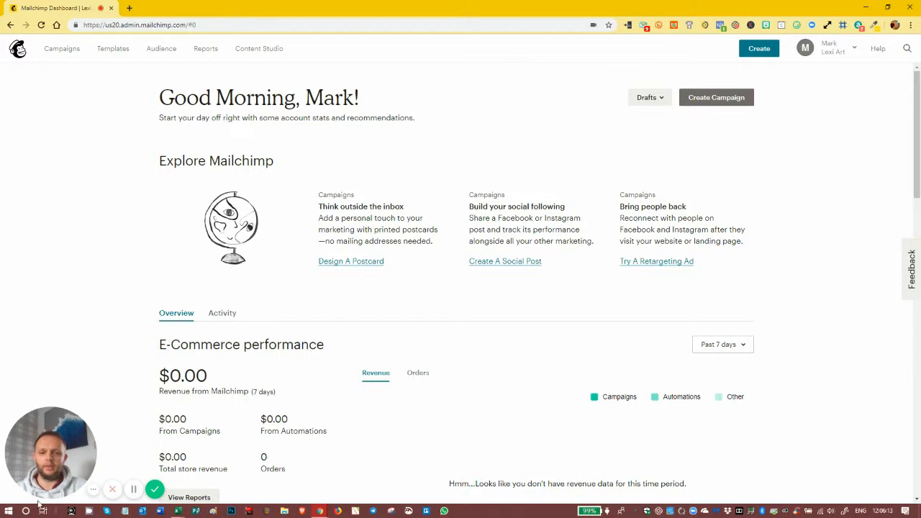
Open the DEMO PDF FOR MAILCHIMP TRAINING file from the Desktop's DEMO folder
left_click(8, 511)
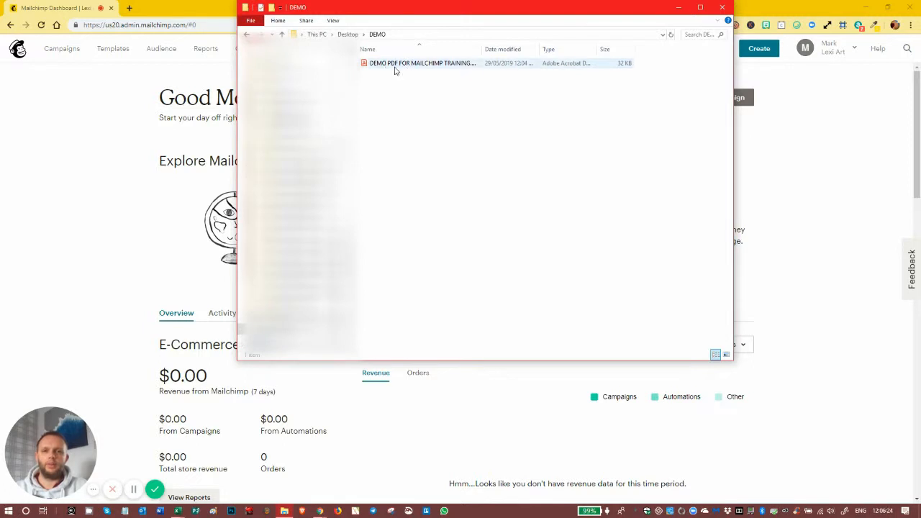
double_click(404, 64)
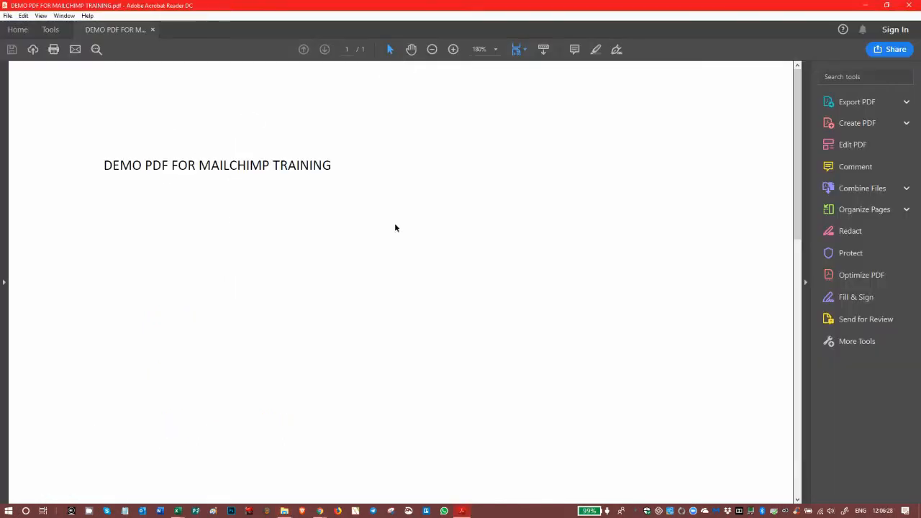
Skim the one-page demo PDF in Acrobat Reader, then close Acrobat
mouse_move(799, 94)
left_mouse_down()
mouse_move(816, 416)
mouse_move(794, 89)
left_mouse_up()
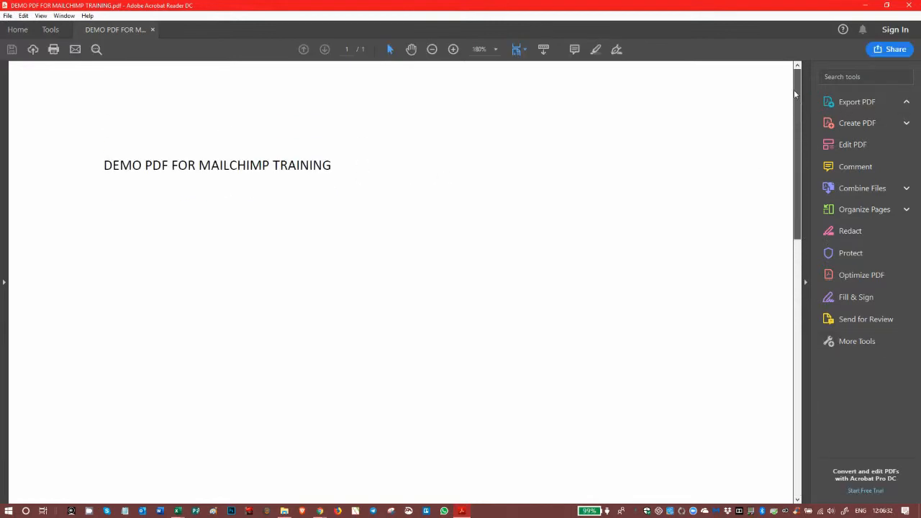
left_click(909, 6)
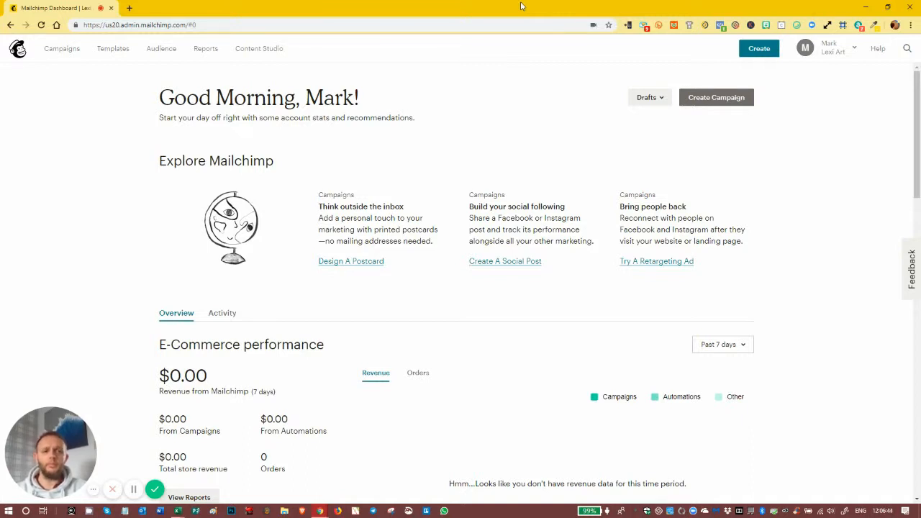
Start a new landing page named 'Demo 1 Thank You Page' for the Lexi Art audience
left_click(60, 55)
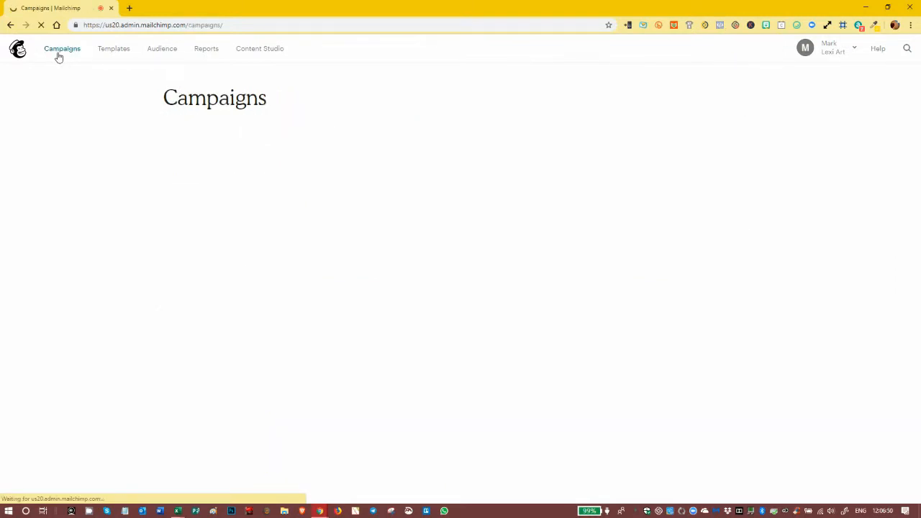
left_click(702, 101)
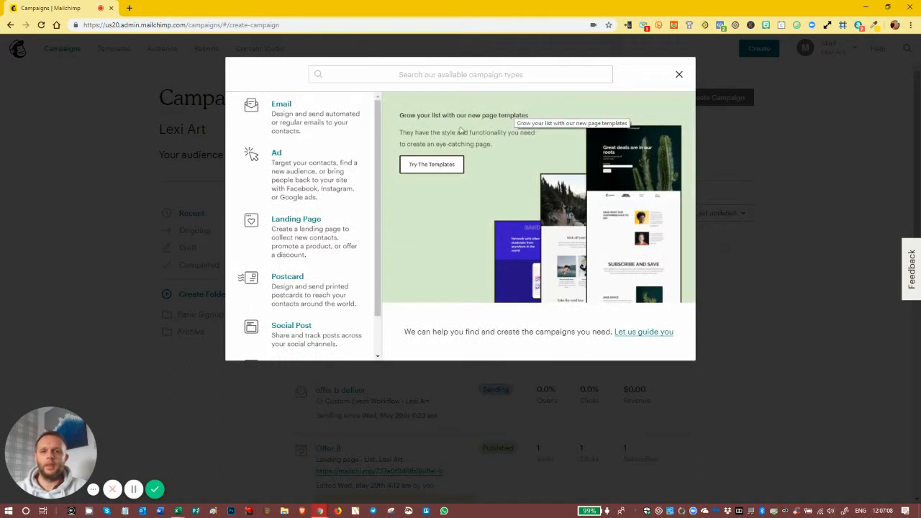
left_click(296, 222)
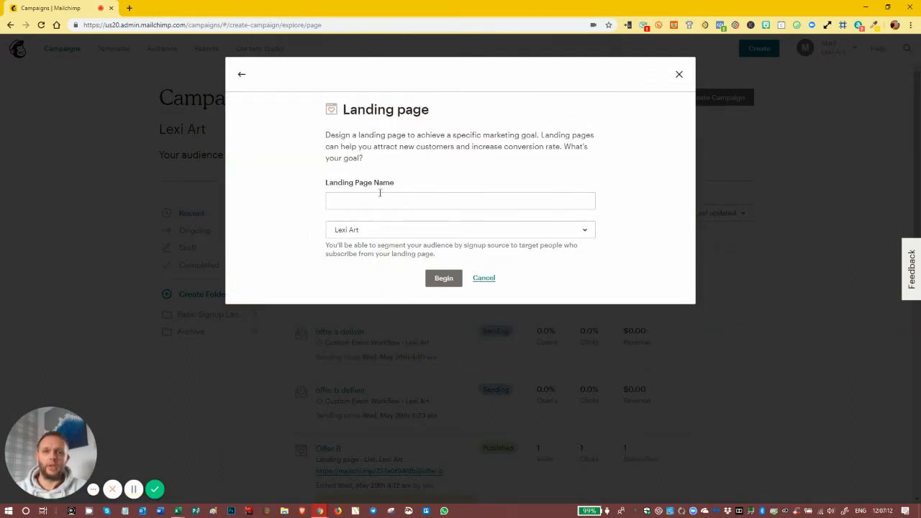
left_click(380, 200)
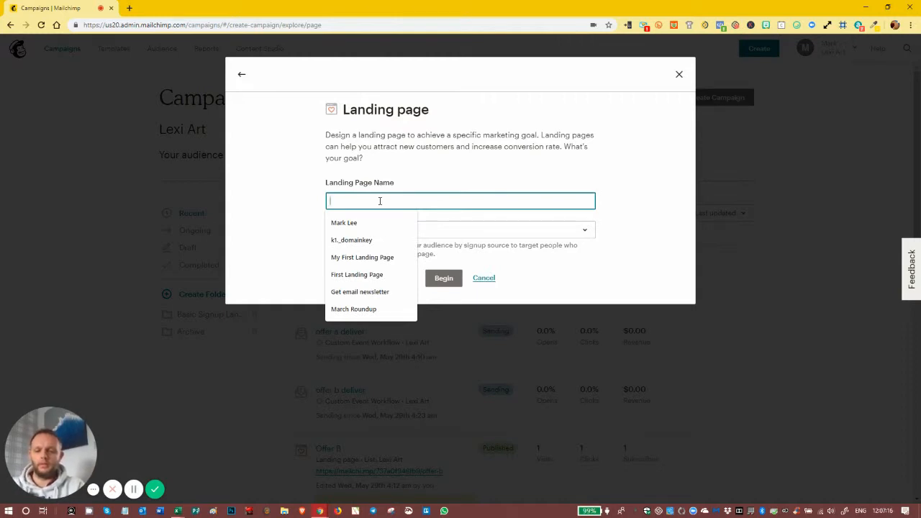
type("Demo ")
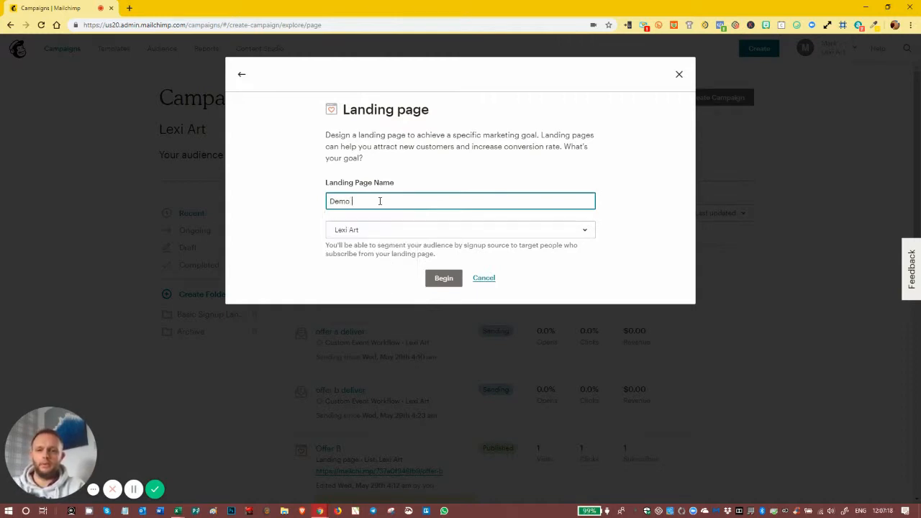
type("1 Than")
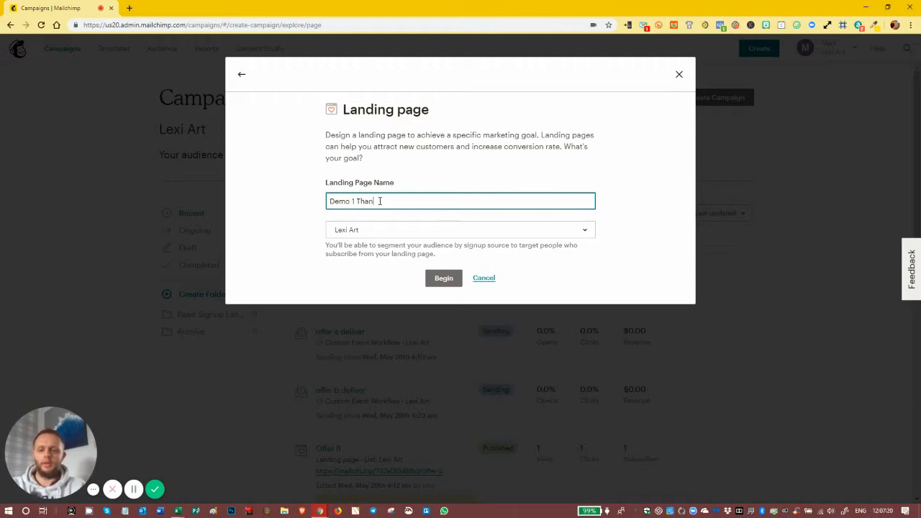
type("k You Page")
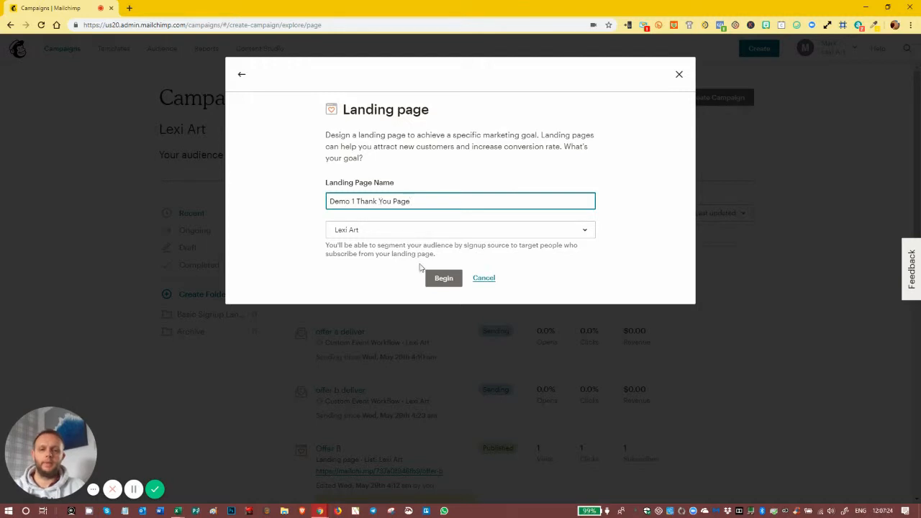
left_click(390, 231)
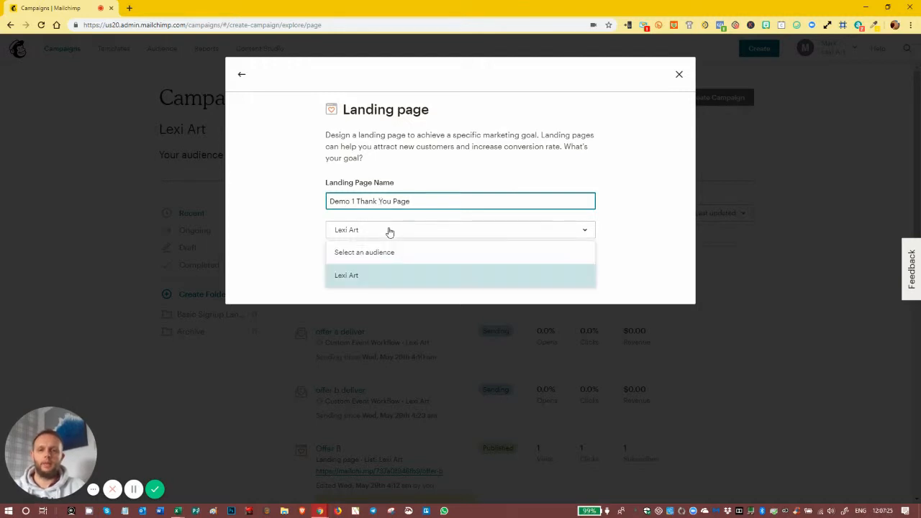
left_click(366, 279)
left_click(453, 285)
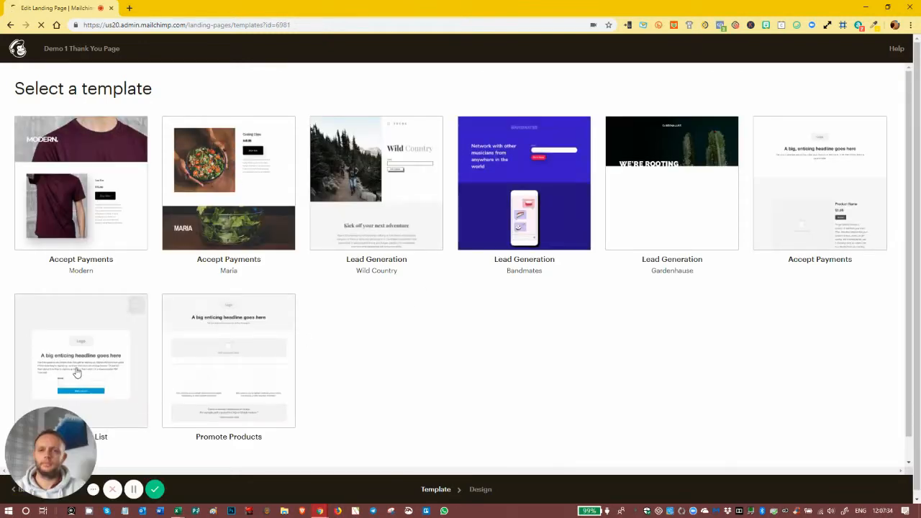
Choose the Grow Your List template and delete its signup form block
left_click(77, 373)
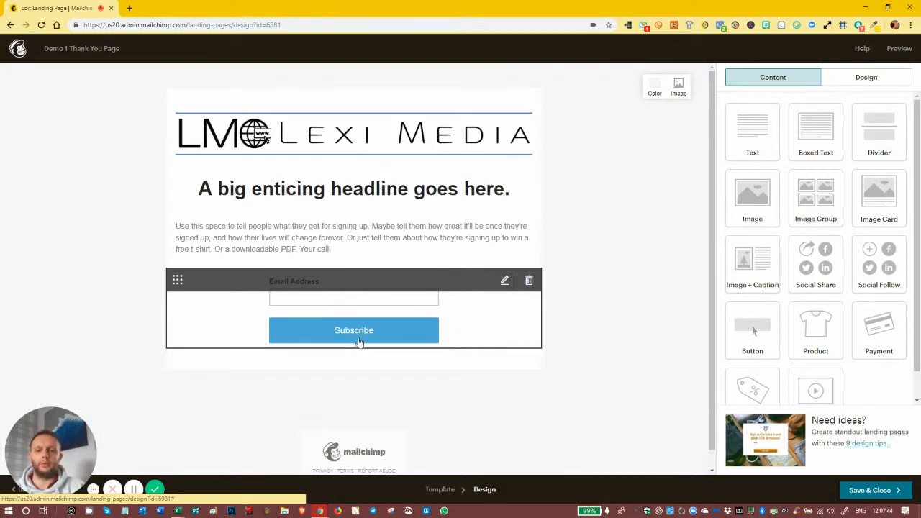
left_click(530, 282)
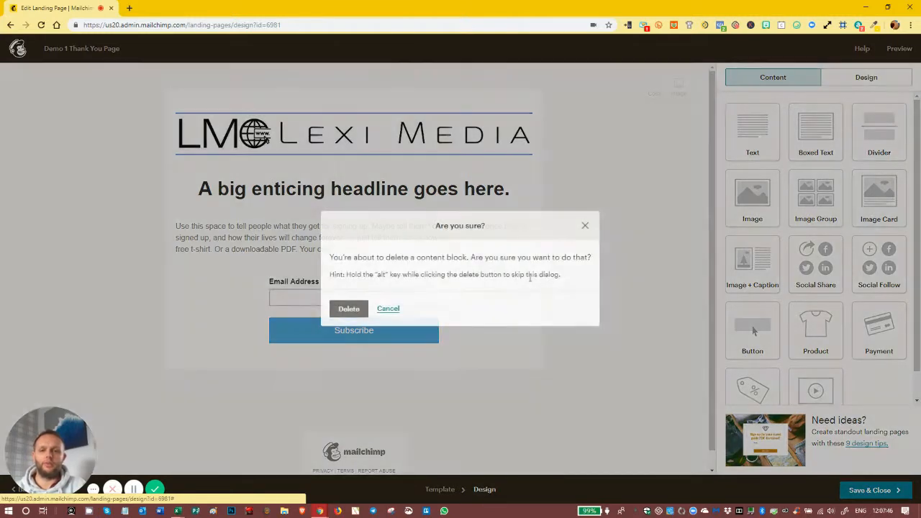
left_click(346, 311)
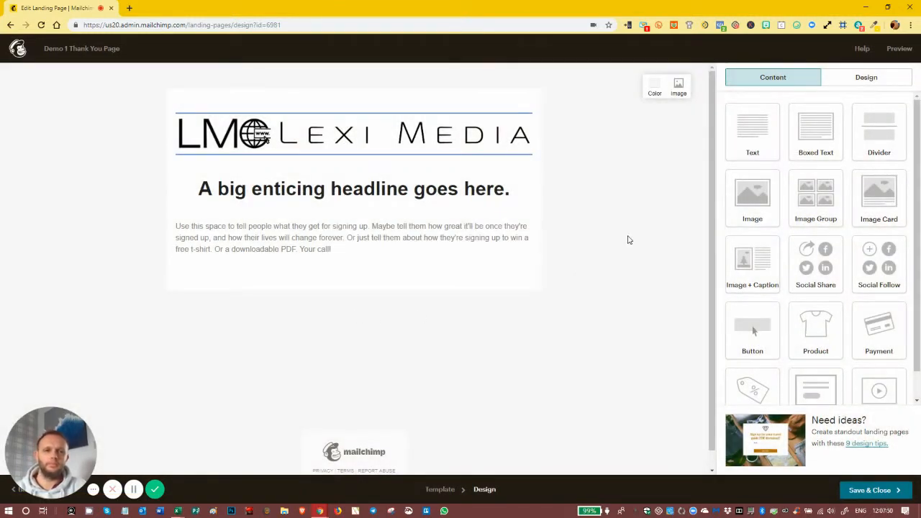
Set the page background to white and delete the body text block
left_click(654, 89)
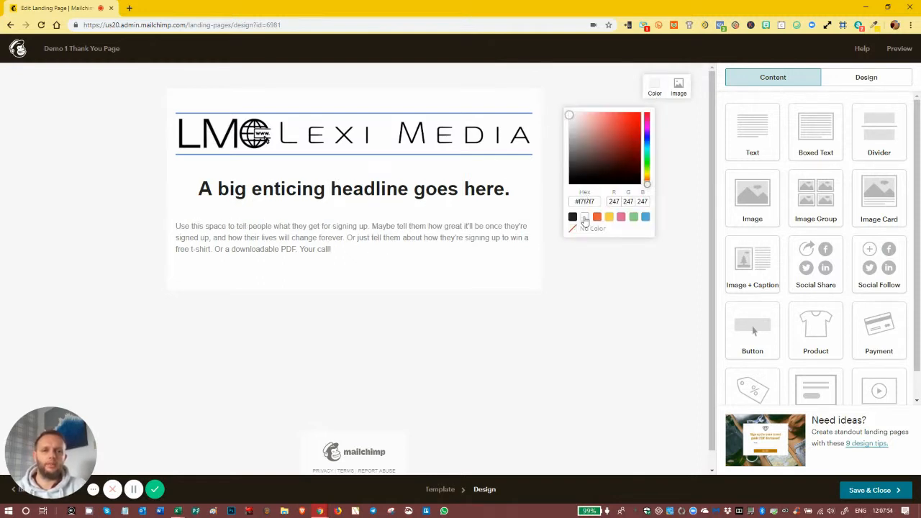
left_click(667, 213)
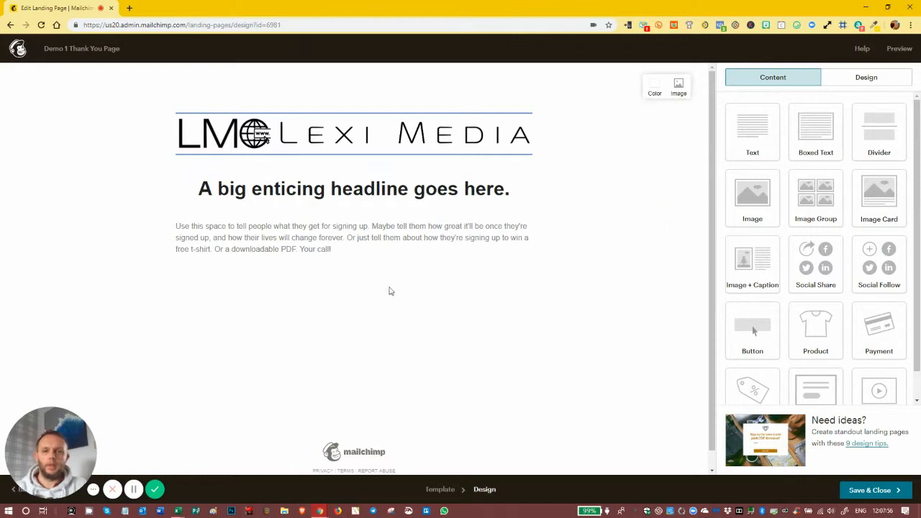
left_click(526, 228)
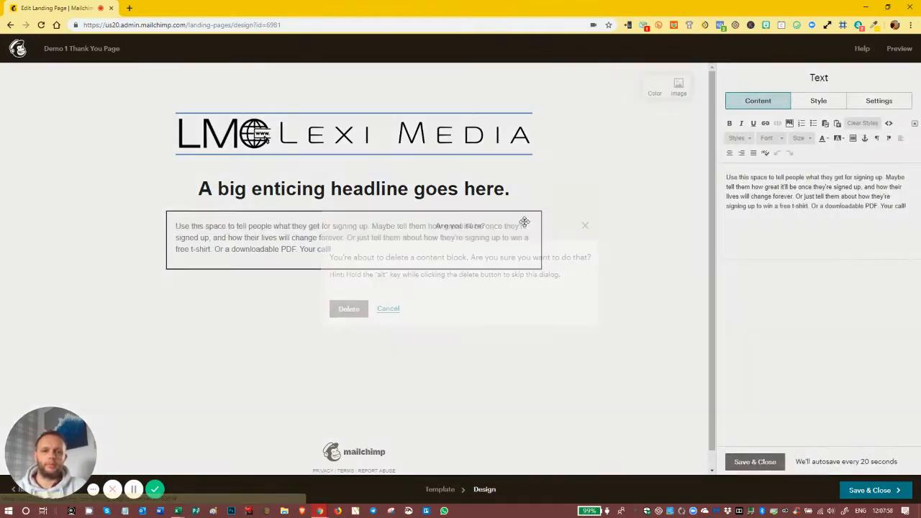
left_click(364, 307)
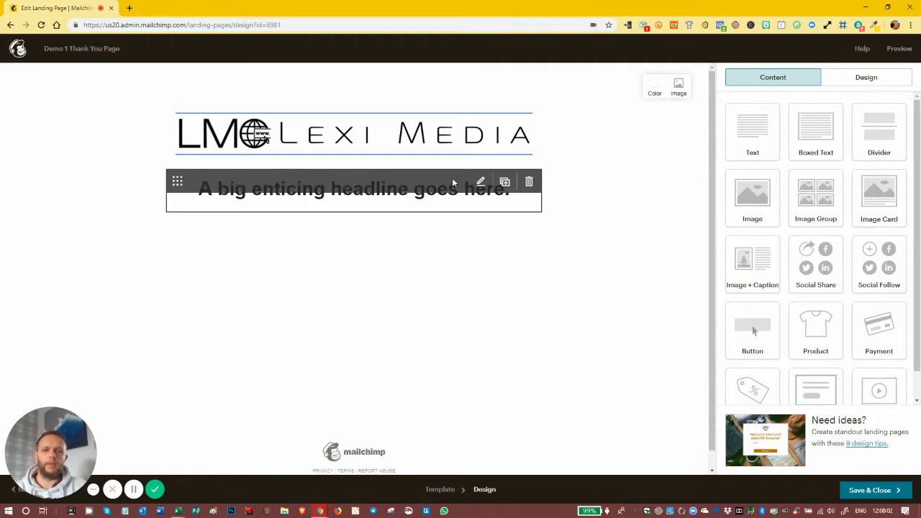
Replace the headline with the free-ebook thank-you line and a check-your-emails note
left_click(451, 175)
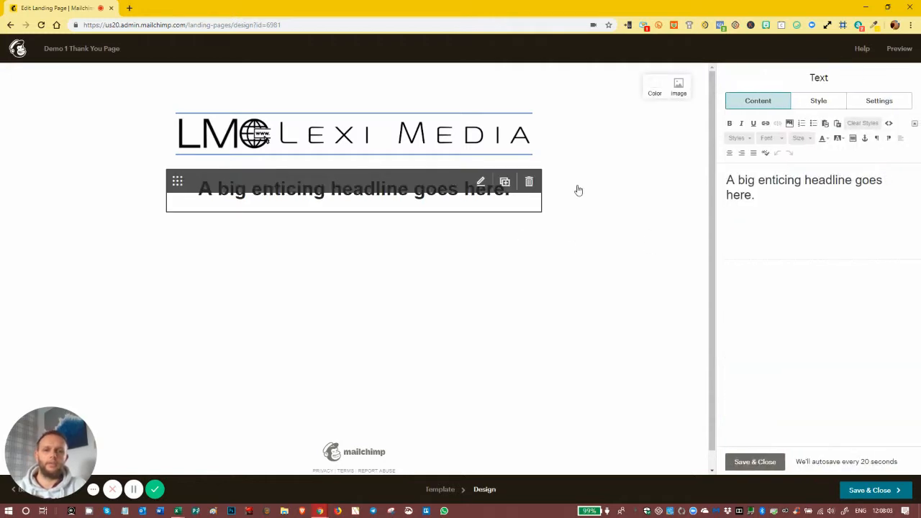
triple_click(765, 199)
type("Thank ")
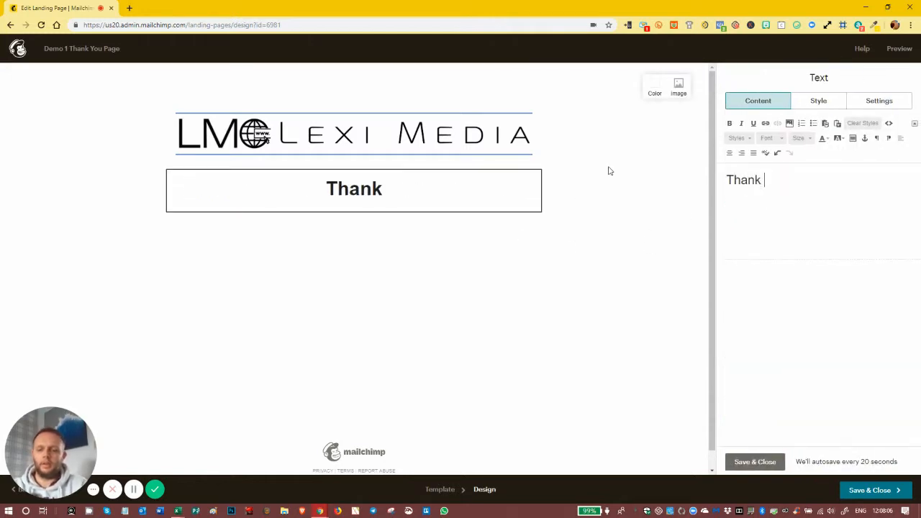
type("you for re")
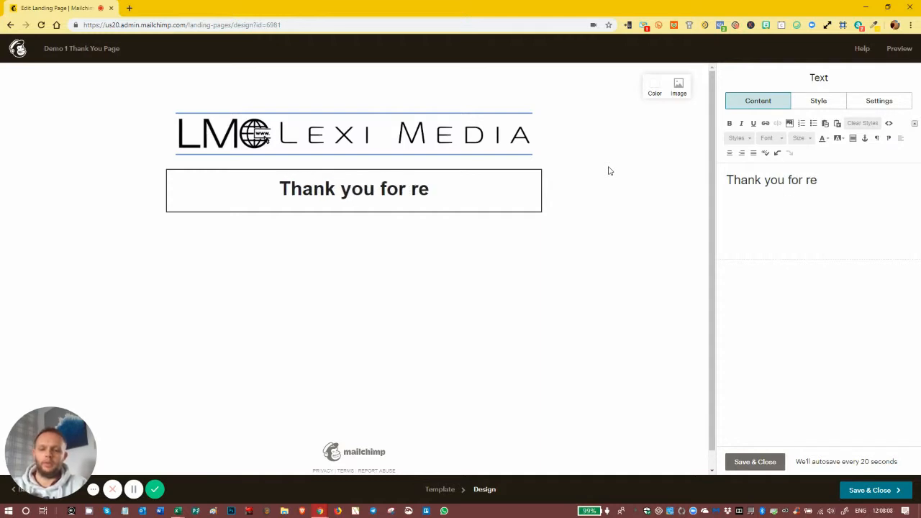
type("qestin")
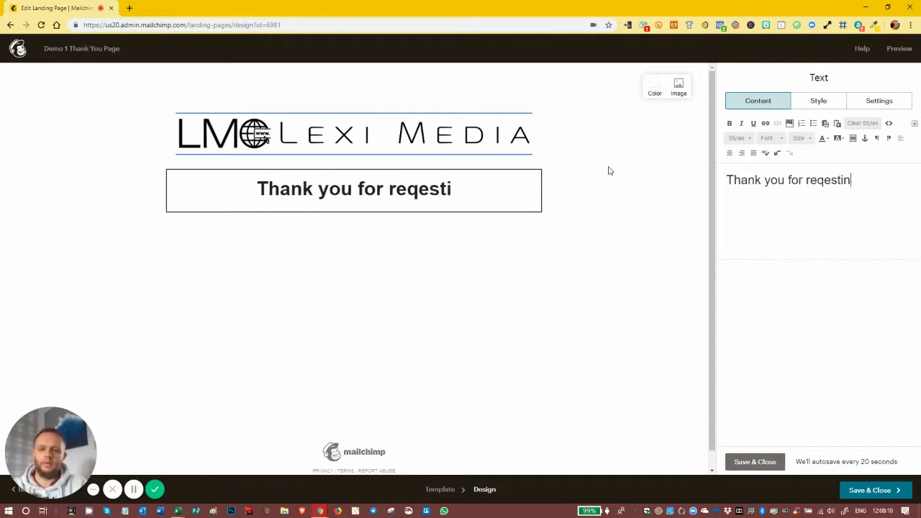
type("g the free ebook")
key("Return")
type("Please ")
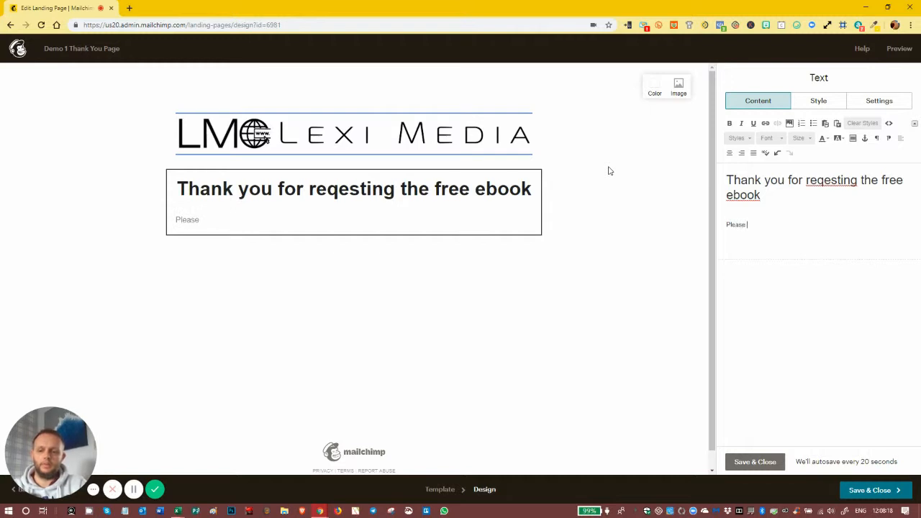
type("check your ")
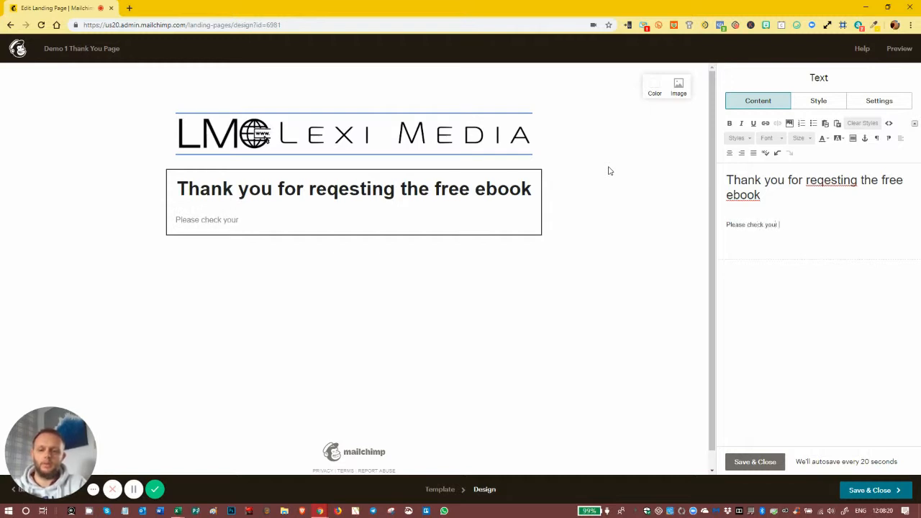
type("email =")
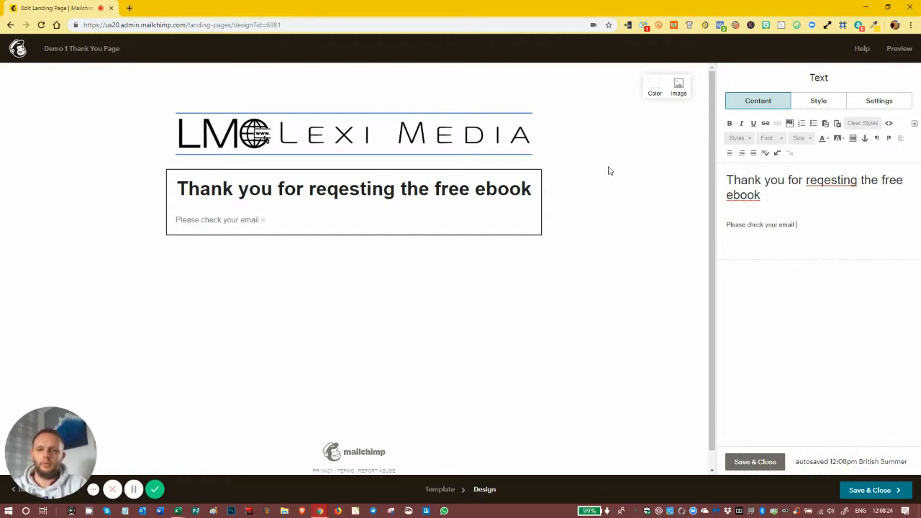
key("BackSpace")
type("ls, if")
type("'s on its way to you..")
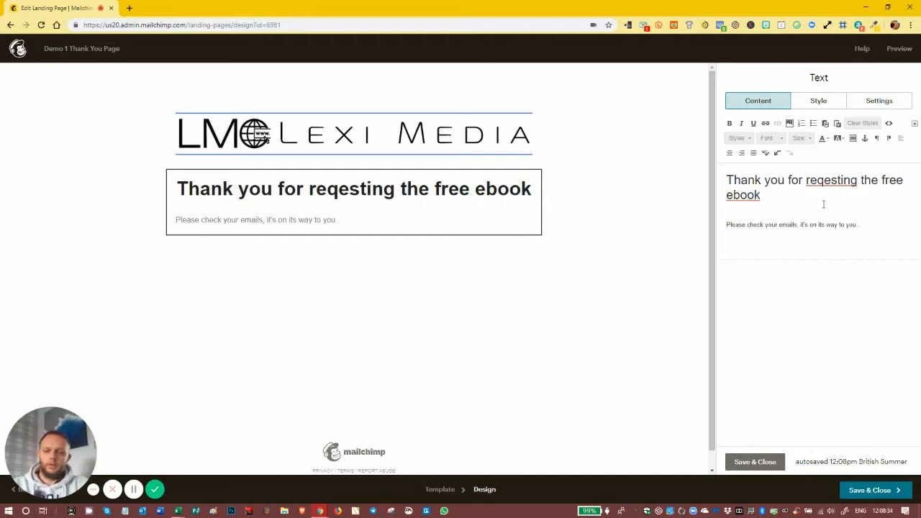
Centre the text, correct 'reqesting' to 'requesting', and save the text block
key("ctrl+a")
left_click(741, 153)
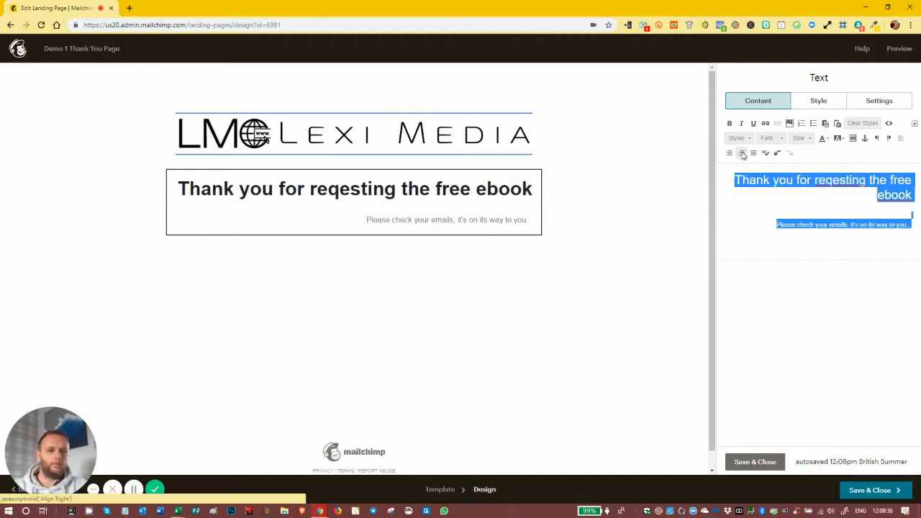
left_click(730, 154)
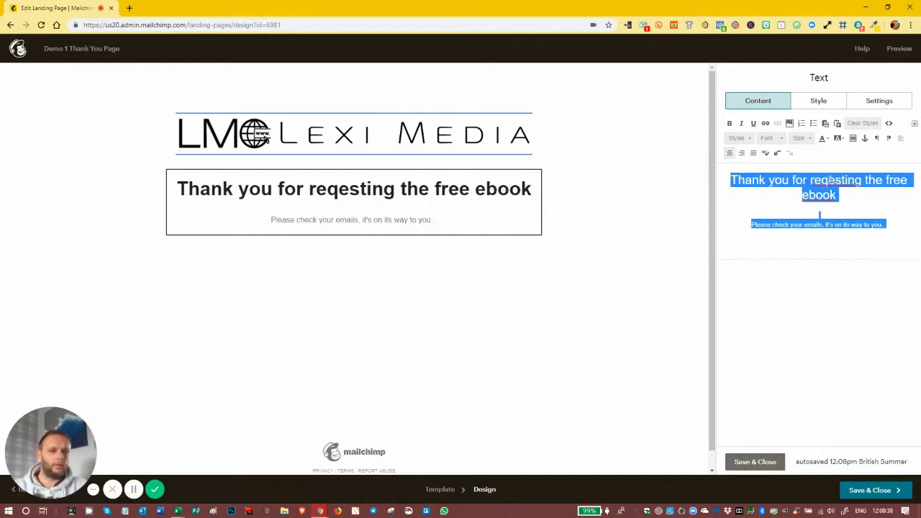
left_click(832, 182)
type("u")
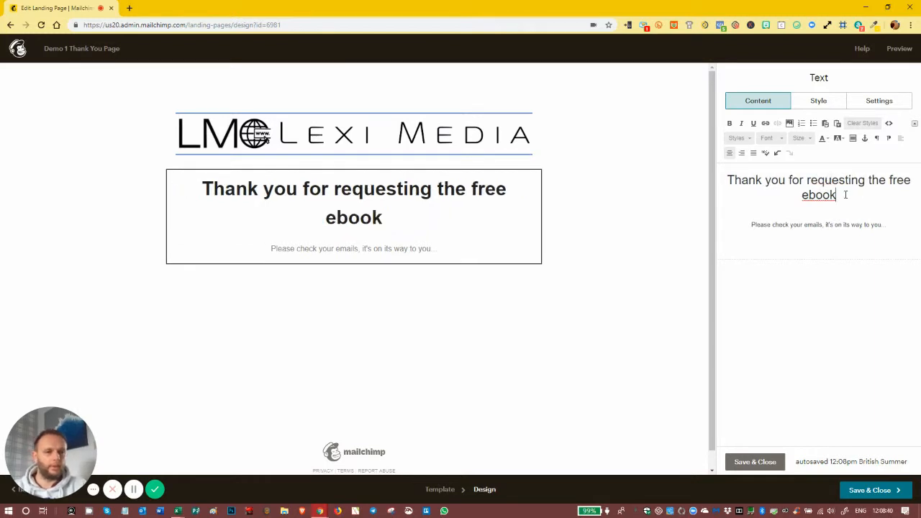
left_click(761, 462)
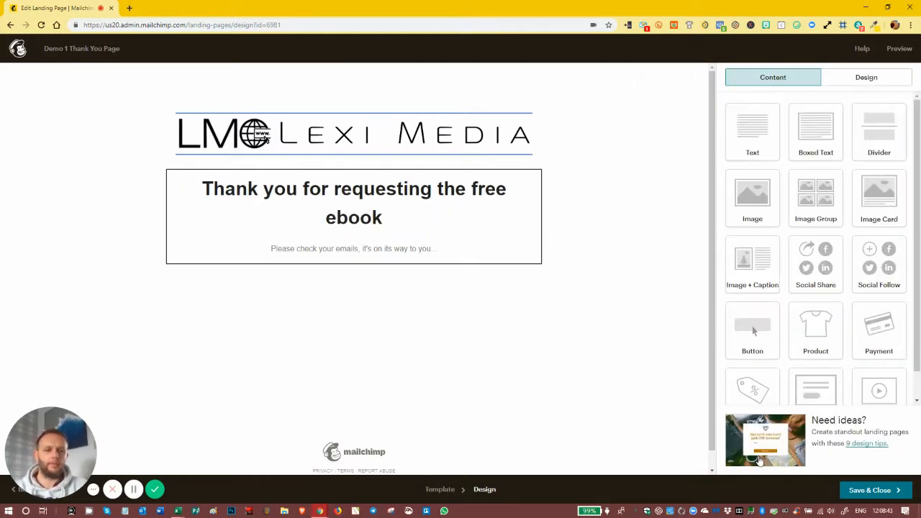
Save the design and set the page title to 'Demo 1 Thank You'
left_click(854, 491)
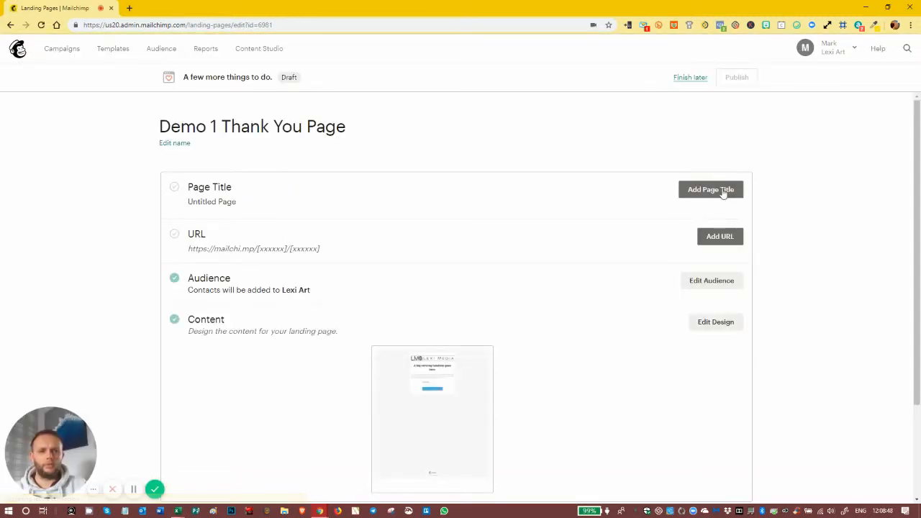
left_click(721, 190)
left_click(249, 215)
key("ctrl+a")
type("Demo")
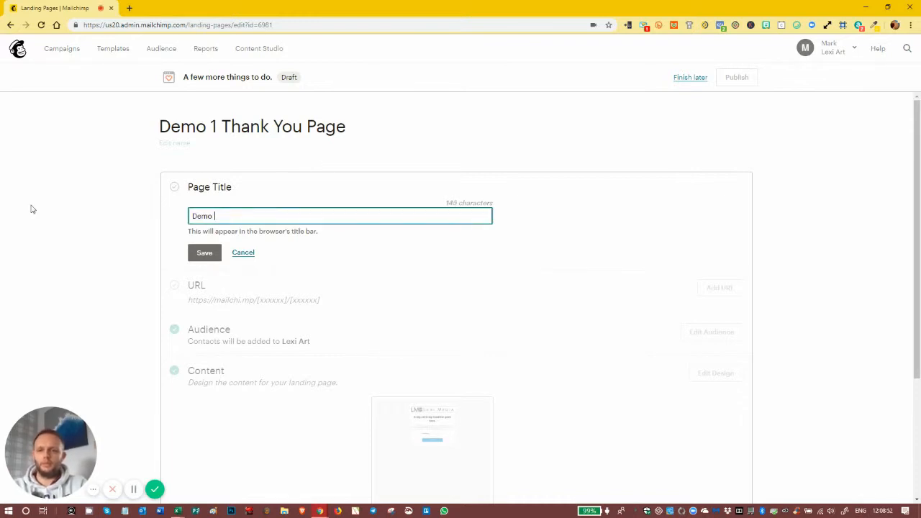
type(" 1 Thank You")
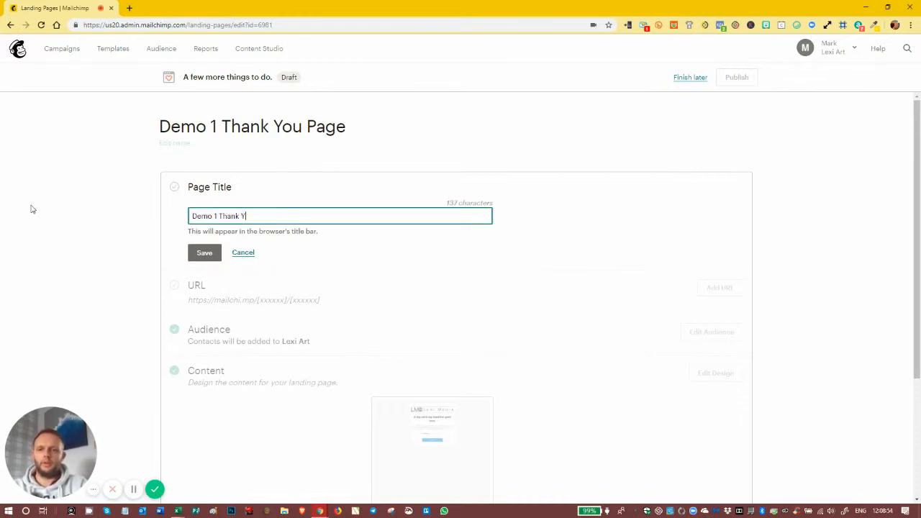
left_click(205, 252)
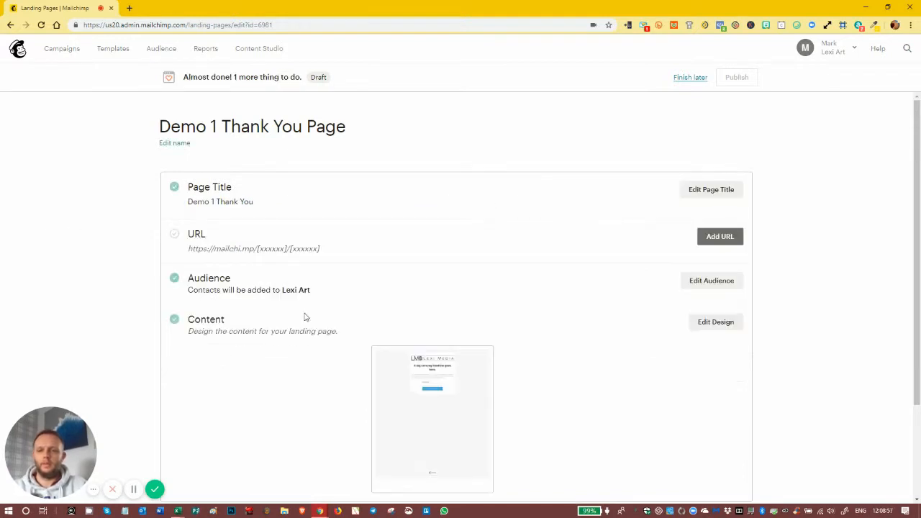
Enter demo1-ty as the custom ending of the page's URL
left_click(719, 240)
left_click(392, 364)
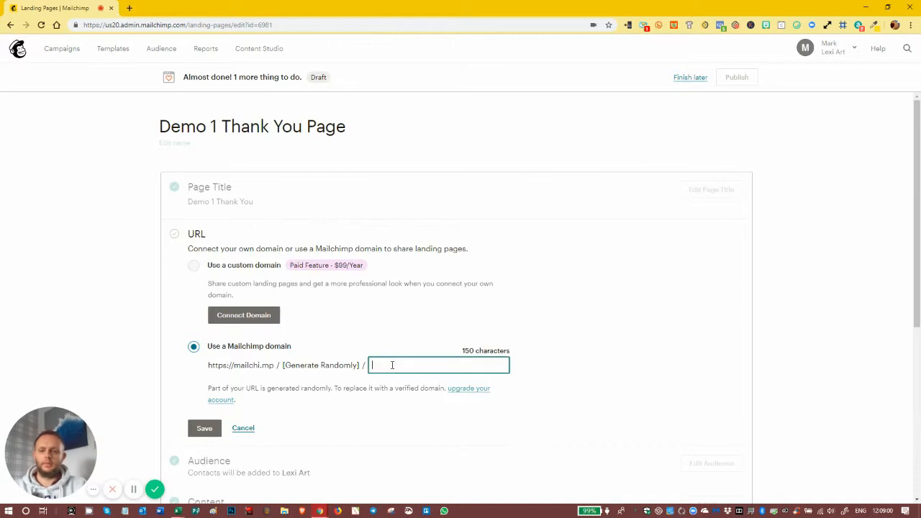
type("demo1")
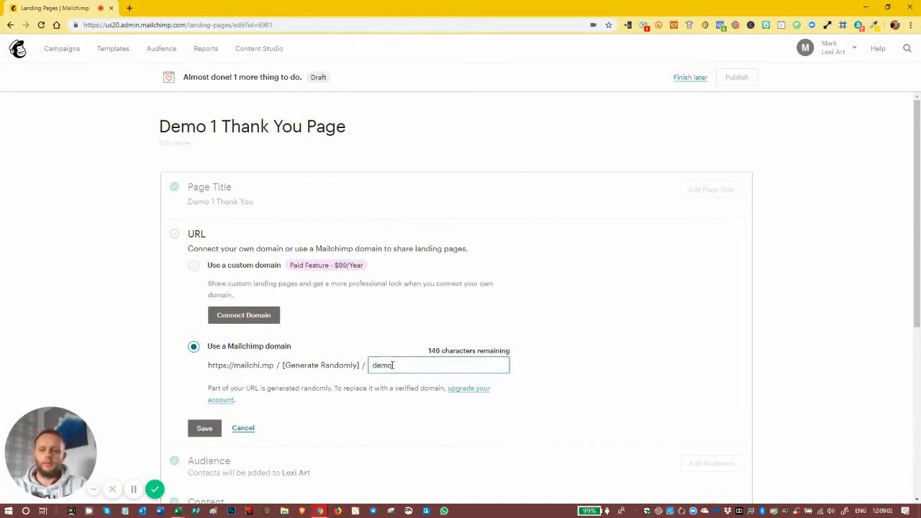
type("-ty")
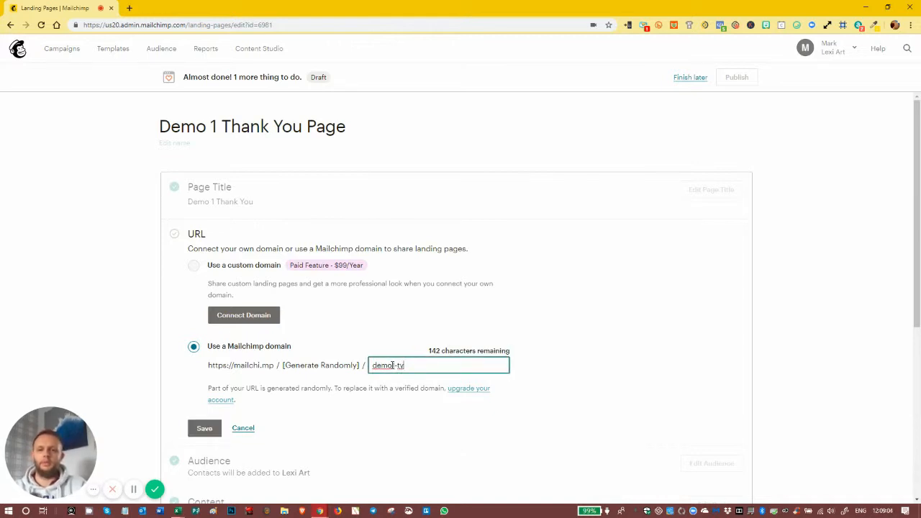
Save the demo1-ty URL and publish the thank-you landing page
left_click(209, 429)
left_click(207, 429)
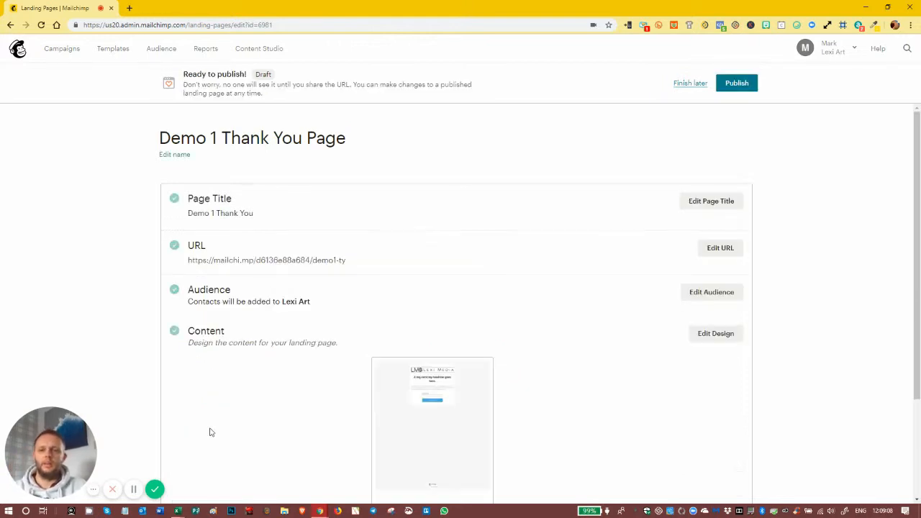
mouse_move(917, 117)
left_mouse_down()
mouse_move(917, 222)
mouse_move(918, 118)
left_mouse_up()
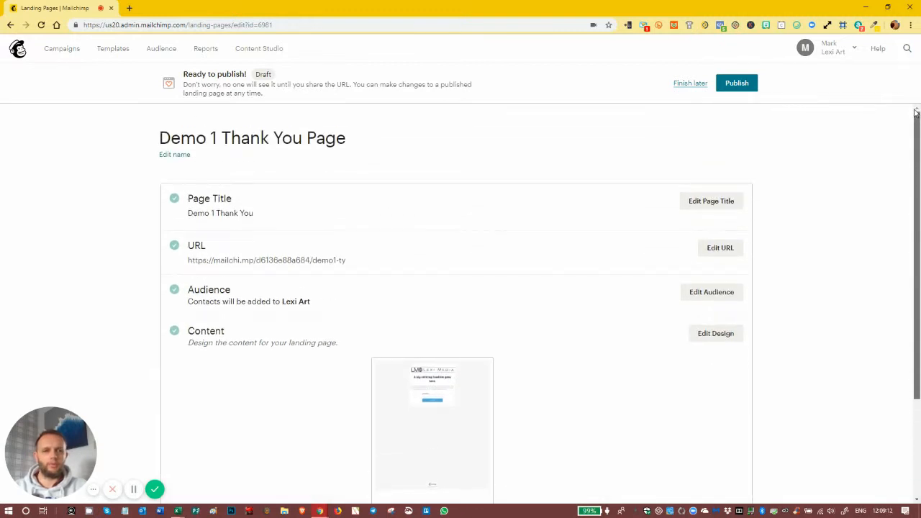
left_click(744, 86)
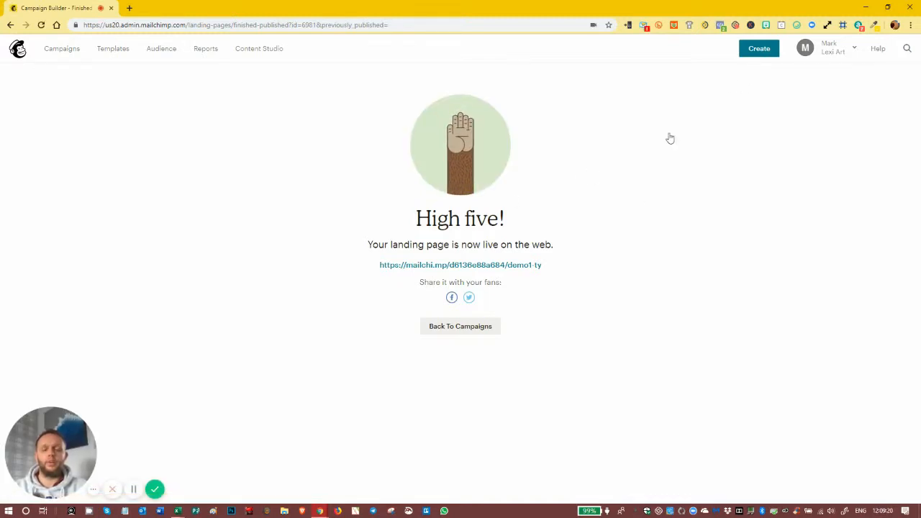
Create a landing page named 'Demo 1 Opt In' using the Grow Your List template
left_click(759, 48)
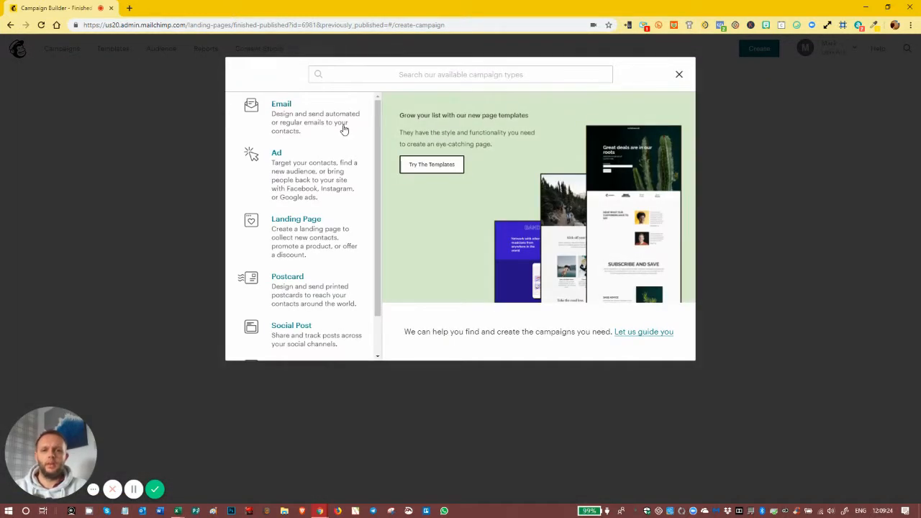
left_click(274, 218)
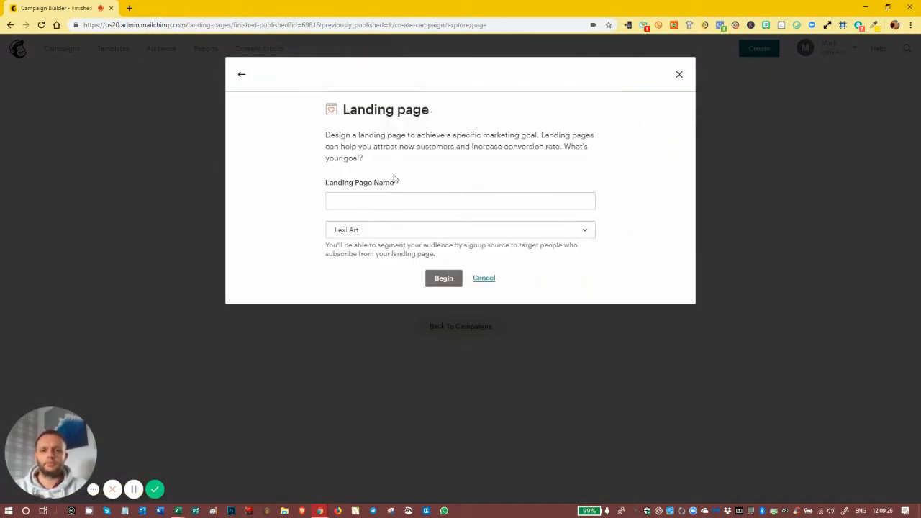
left_click(396, 203)
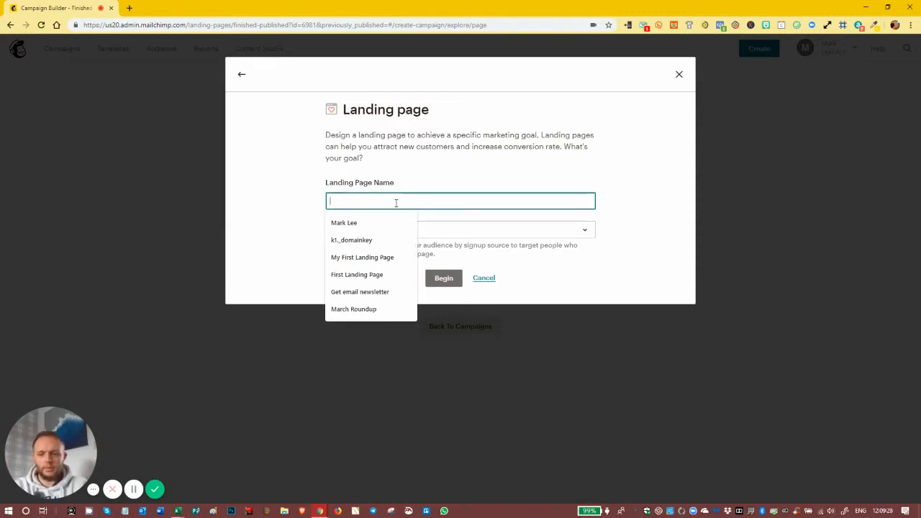
type("Demo 1")
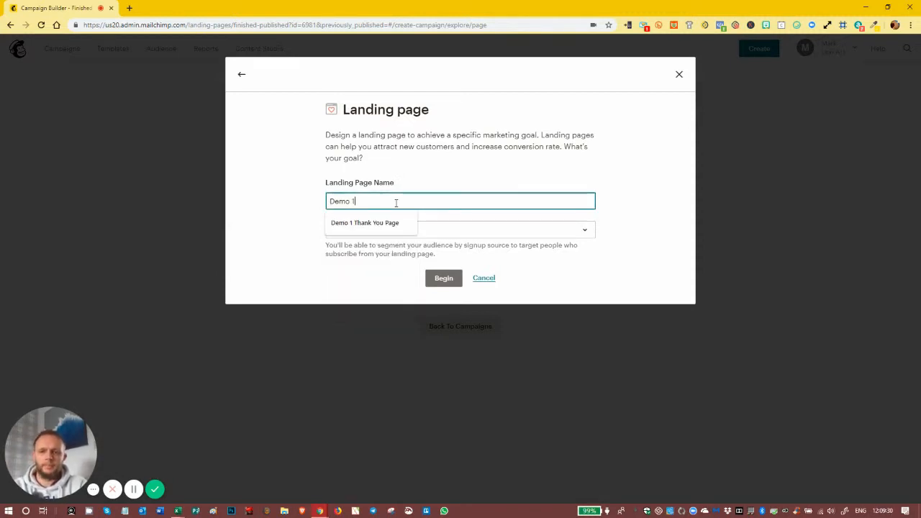
type(" Opt In")
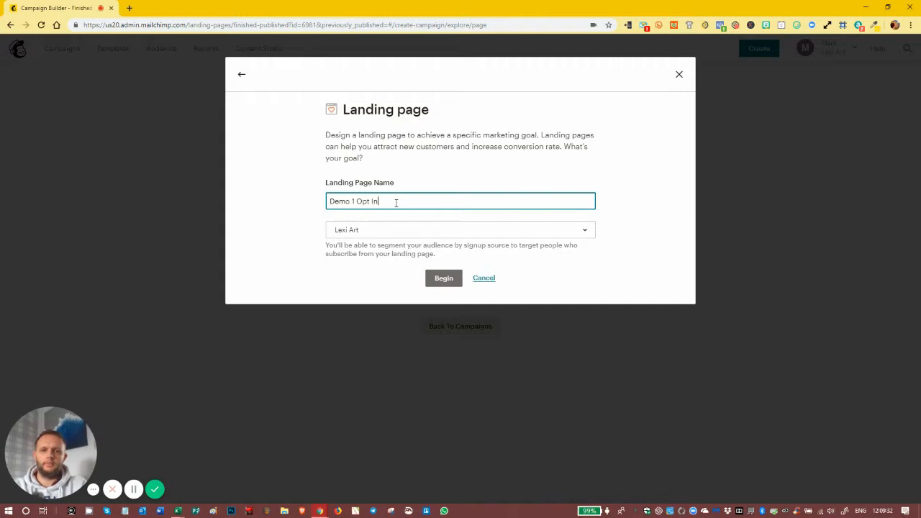
left_click(445, 277)
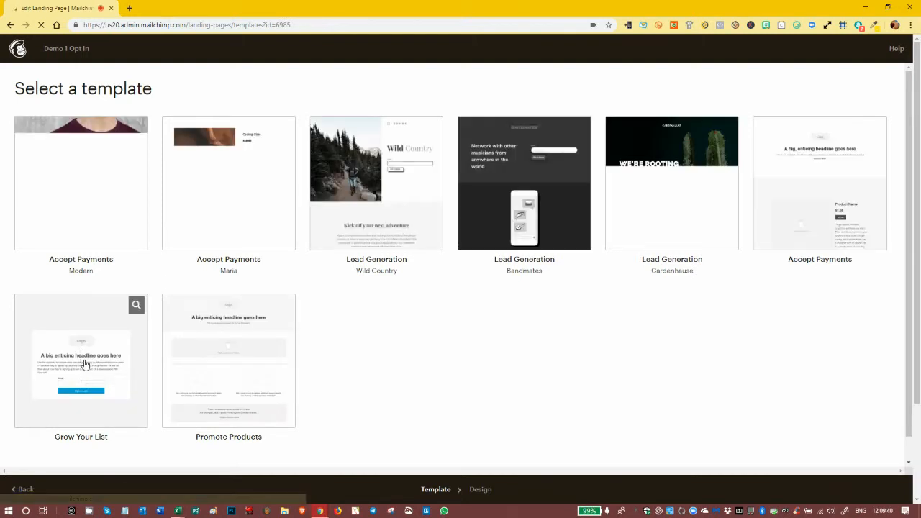
left_click(84, 364)
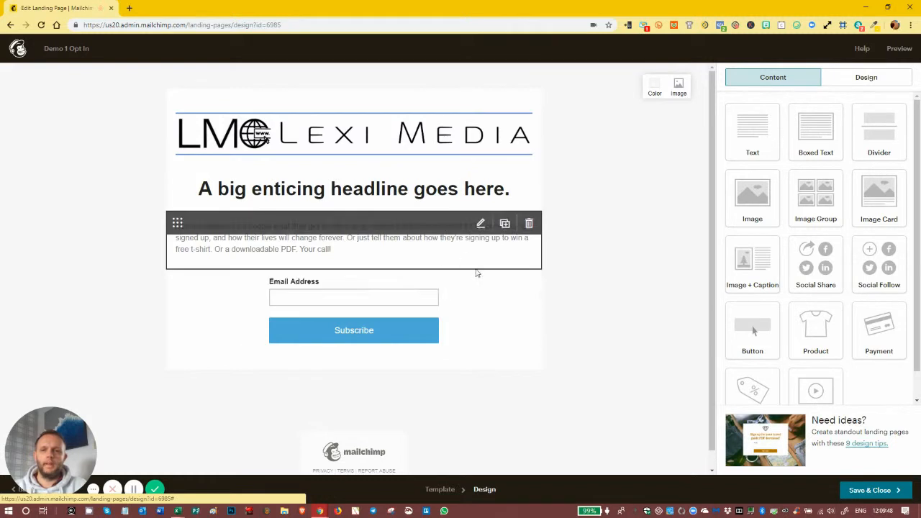
Replace the placeholder headline with 'Want to know how to lose 2 inches in just 12 weeks?'
left_click(404, 177)
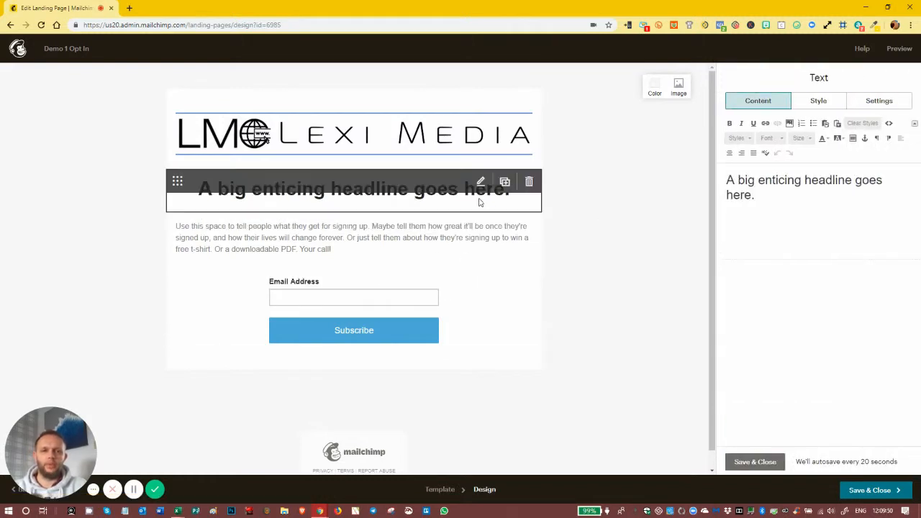
left_click_drag(754, 196, 723, 181)
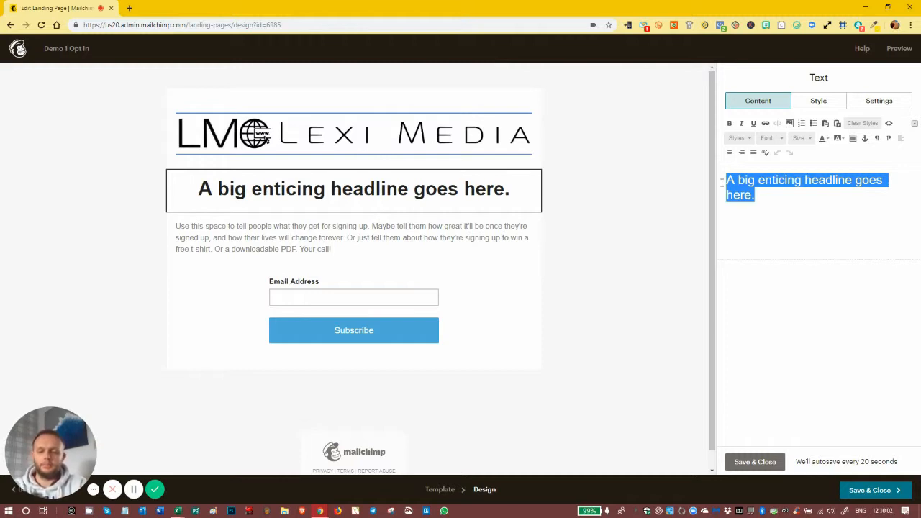
type("Want to ")
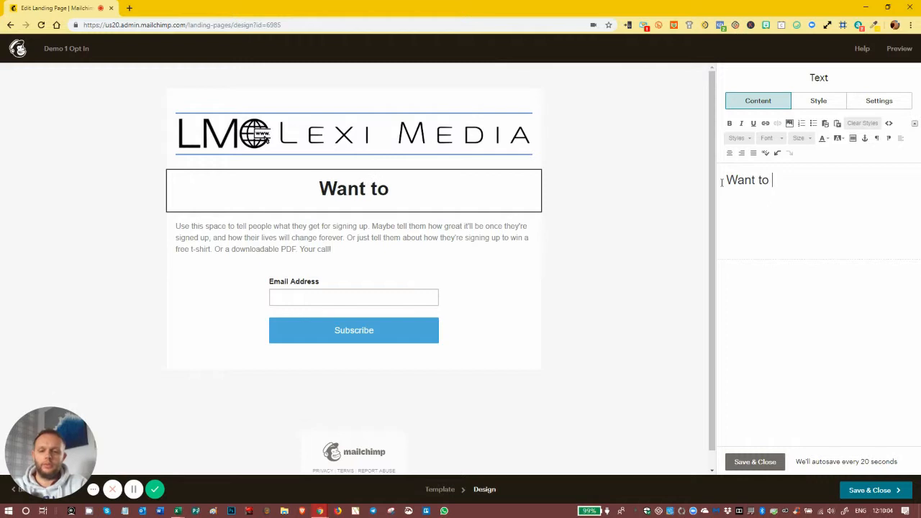
type("know how to")
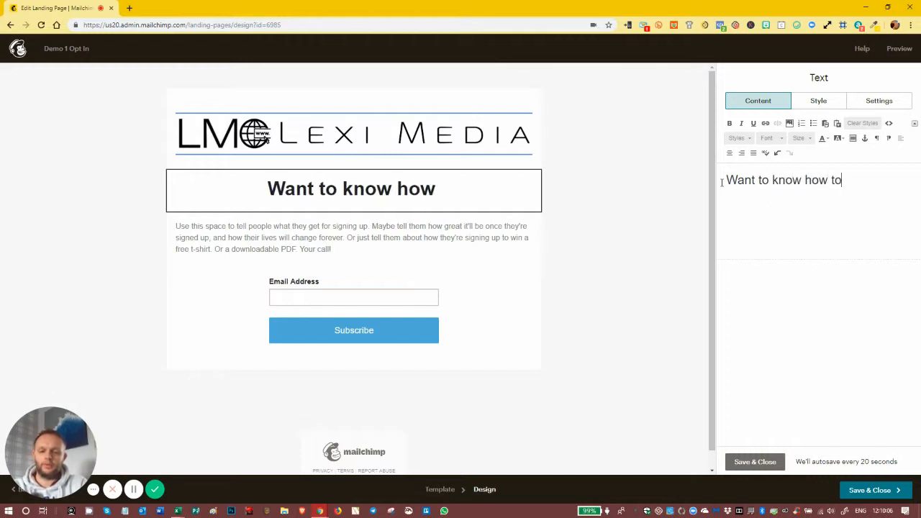
type(" lose ")
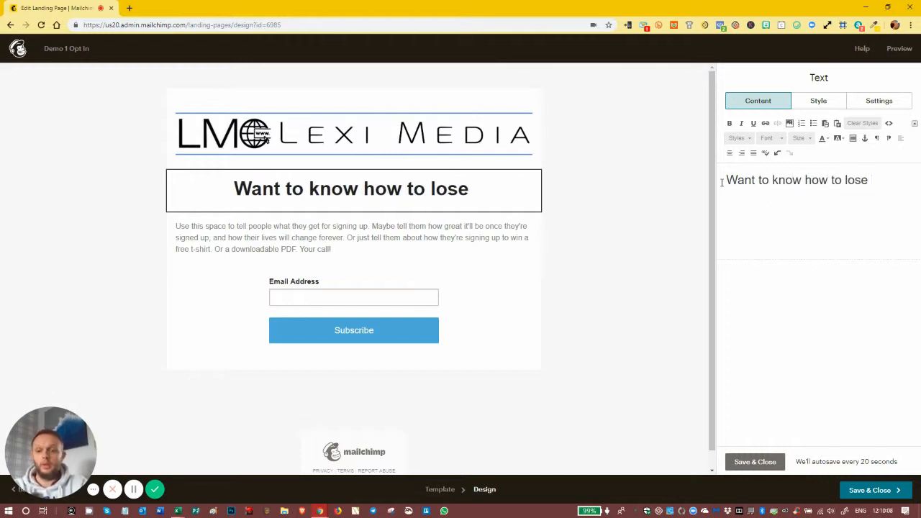
type("2 i")
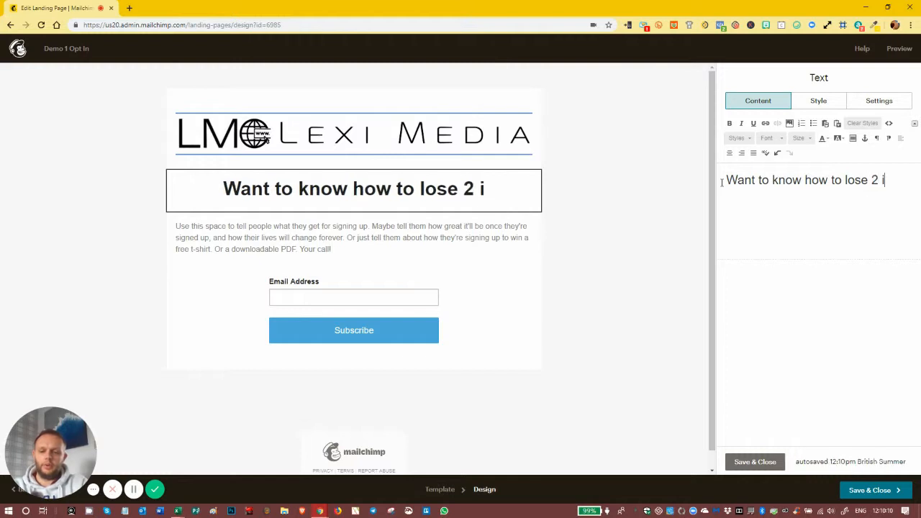
type("nches in ju")
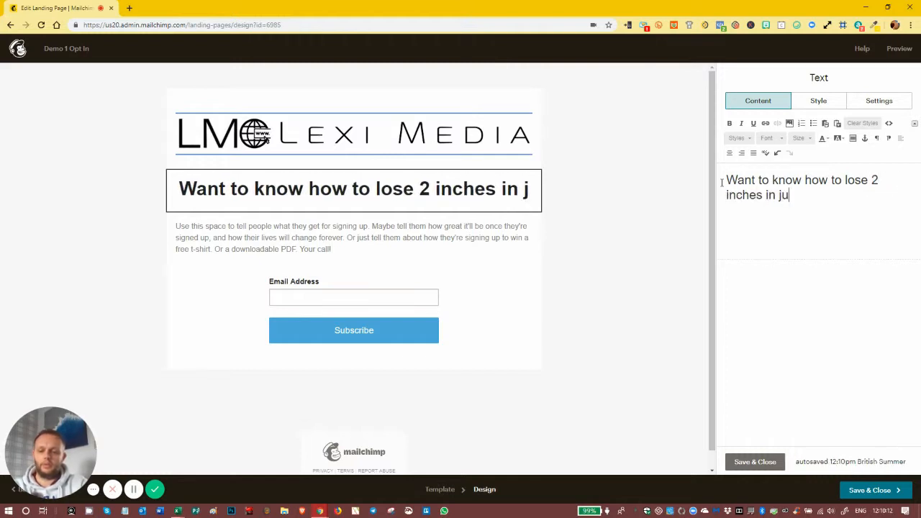
type("st 12 weeks")
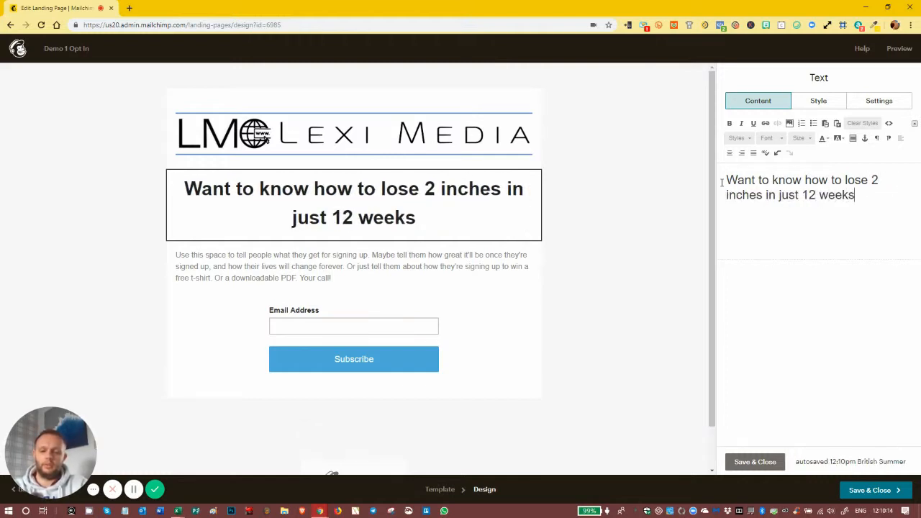
type("?")
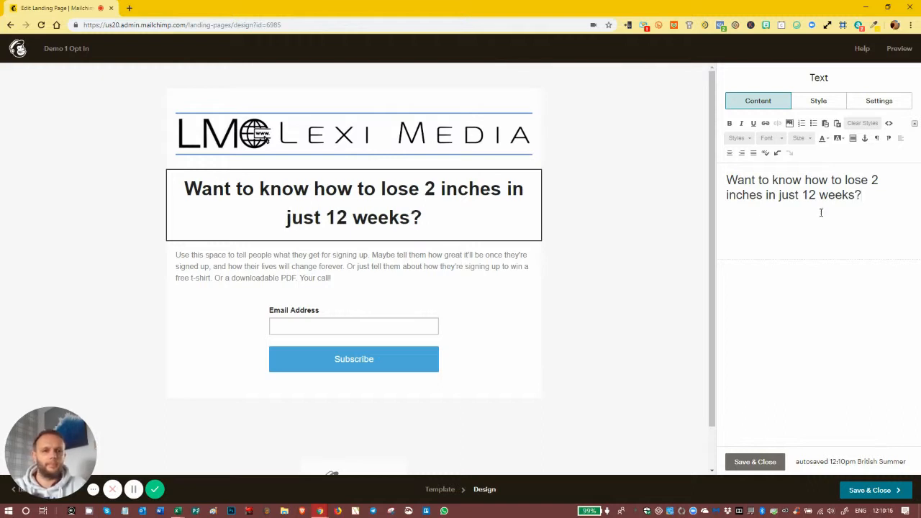
Replace the placeholder body text with 'By having fun and still enjoying Pizza?'
left_click(353, 280)
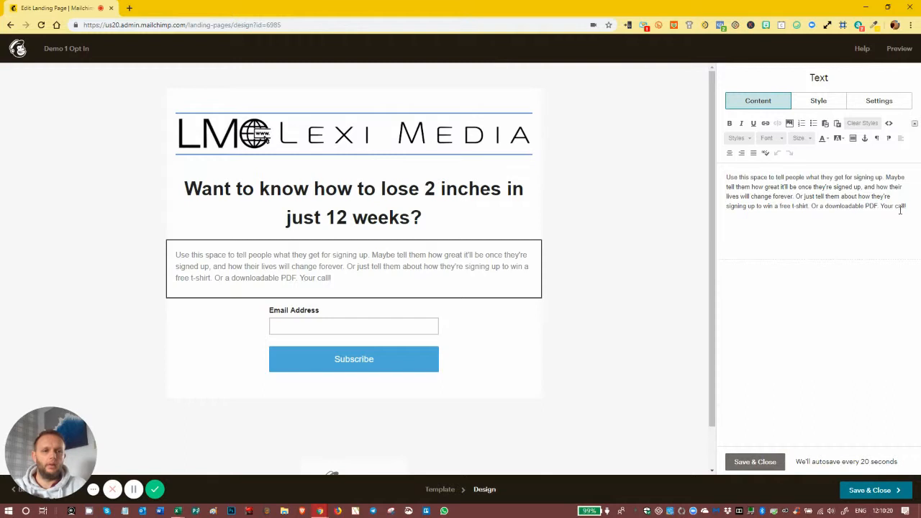
left_click_drag(910, 208, 727, 176)
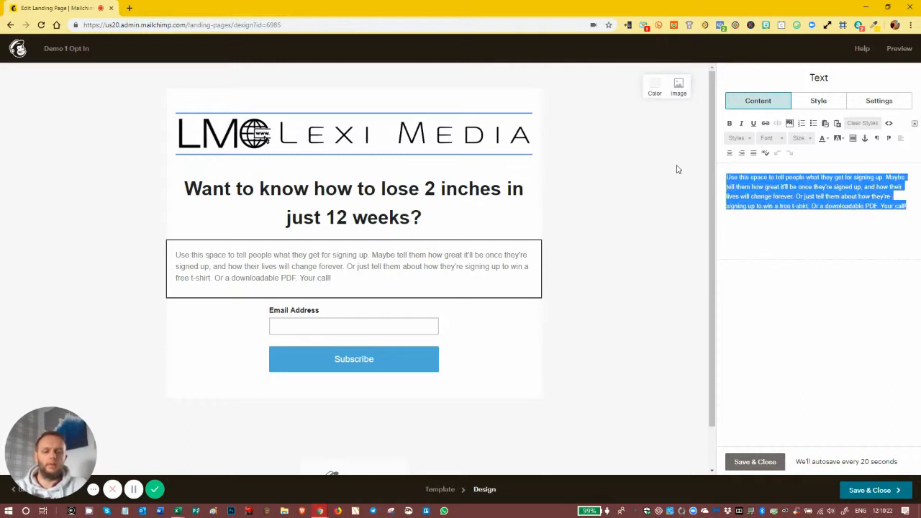
key("BackSpace")
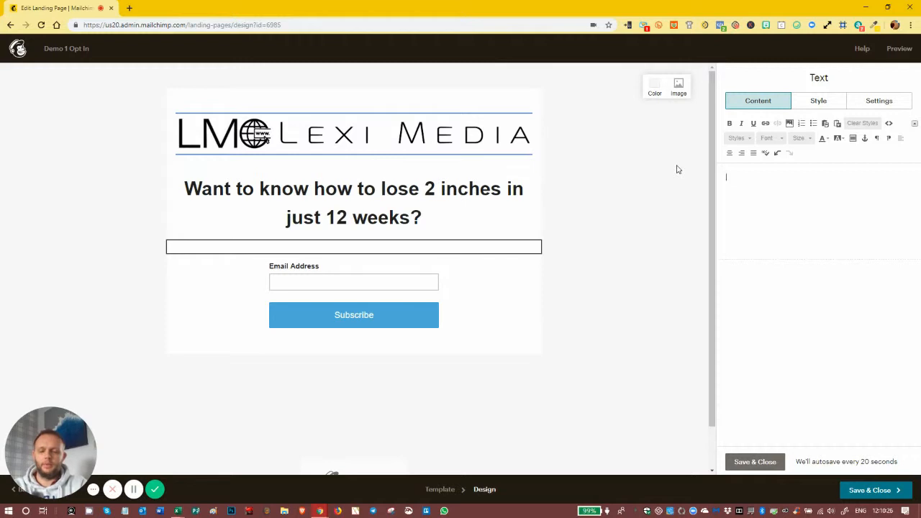
type("By having fun")
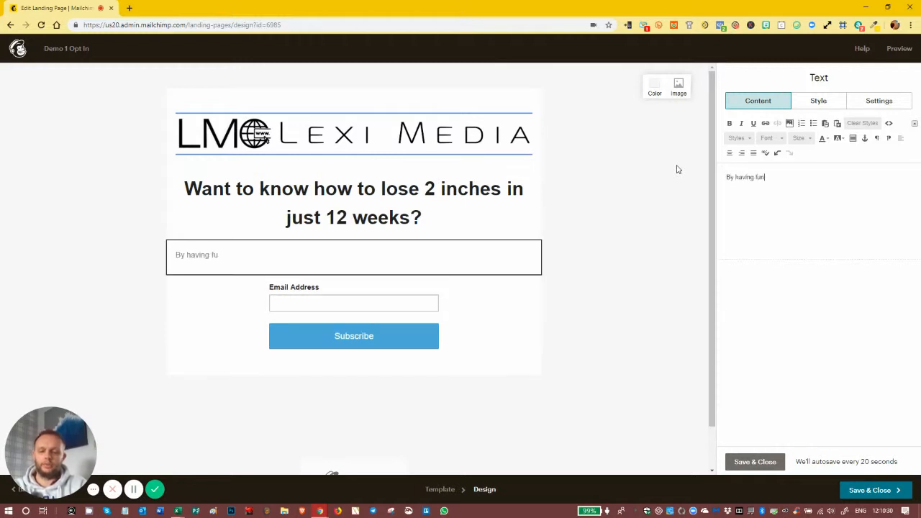
type(" and still en")
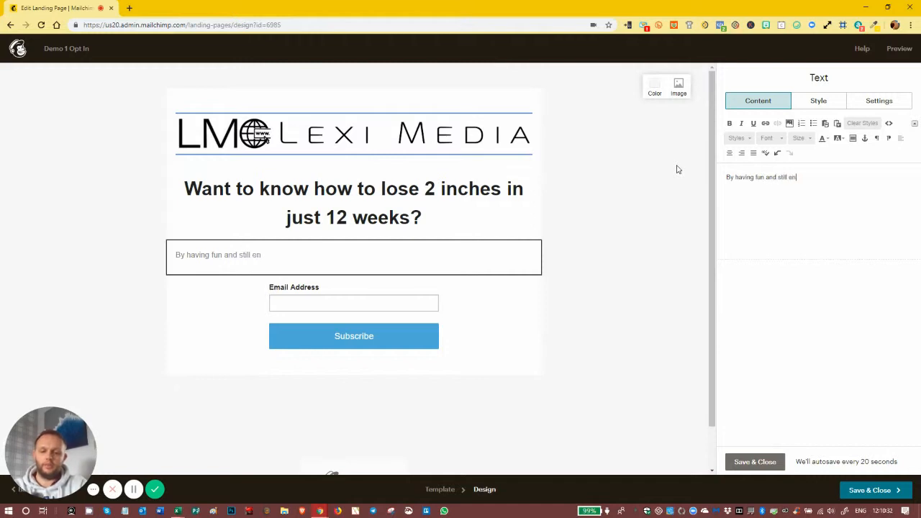
type("joying Pi")
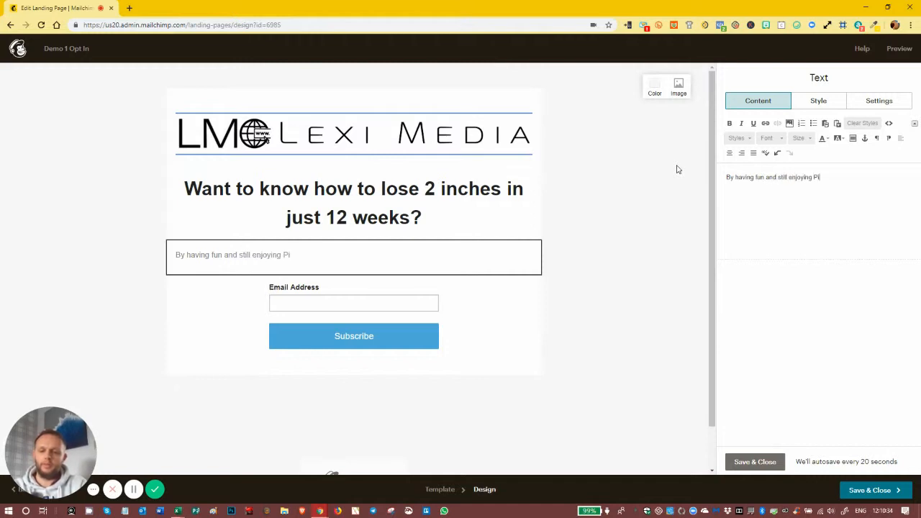
type("zza?")
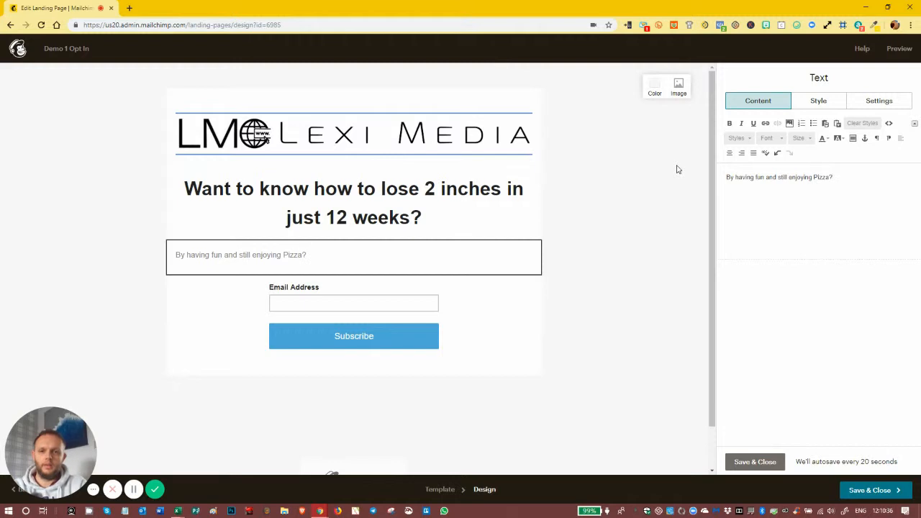
key("Return")
Add the paragraph about helping hundreds of people consistently lose weight, fixing 'consistently' via spellcheck
type("Well, I've h")
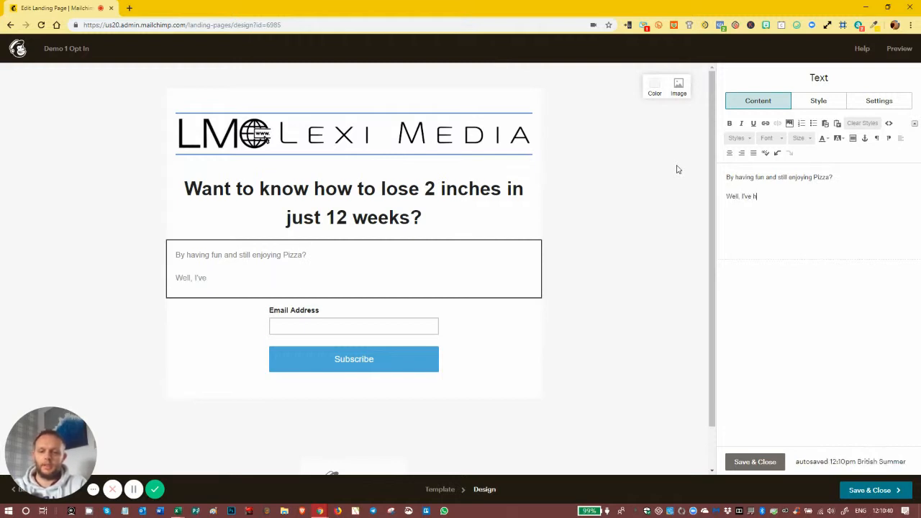
type("elped ")
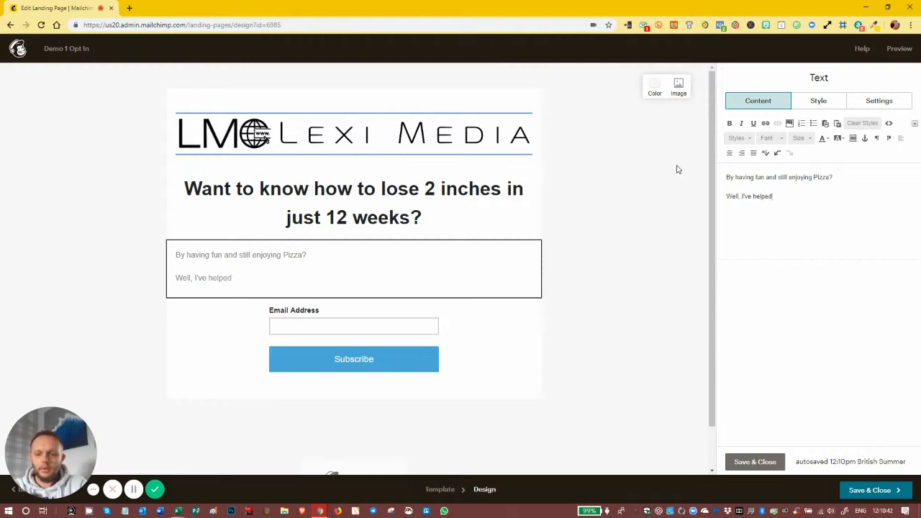
type("hin")
type("d")
key("BackSpace")
key("BackSpace")
key("BackSpace")
key("BackSpace")
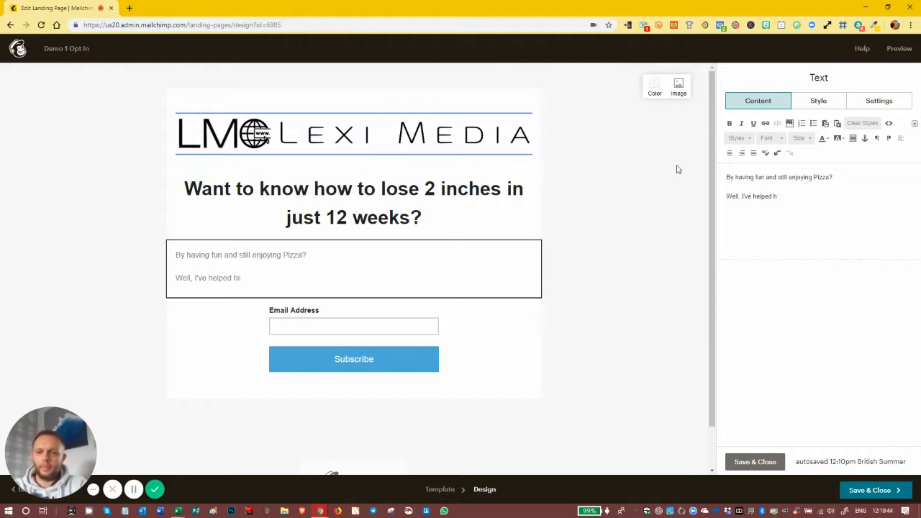
type("hund")
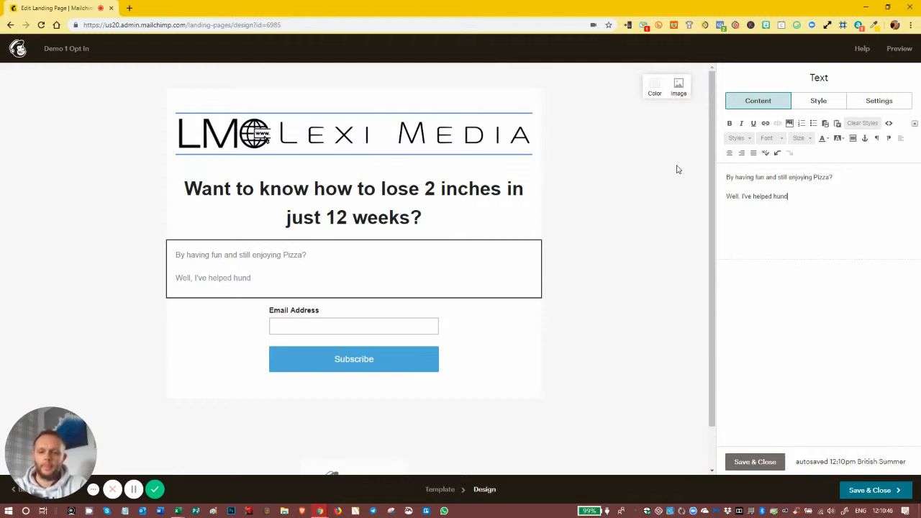
type("reds of peo")
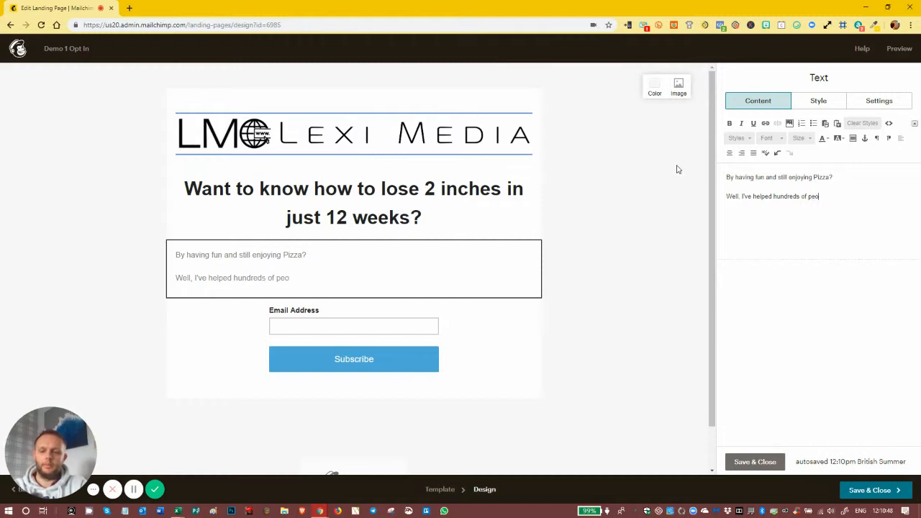
type("ple to disvoer")
key("BackSpace")
key("BackSpace")
key("BackSpace")
key("BackSpace")
key("BackSpace")
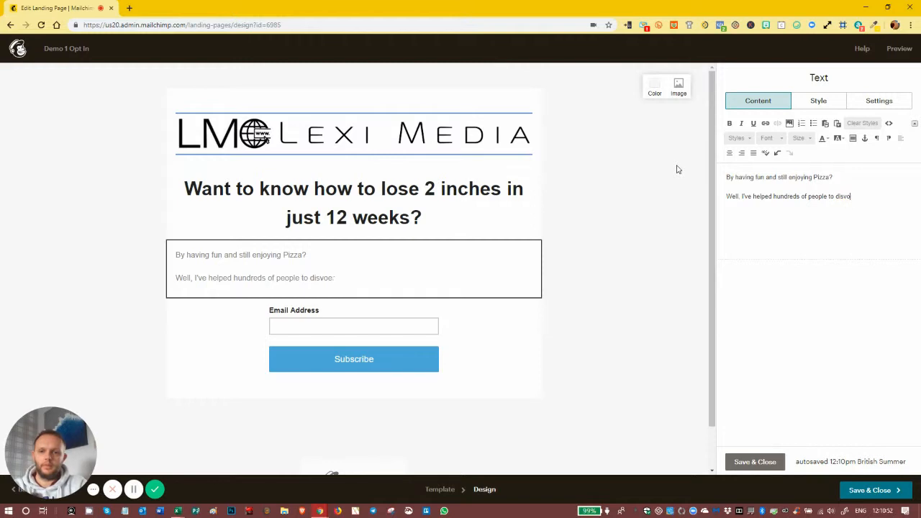
type("cover fun ways of")
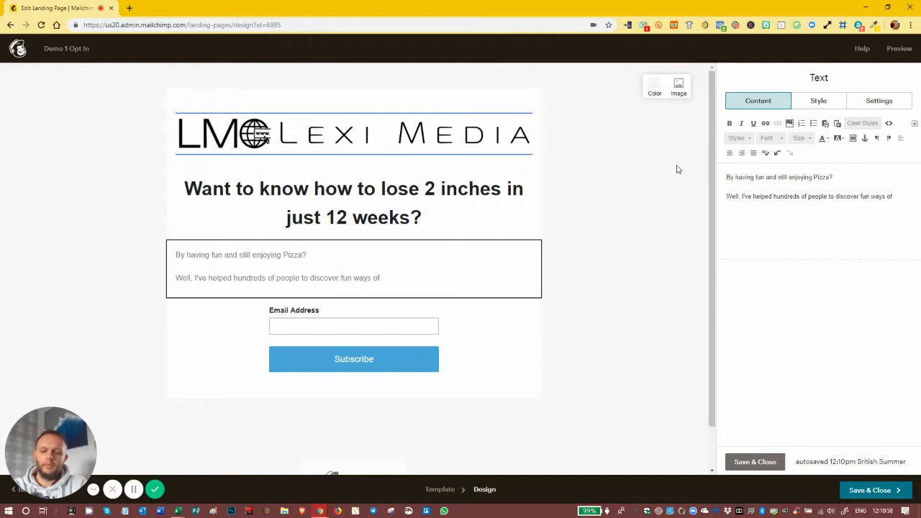
type(" being active enabling them to consistently")
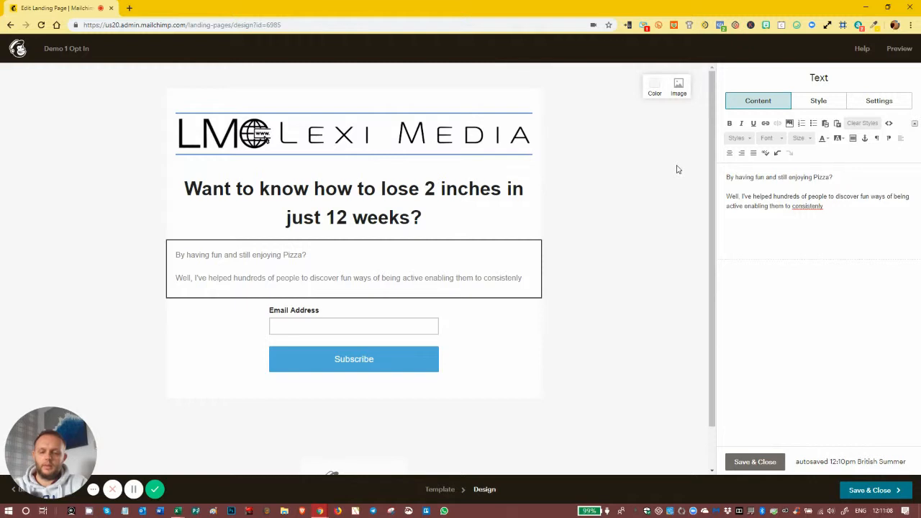
type("lo")
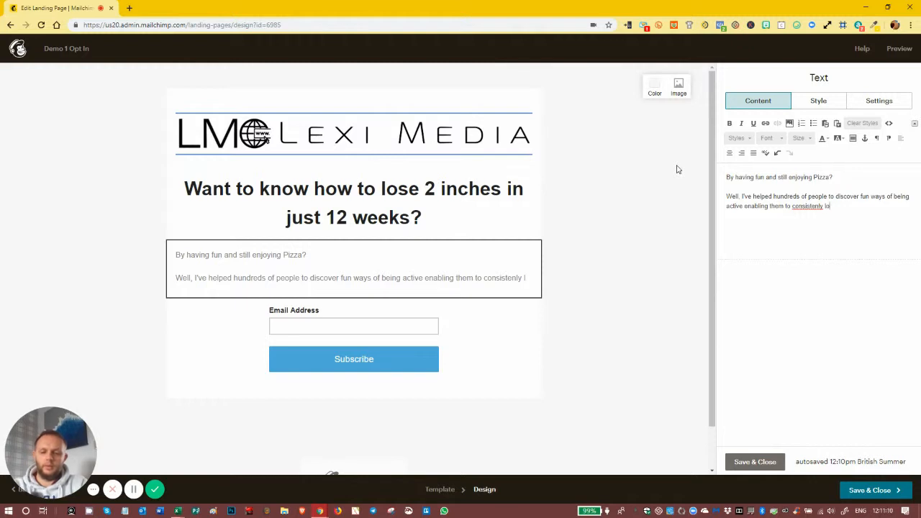
type("ose weight...")
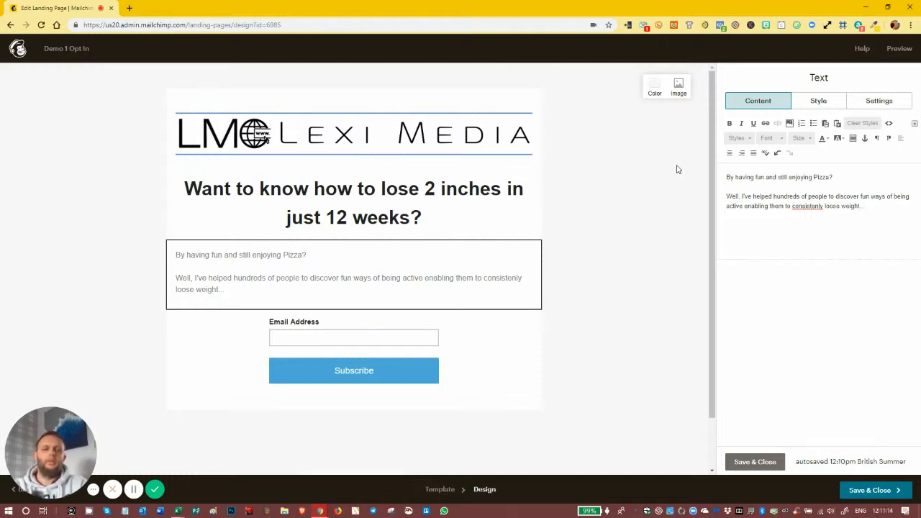
right_click(811, 206)
left_click(820, 213)
left_click(899, 208)
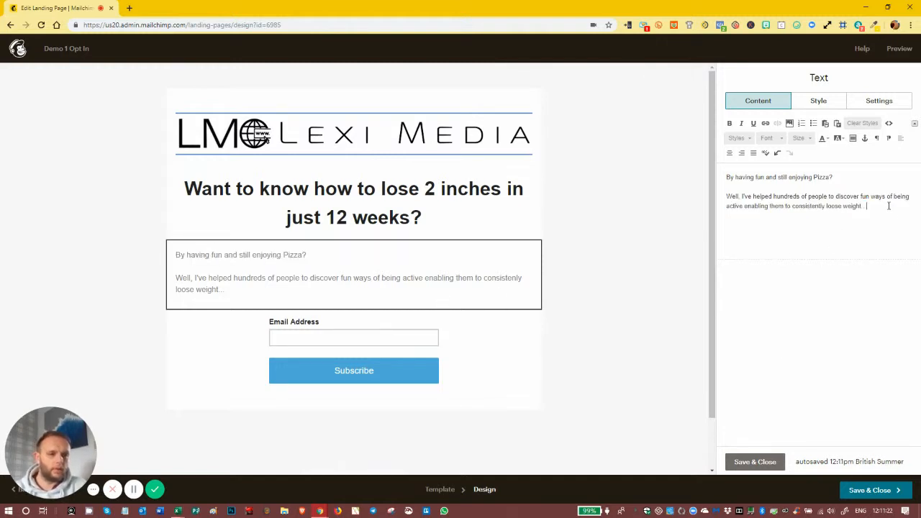
Add 'Download my top ten tips to finding fun ways to keep fit!' and begin 'Simply enter your details below'
key("Return")
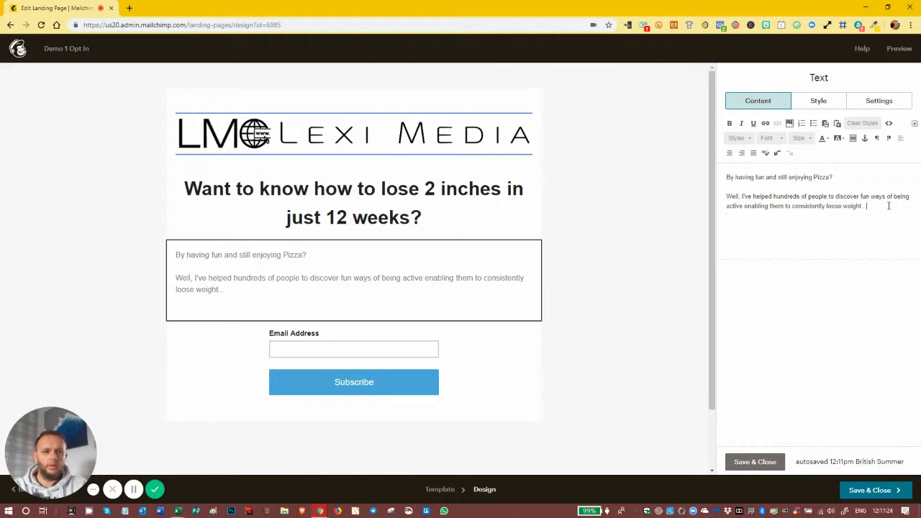
key("BackSpace")
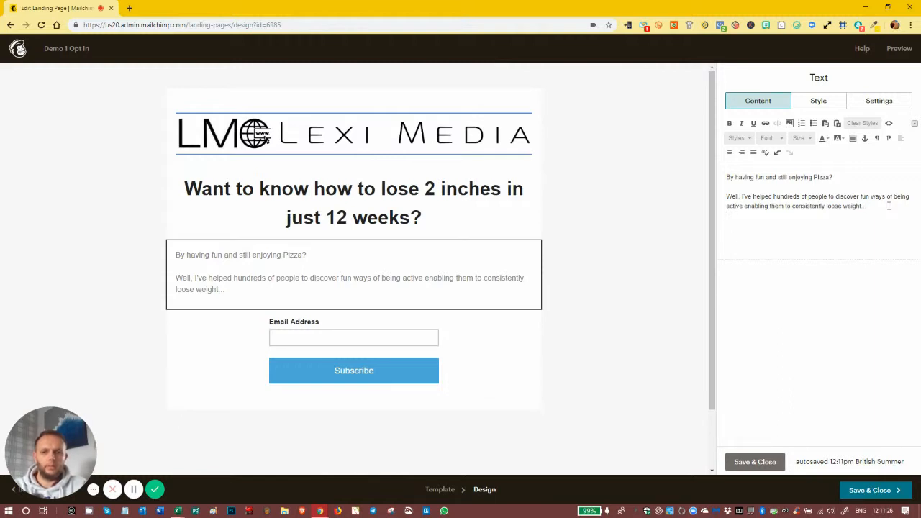
key("Return")
type("Download my top ten tips to finding")
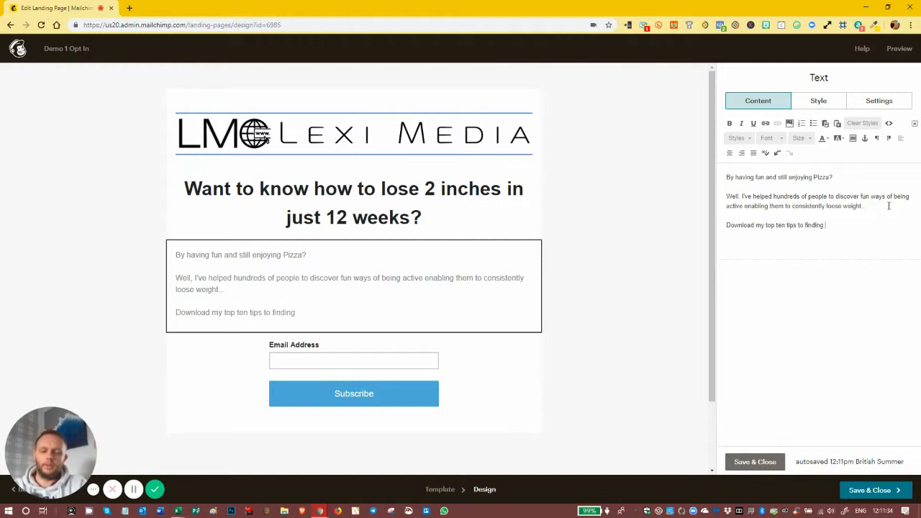
type(" fun ways to keep fi")
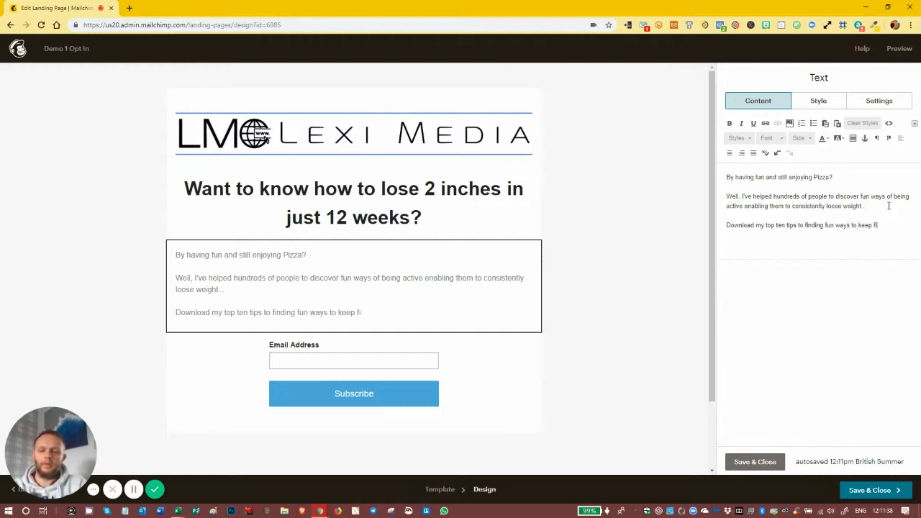
type("t!")
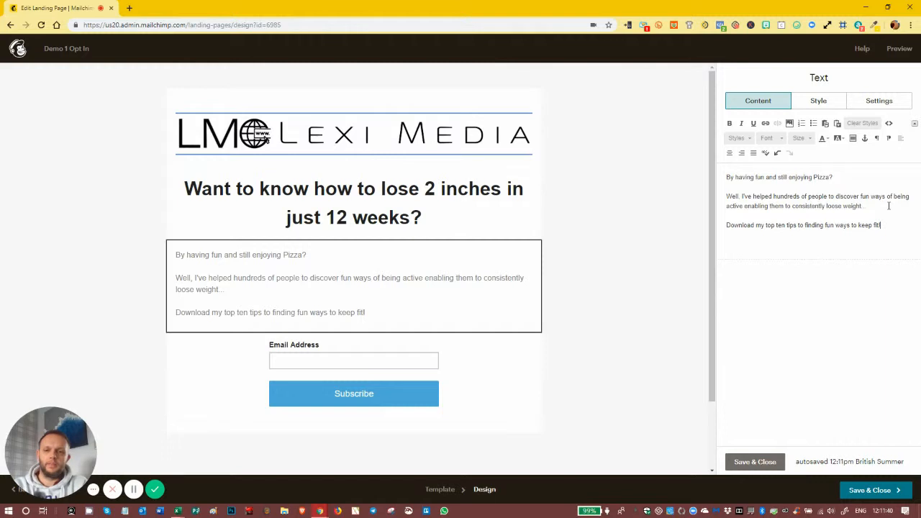
key("Return")
type("Simpl")
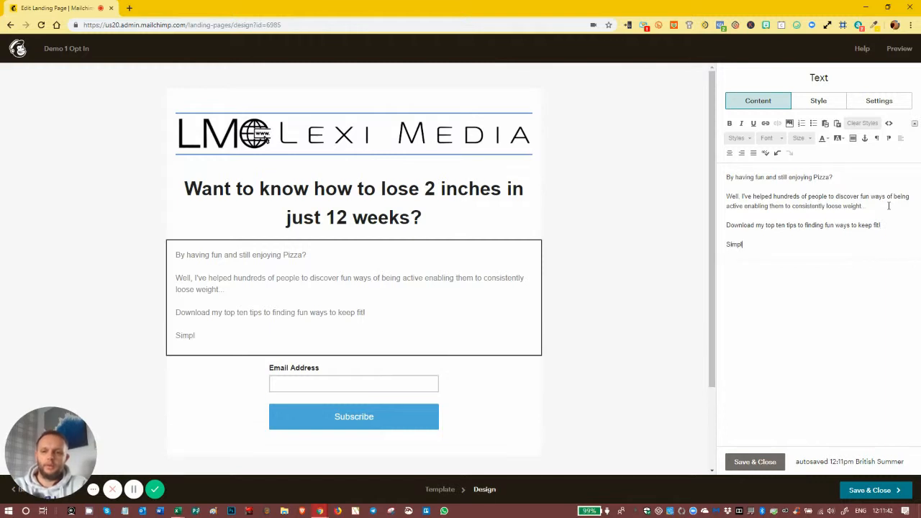
type("y ent")
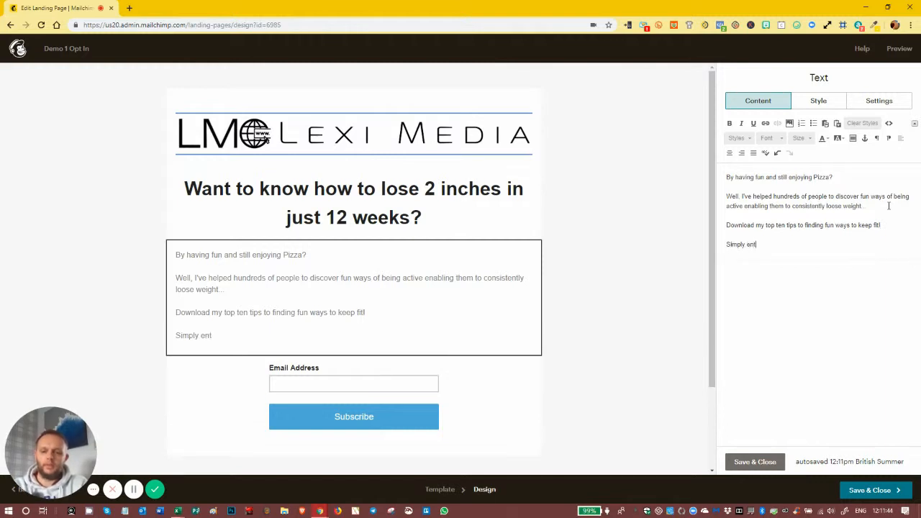
type("er ou")
type("your detail")
type("s below!")
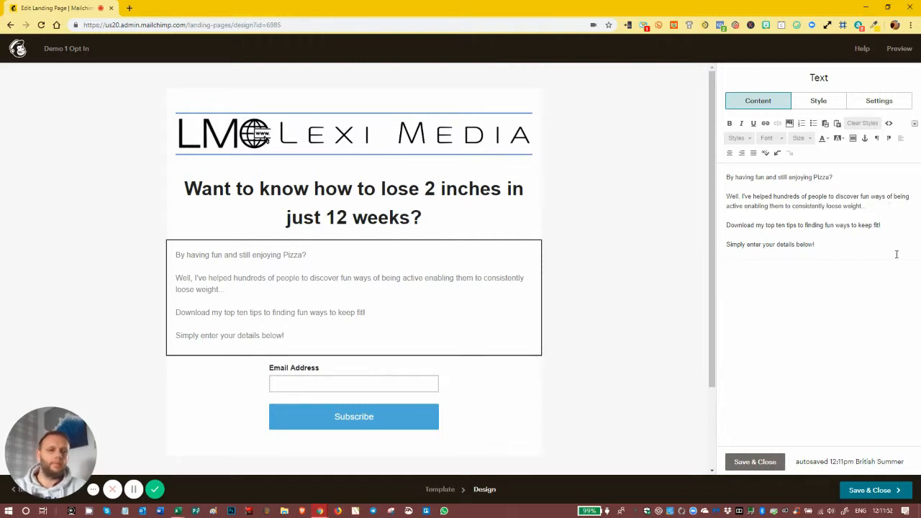
Add First Name and Data use agreement fields and label the button 'Send me my top tips'
left_click(754, 463)
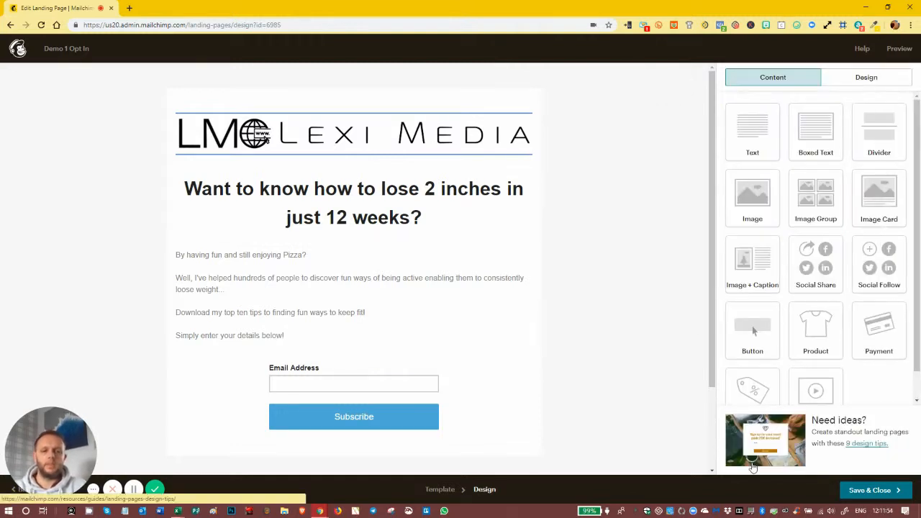
left_click(430, 403)
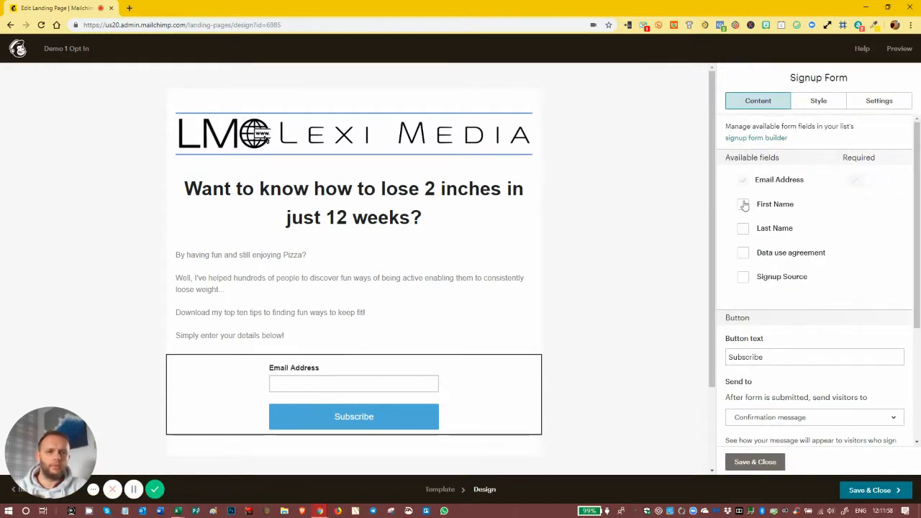
left_click(743, 204)
left_click(743, 254)
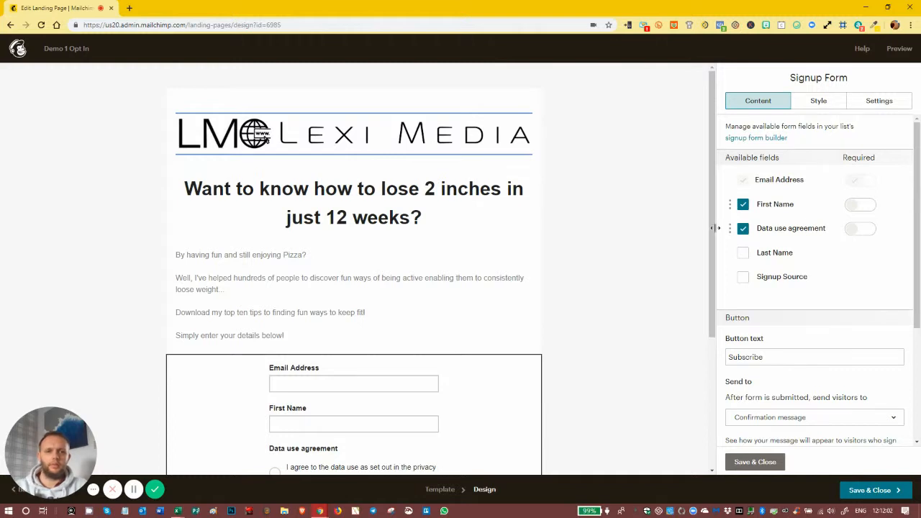
scroll(714, 245, "down", 1)
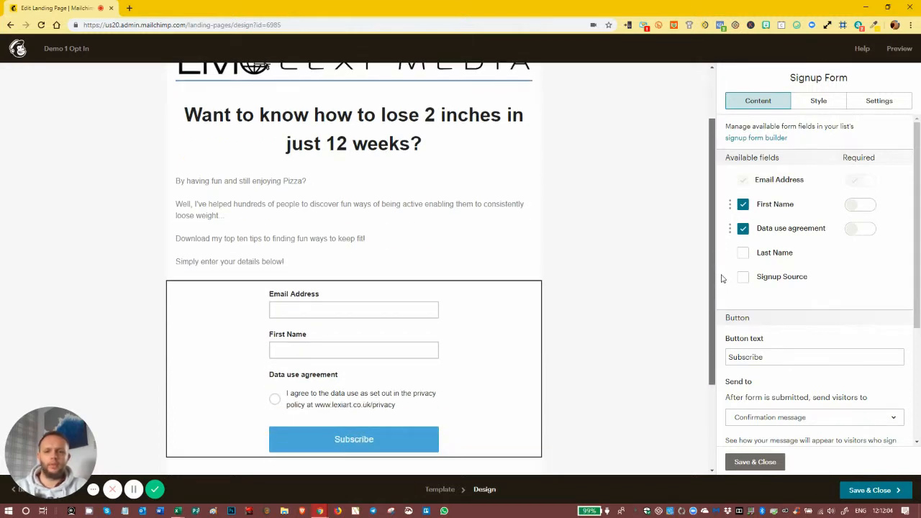
left_click(748, 356)
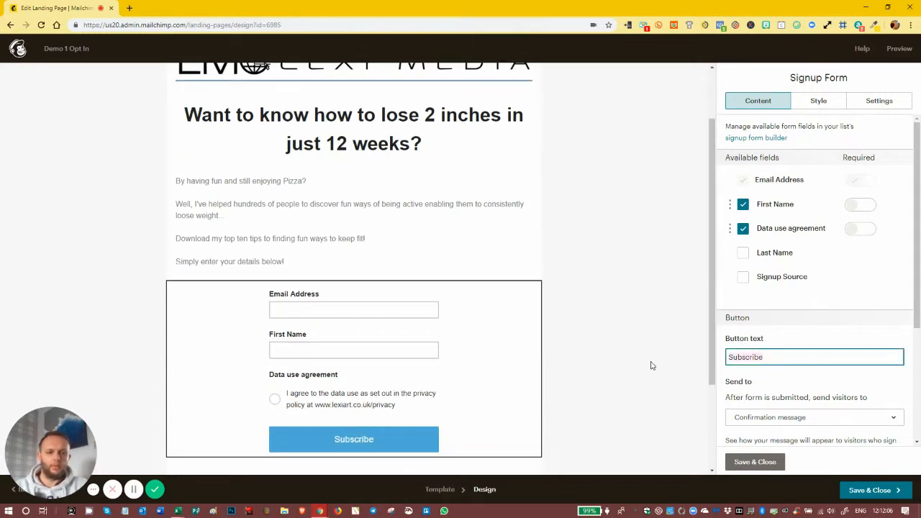
type("S")
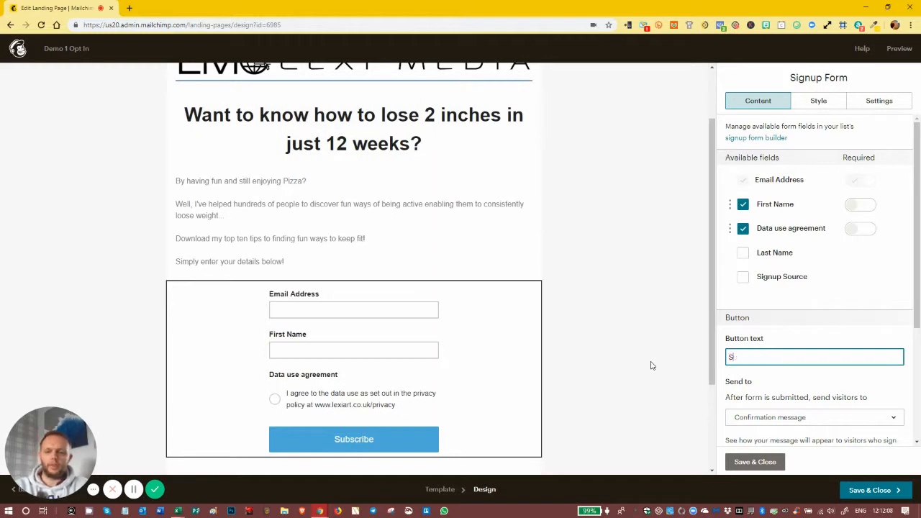
type("end me my top tips")
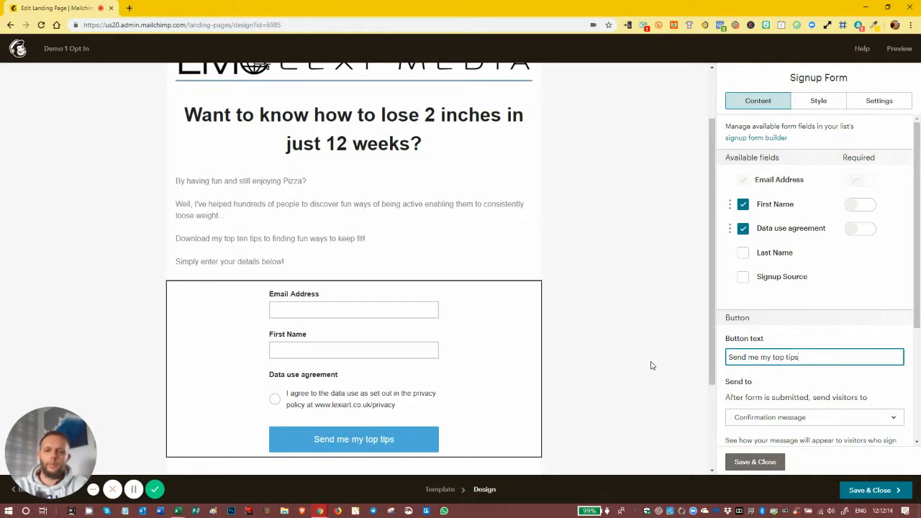
Send new signups to the Demo 1 Thank You Page landing page
left_click_drag(918, 305, 918, 382)
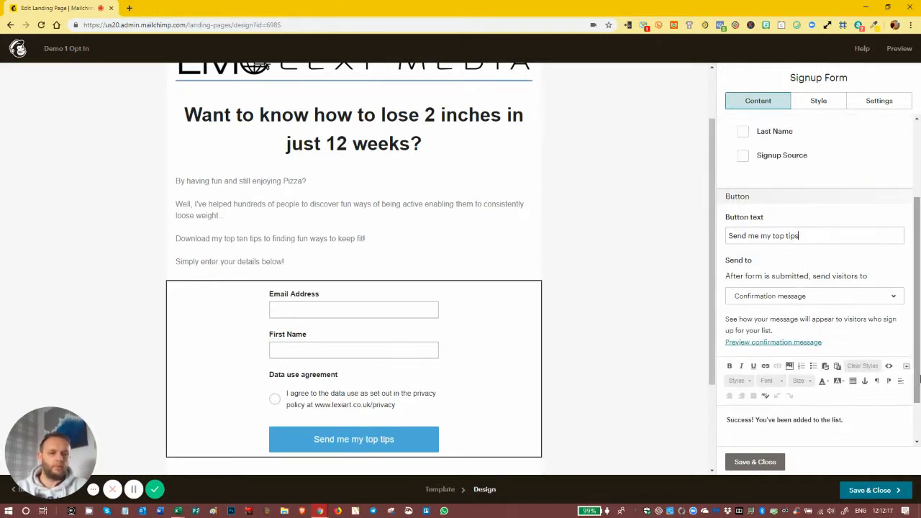
left_click(850, 297)
left_click(774, 345)
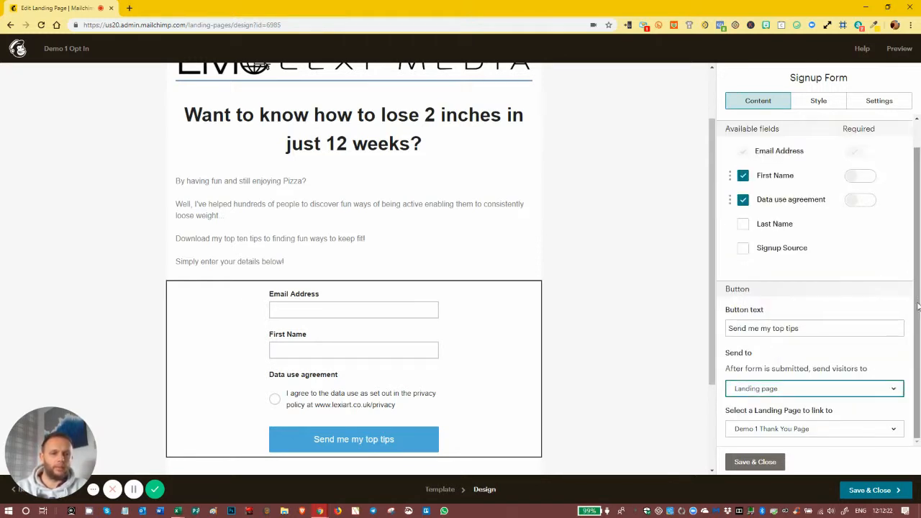
left_click(834, 430)
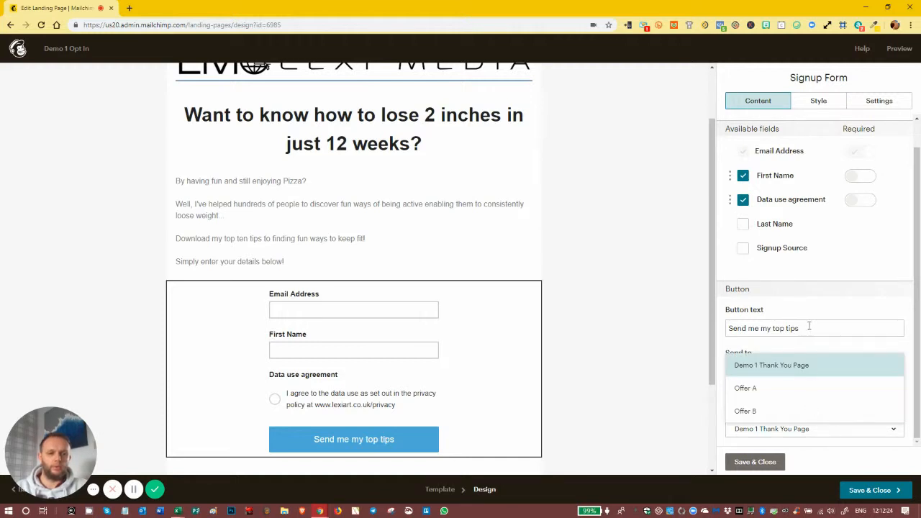
left_click(803, 369)
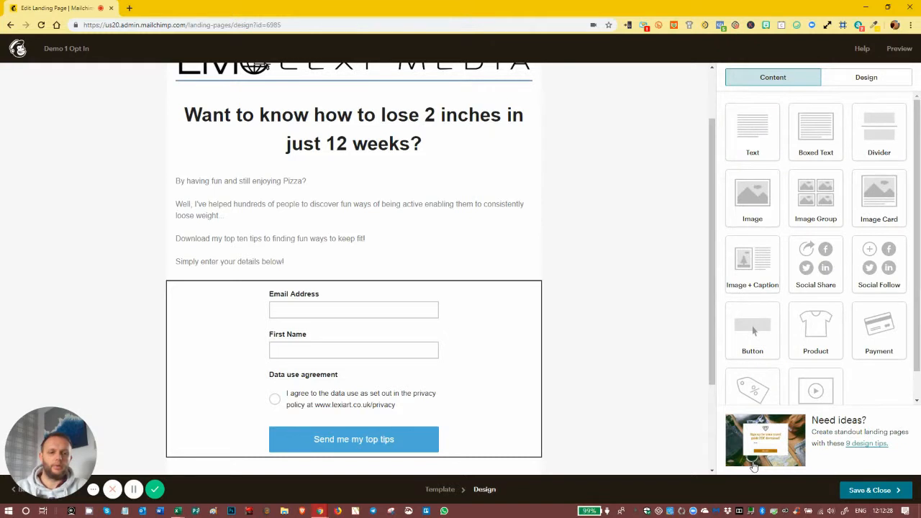
left_click_drag(711, 251, 706, 128)
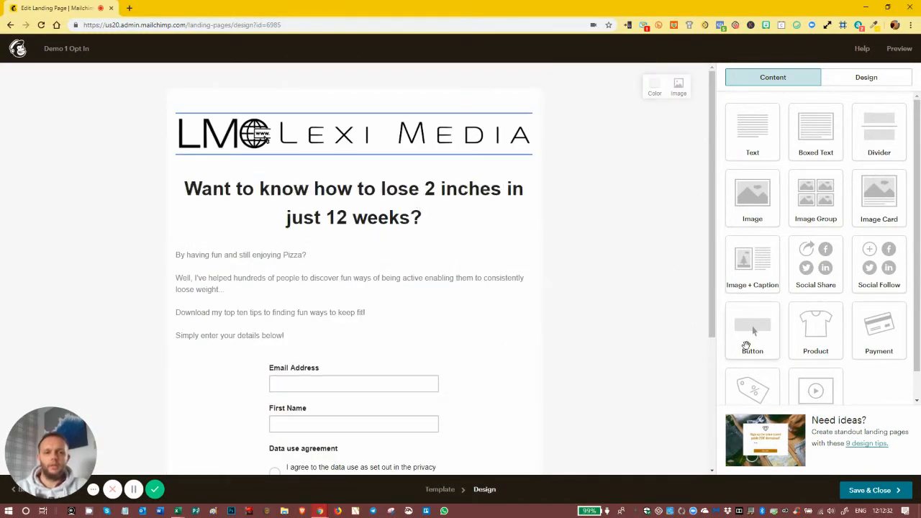
Save the form design and enable Track with Mailchimp for Demo 1 Opt In
left_click(860, 490)
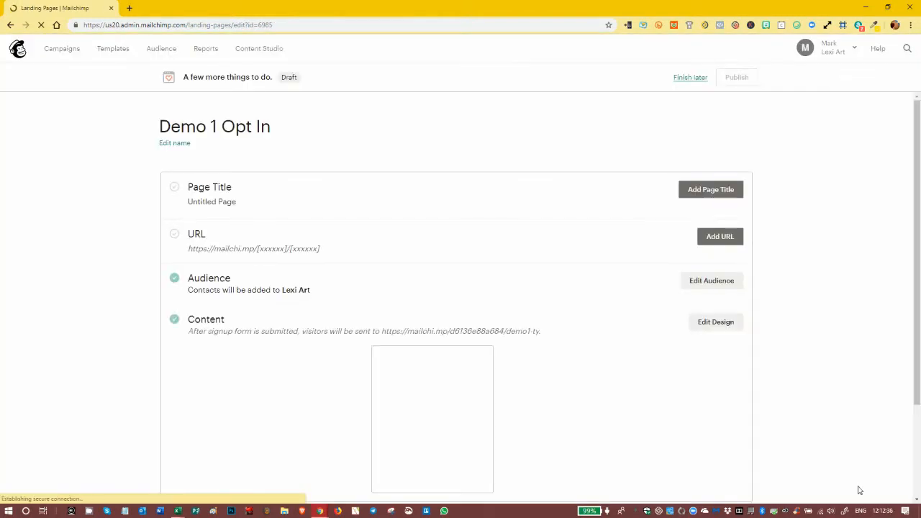
left_click_drag(917, 242, 918, 355)
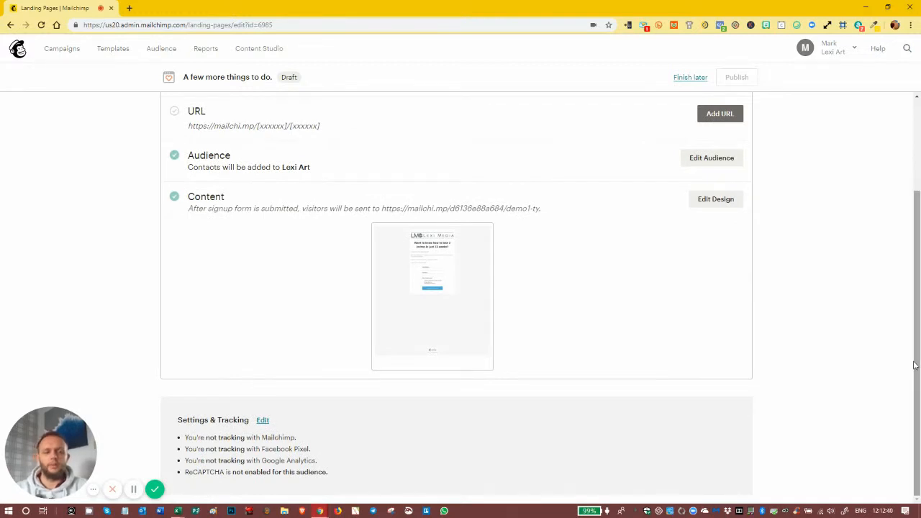
left_click(262, 421)
left_click_drag(919, 220, 919, 322)
left_click(184, 319)
left_click(183, 320)
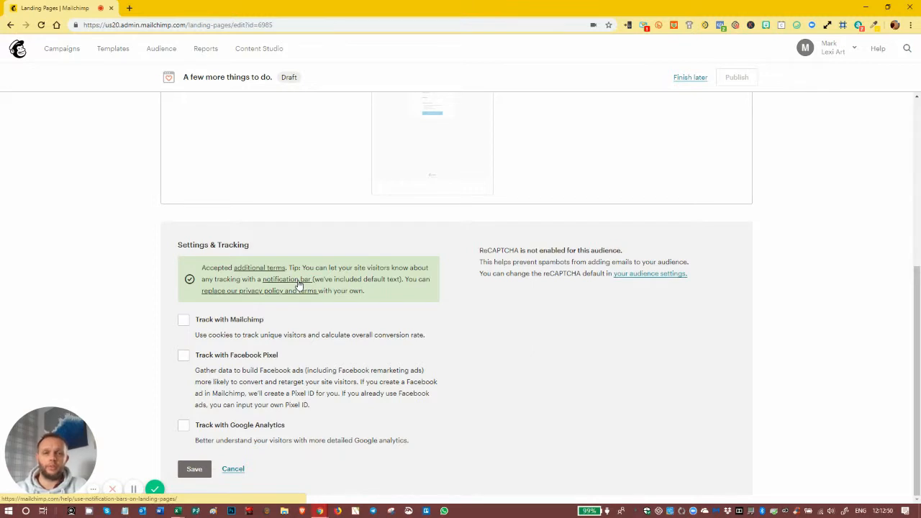
left_click(184, 321)
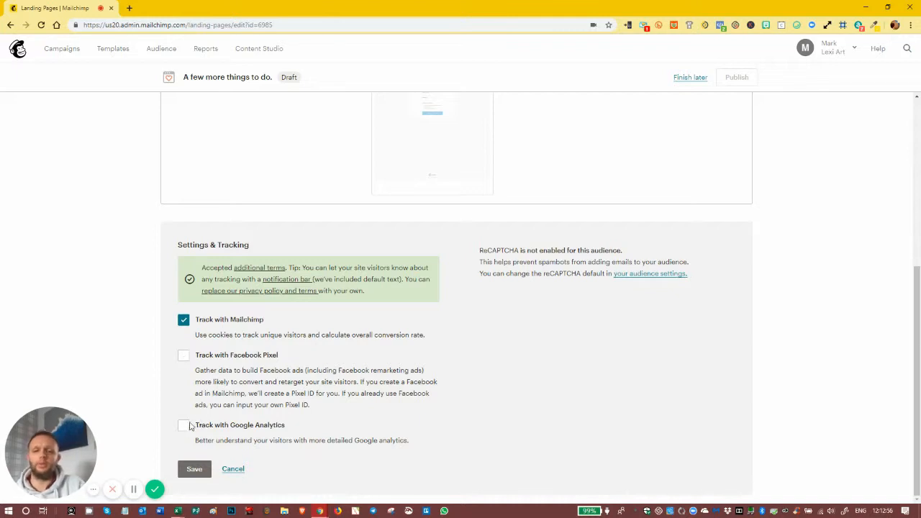
left_click(191, 469)
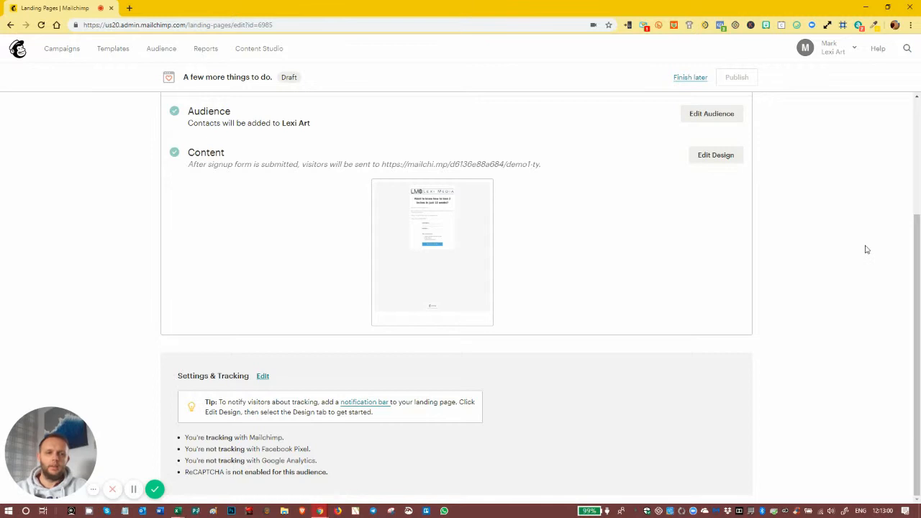
left_click_drag(917, 282, 916, 189)
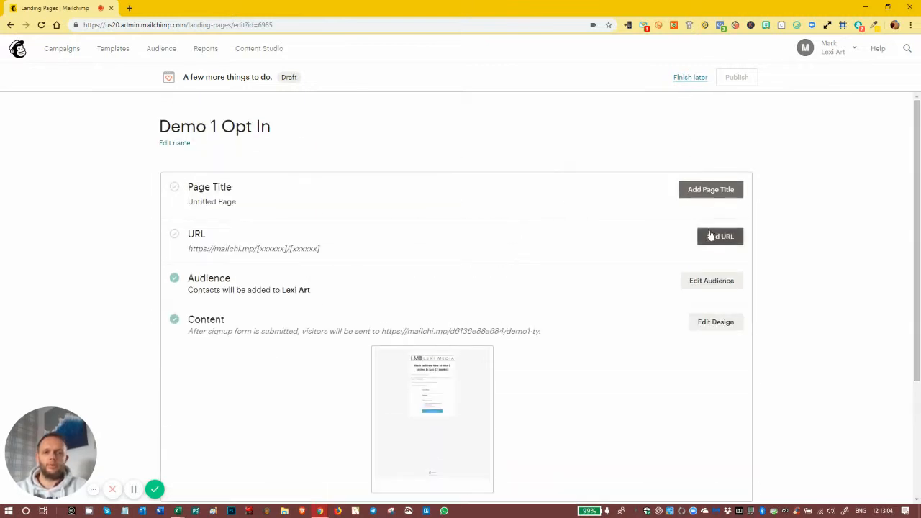
Set the page title to 'Loose 2 inches eating pizza'
left_click(693, 193)
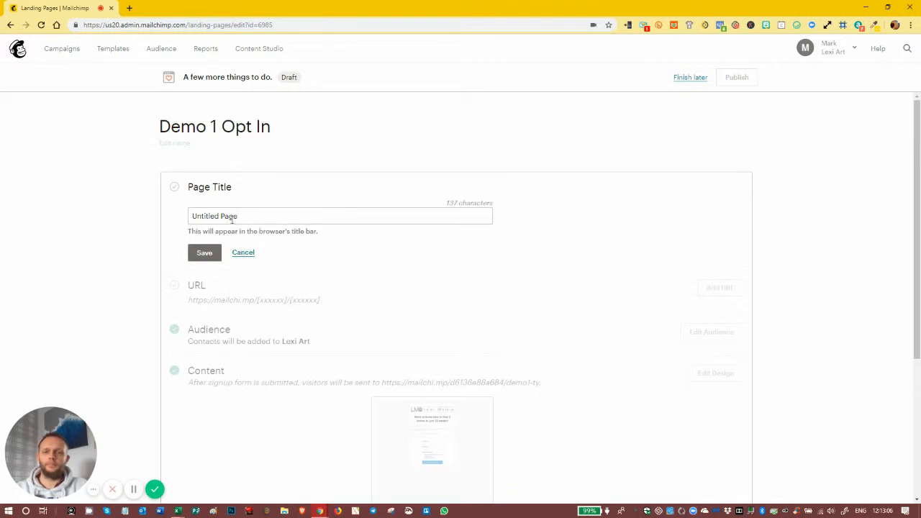
type("Loose")
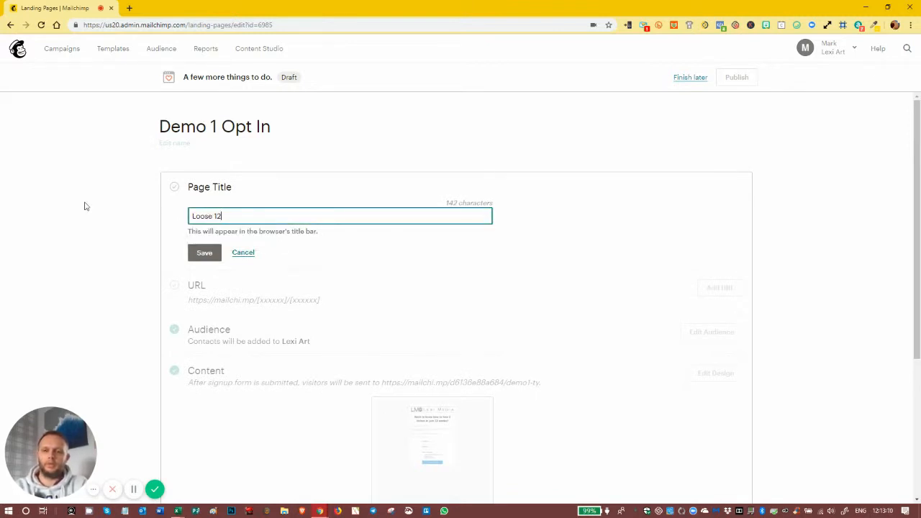
type(" 2 inches eating pizza")
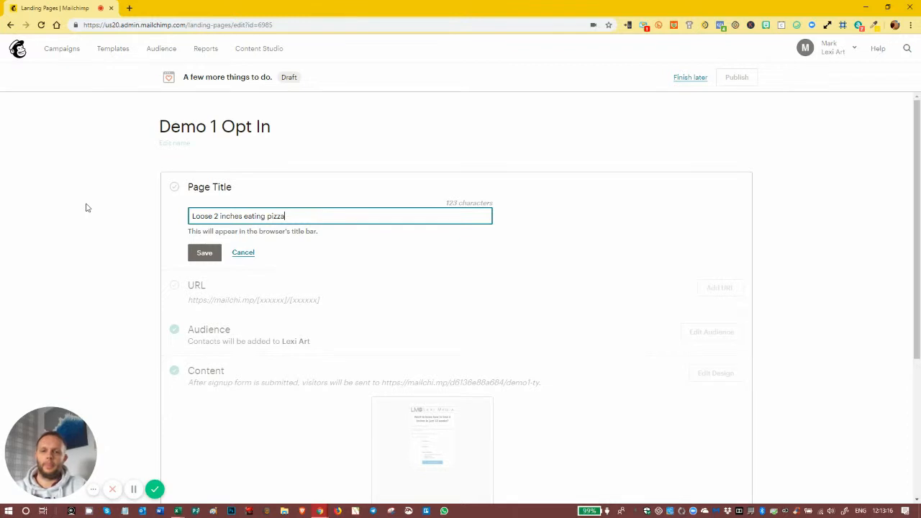
left_click(206, 254)
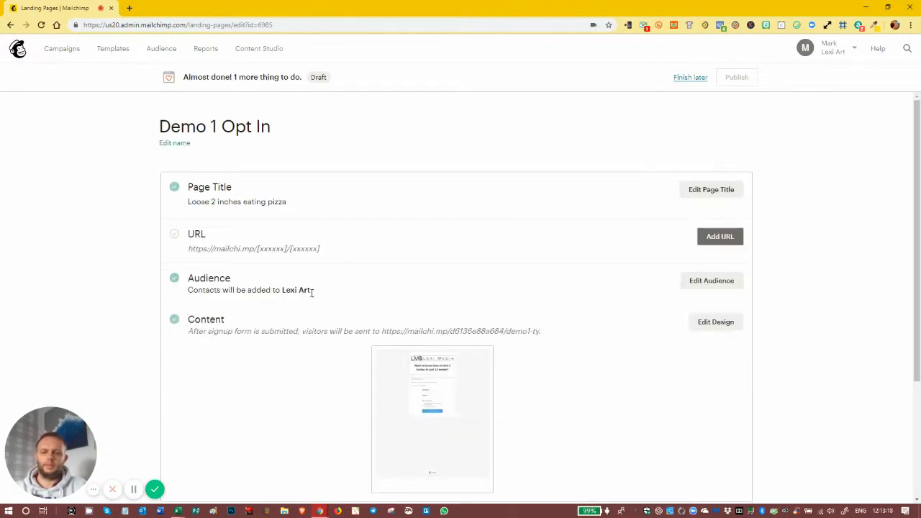
Set the URL to loose-2-inches-eating-pizza and publish the page
left_click(724, 237)
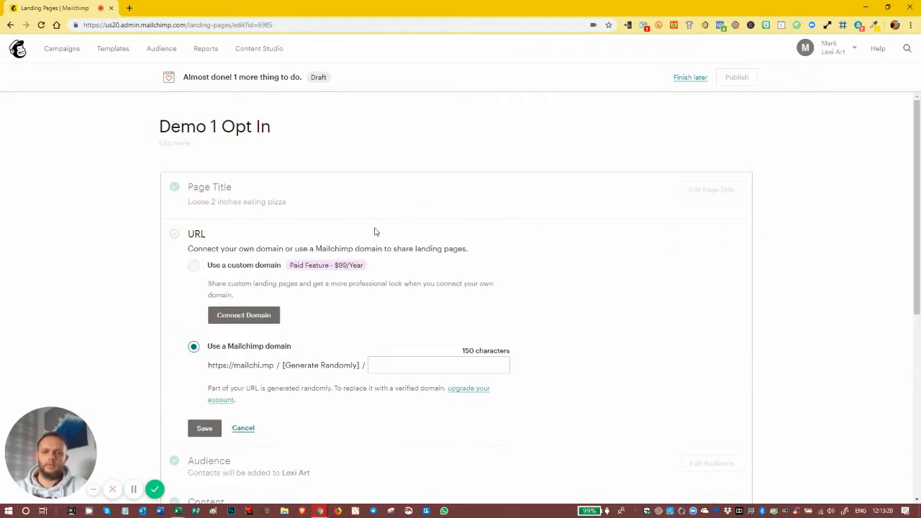
left_click(380, 365)
type("loose-2-inches-eating-pizza")
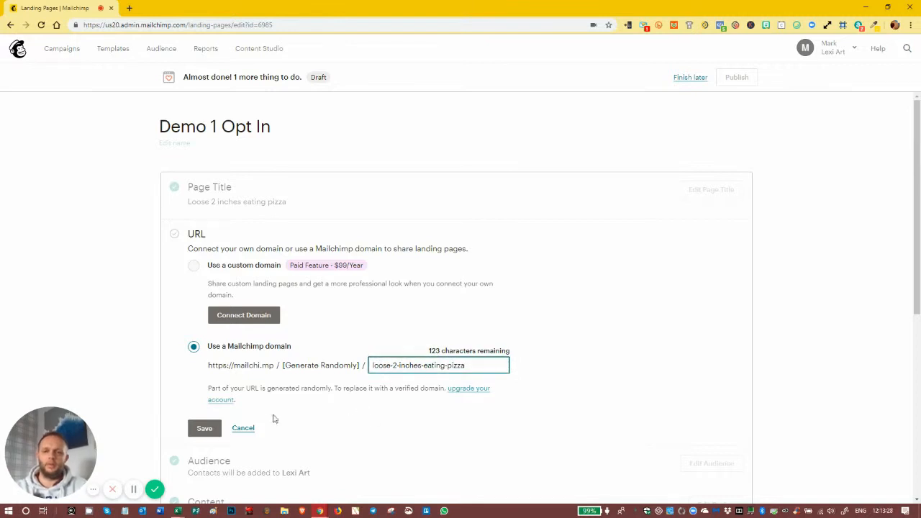
left_click(204, 428)
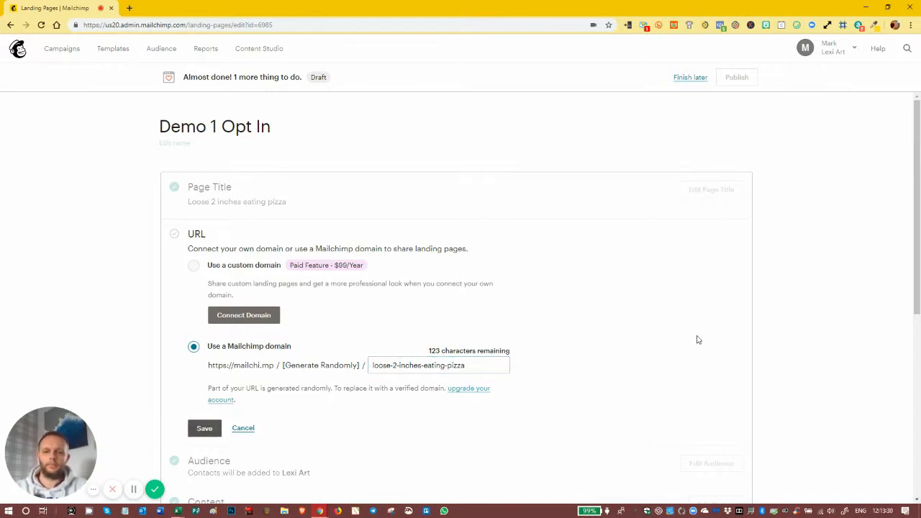
left_click(737, 84)
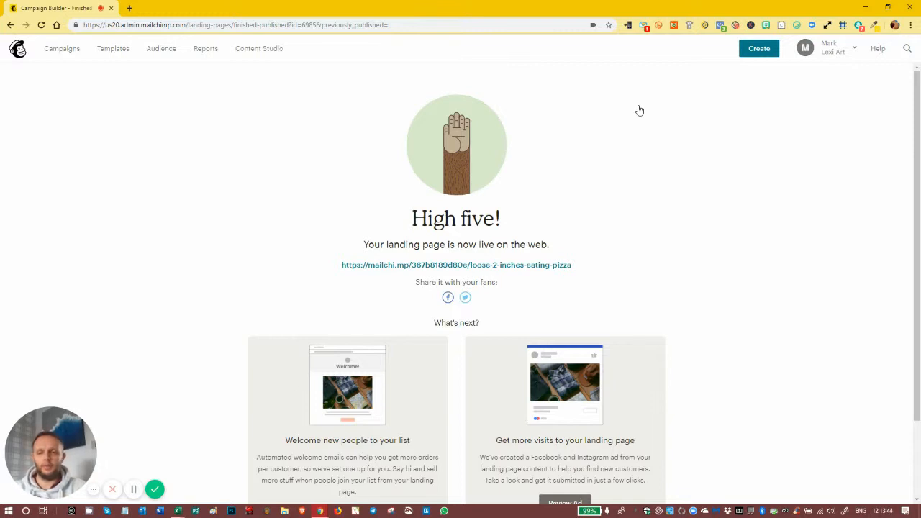
Show the Automated email templates under Subscriber Activity, including Welcome new subscribers
left_click(756, 49)
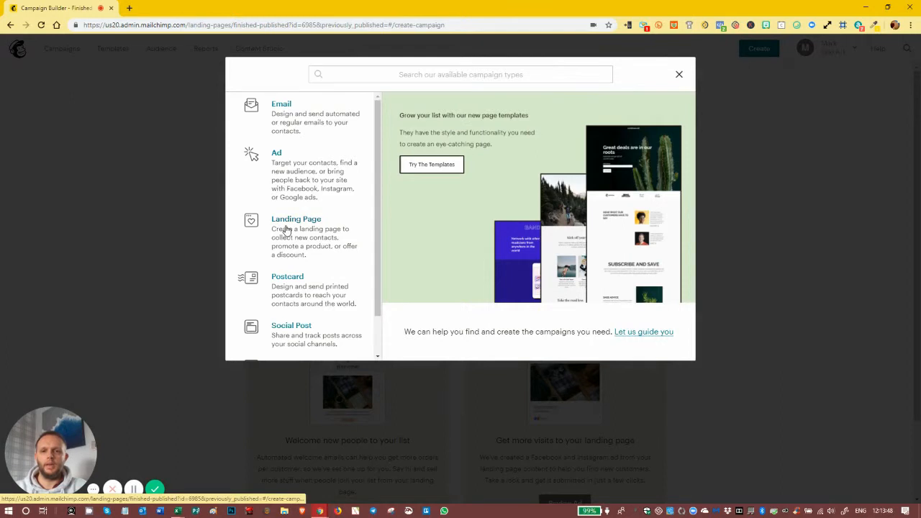
left_click(279, 108)
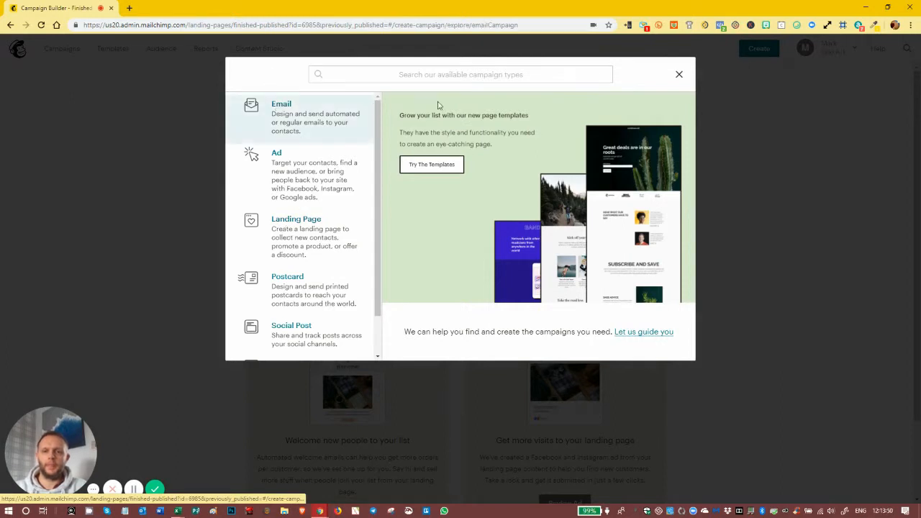
left_click(453, 112)
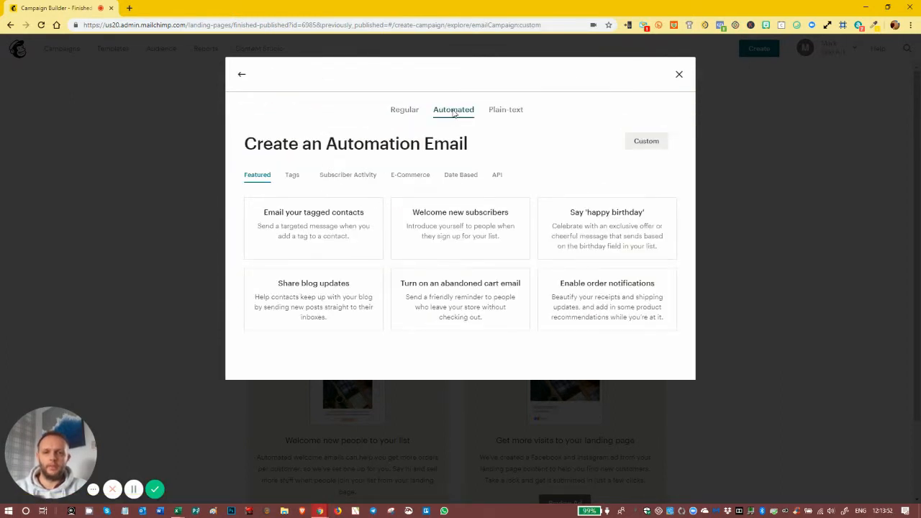
left_click(354, 176)
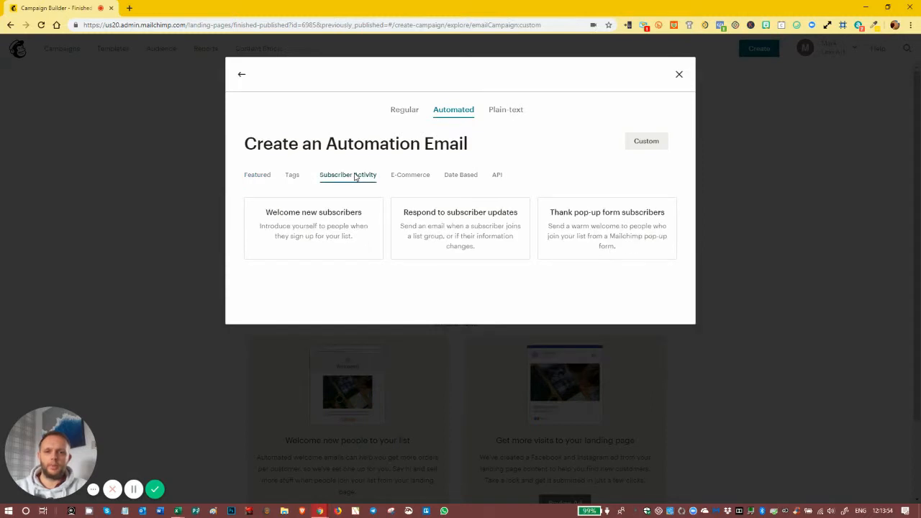
Choose Welcome new subscribers and name it 'loose 2 inches eating pizza ebook'
left_click(306, 226)
left_click(438, 237)
type("W")
key("BackSpace")
type("loose 2 inches eating pizza ebook")
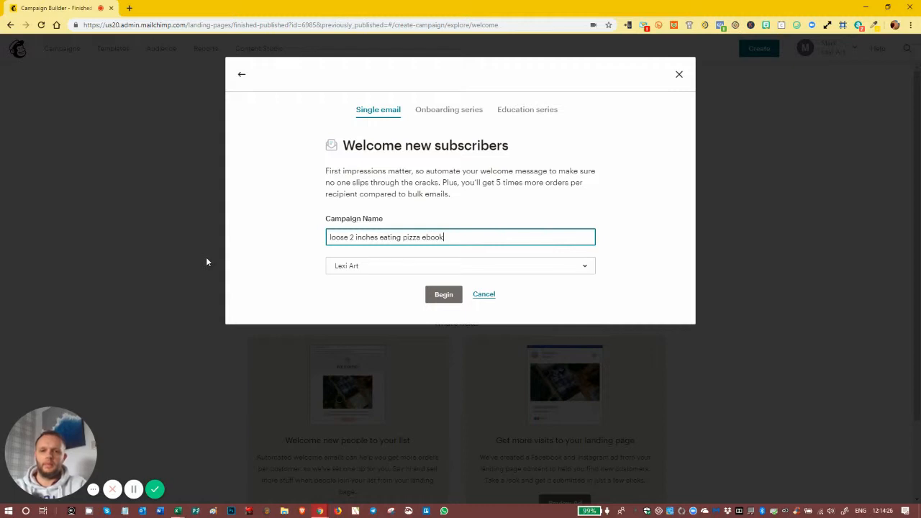
Select the Lexi Art audience, begin, and switch to advanced settings
left_click(358, 268)
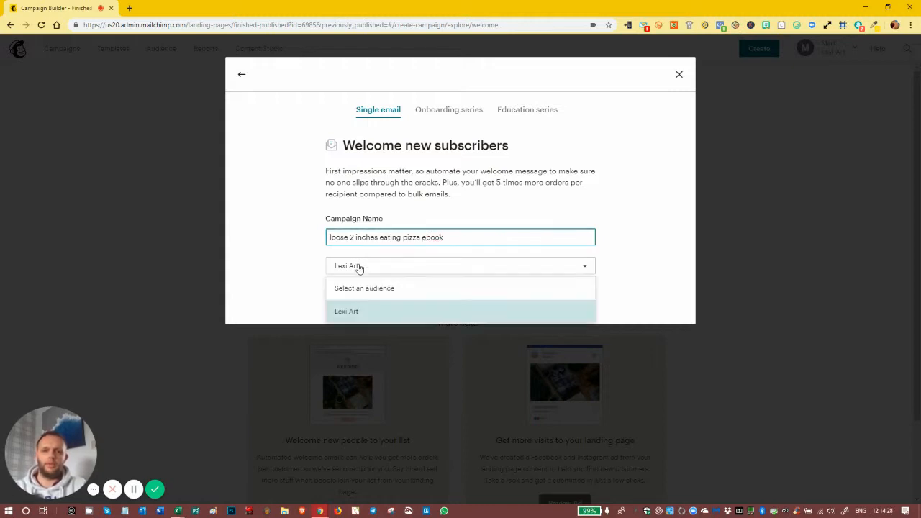
left_click(350, 311)
left_click(444, 295)
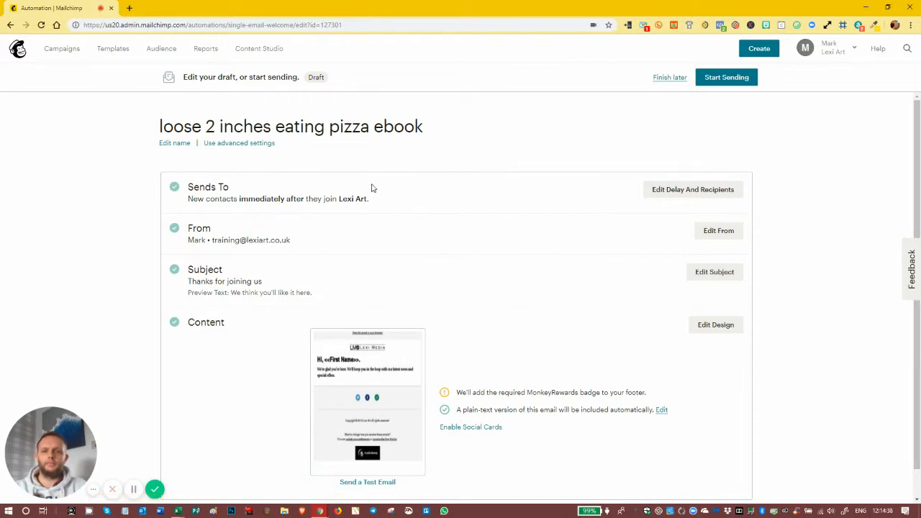
left_click(228, 144)
left_click(164, 307)
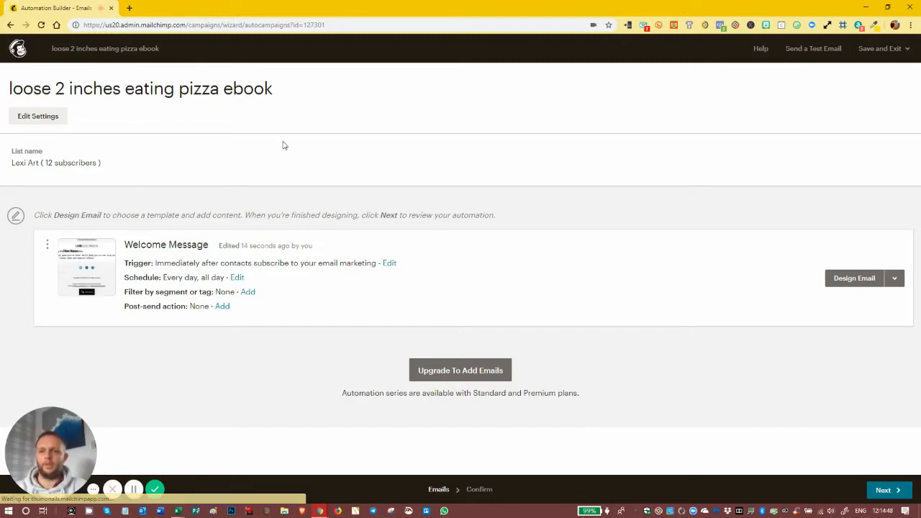
Set the From name to the suggested sender name with Lexi Media
left_click(42, 117)
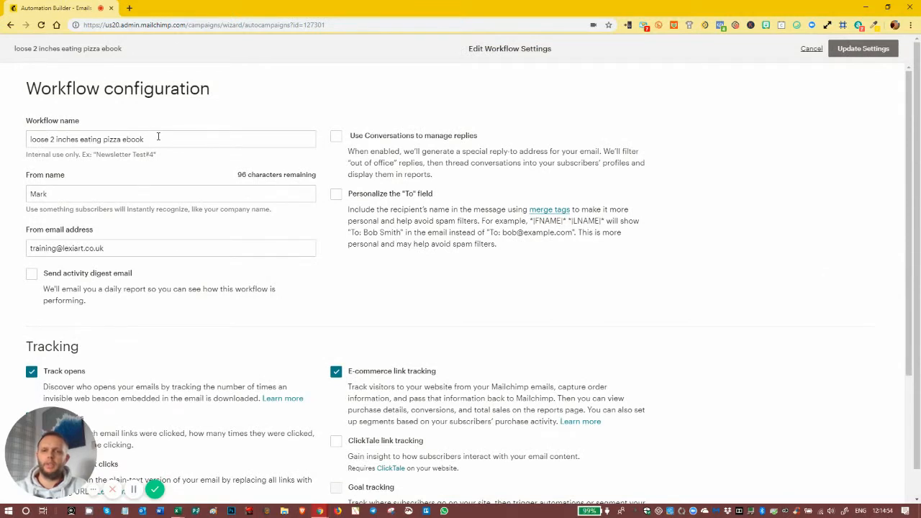
left_click(83, 194)
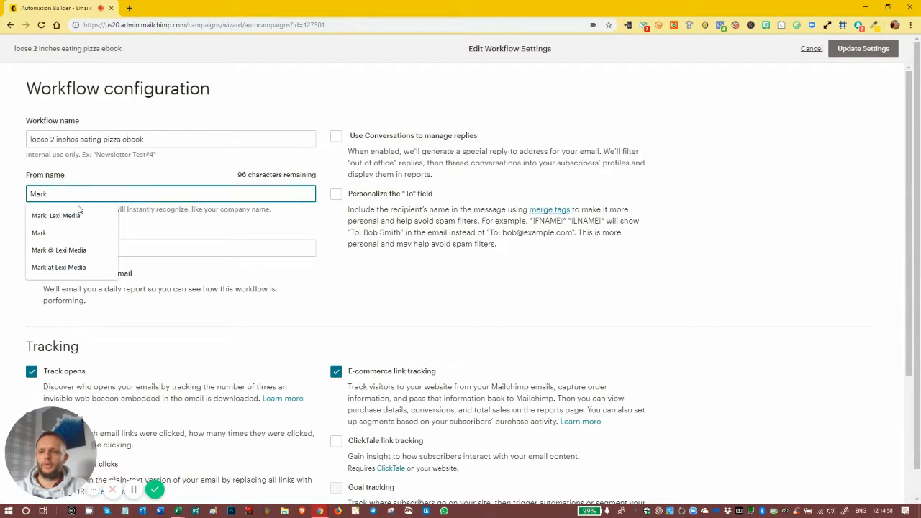
left_click(75, 215)
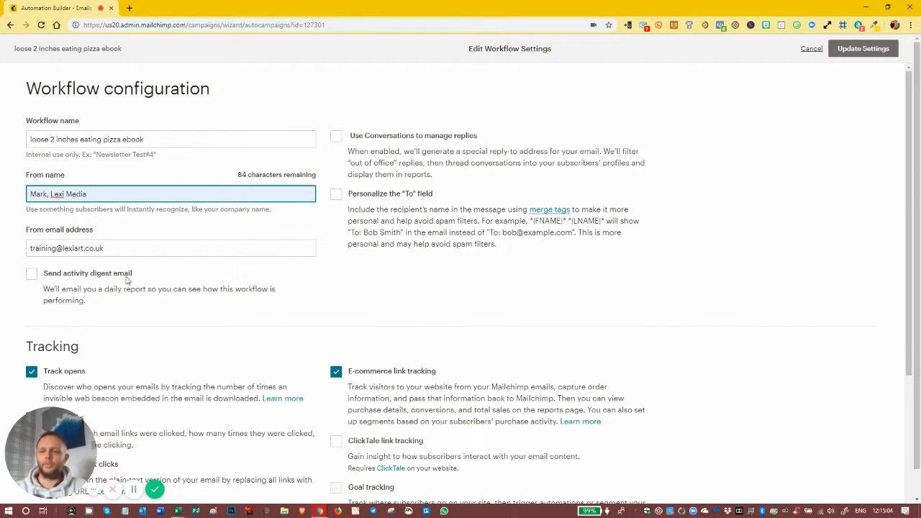
left_click_drag(911, 154, 911, 310)
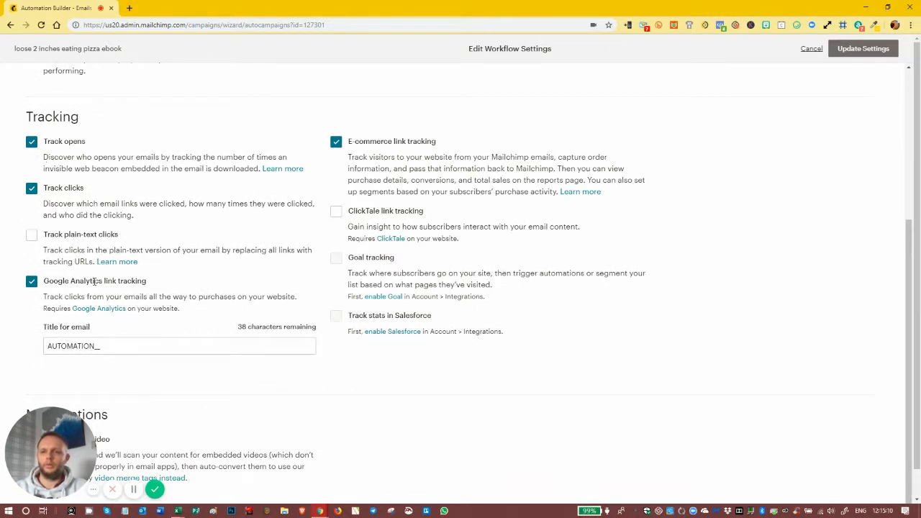
left_click(120, 350)
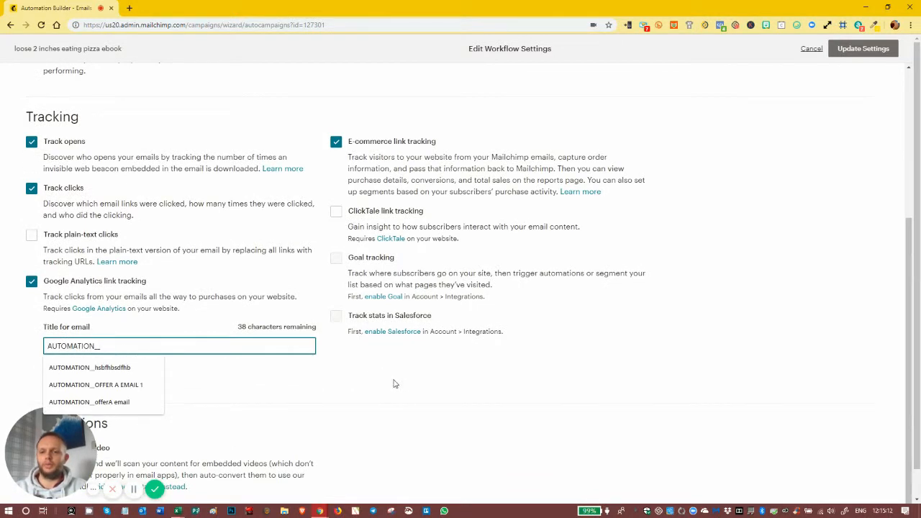
left_click(420, 383)
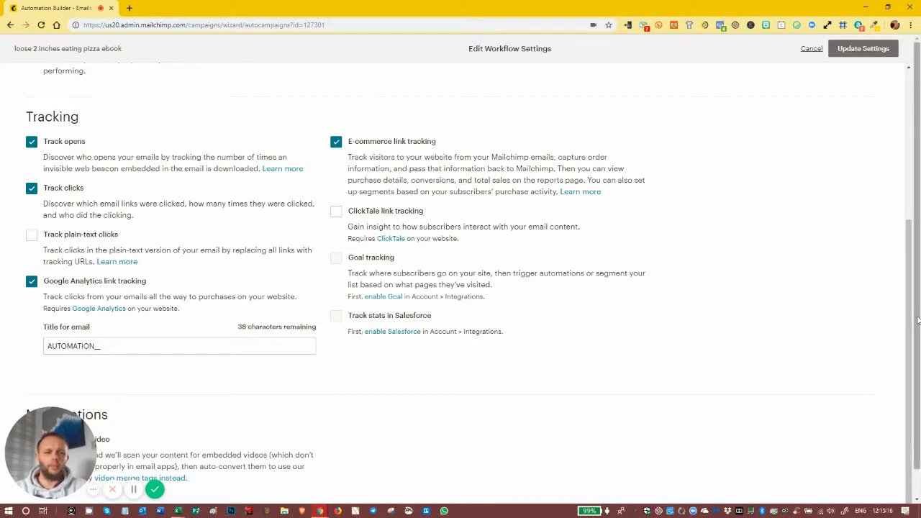
scroll(910, 322, "up", 3)
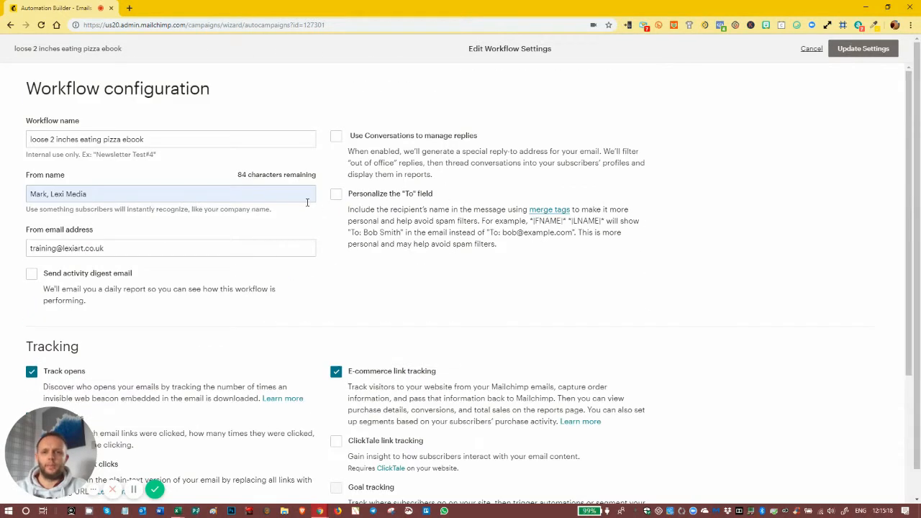
Personalise the To field with the *|FNAME|* merge tag and update the settings
left_click(335, 194)
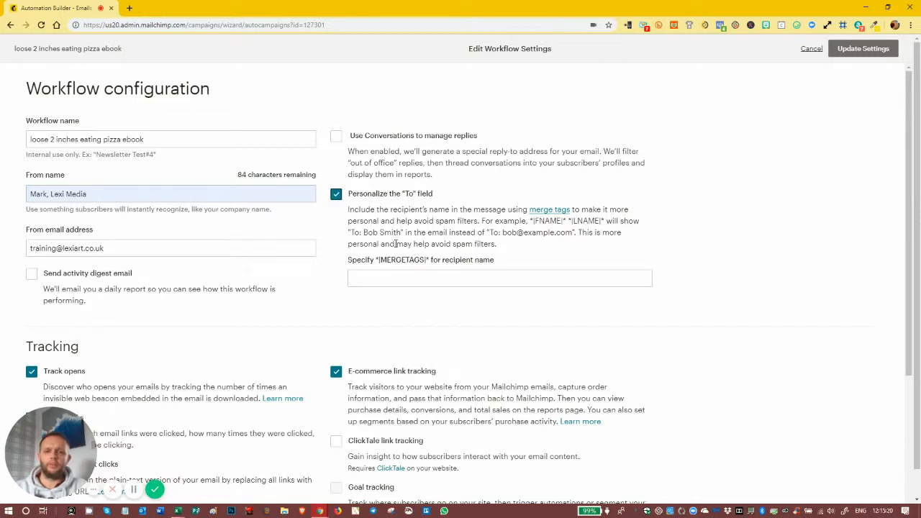
left_click(422, 278)
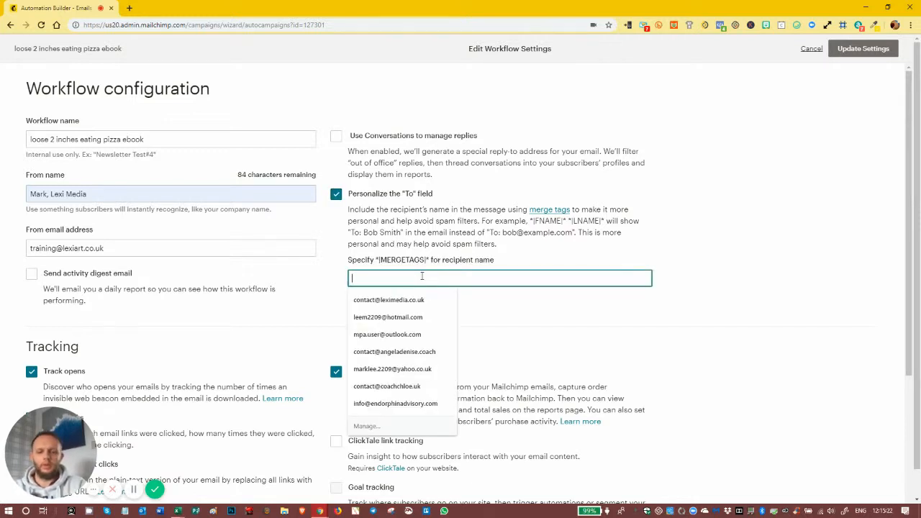
type("*|FNAME|*")
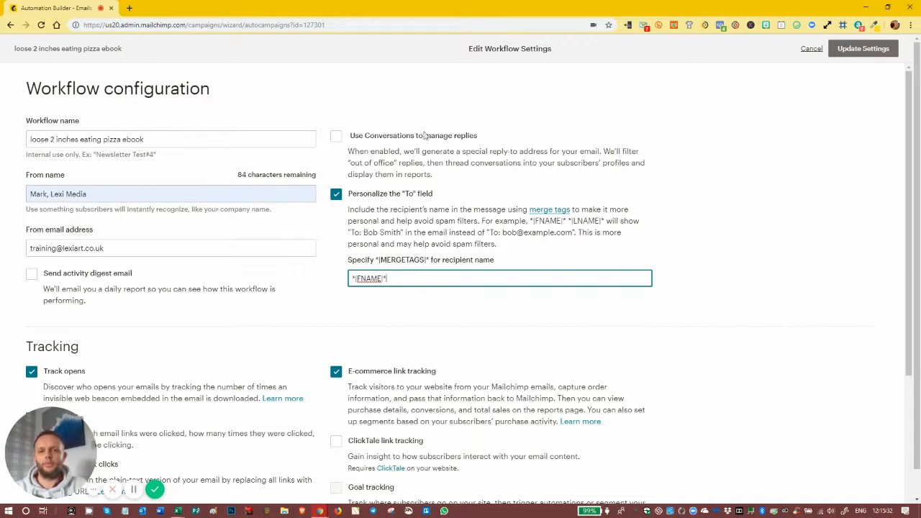
left_click(526, 201)
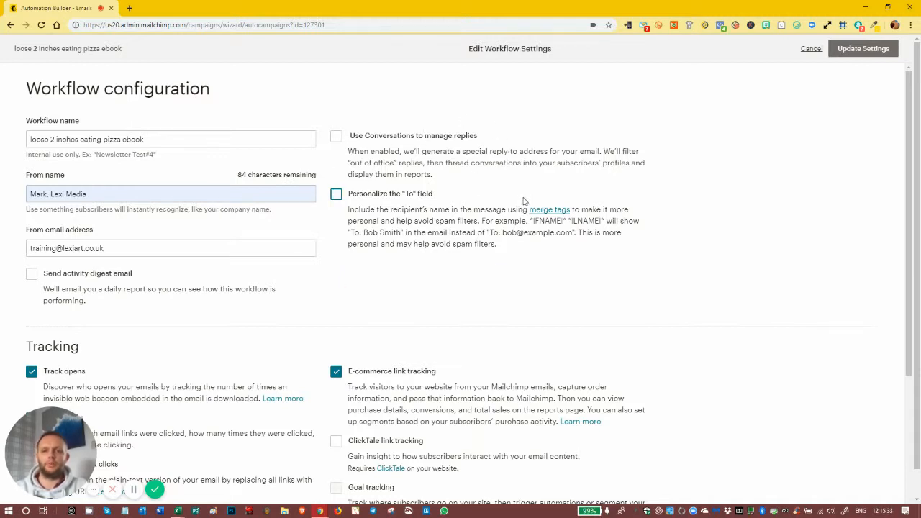
left_click(336, 195)
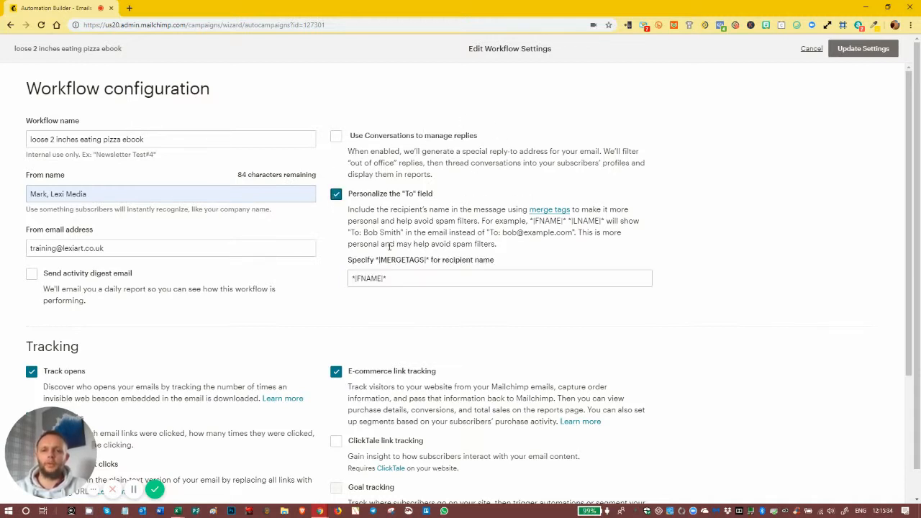
left_click(863, 49)
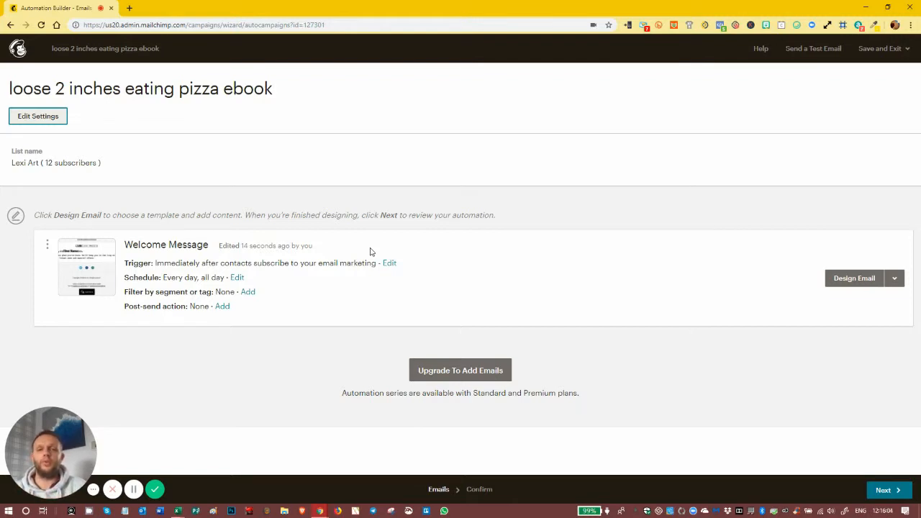
Add a segment condition: Landing Page Activity signed up on Demo 1 Opt In
left_click(249, 295)
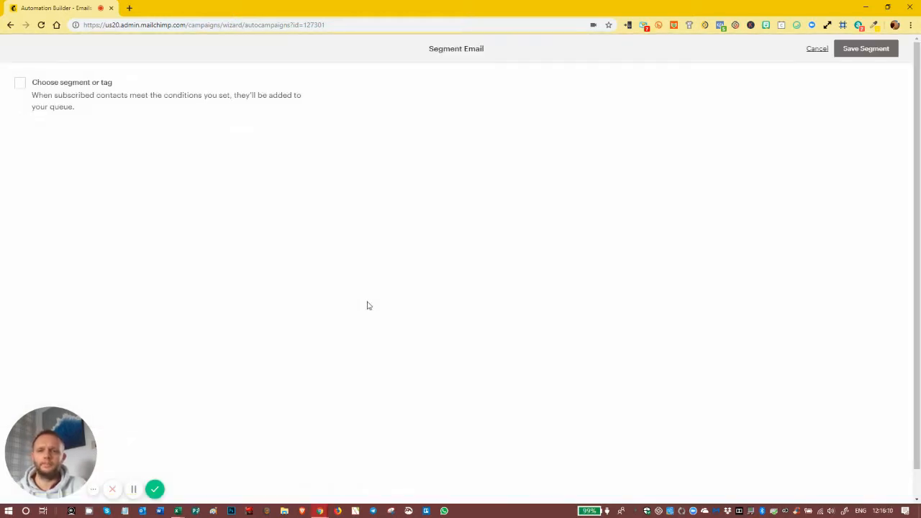
left_click(20, 83)
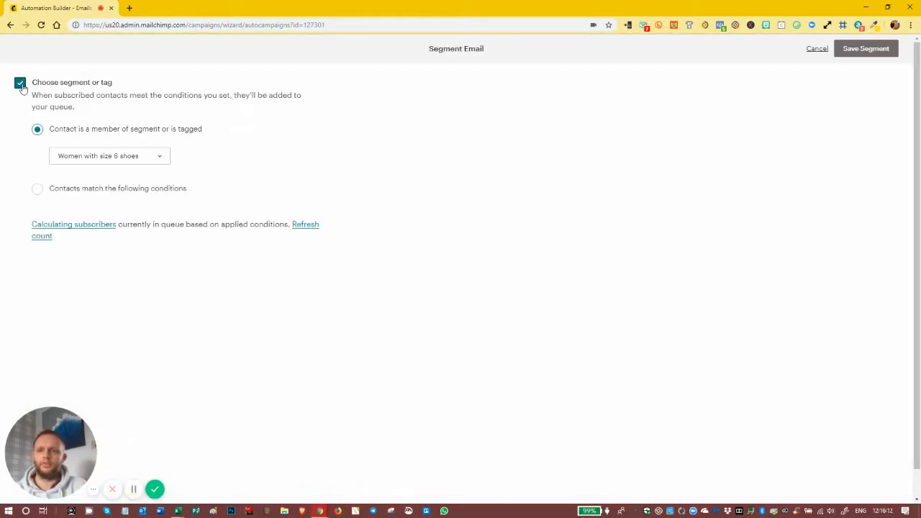
left_click(37, 190)
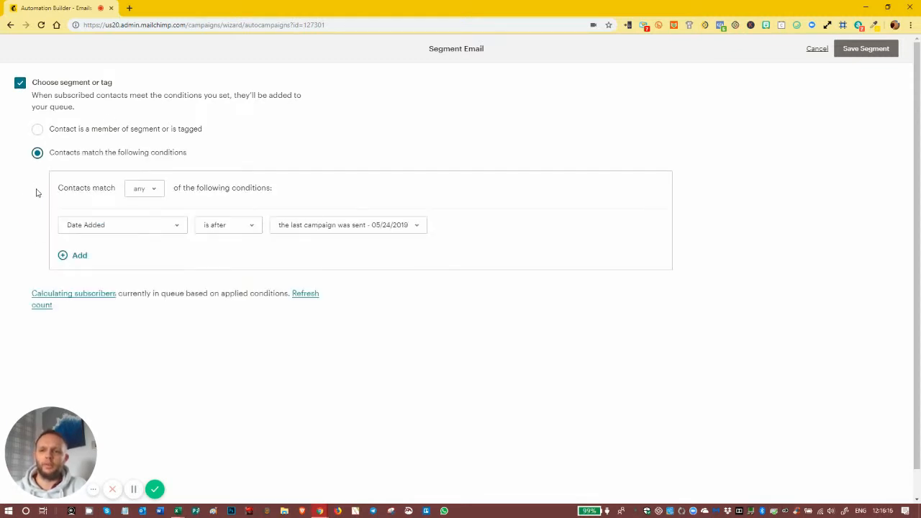
left_click(153, 228)
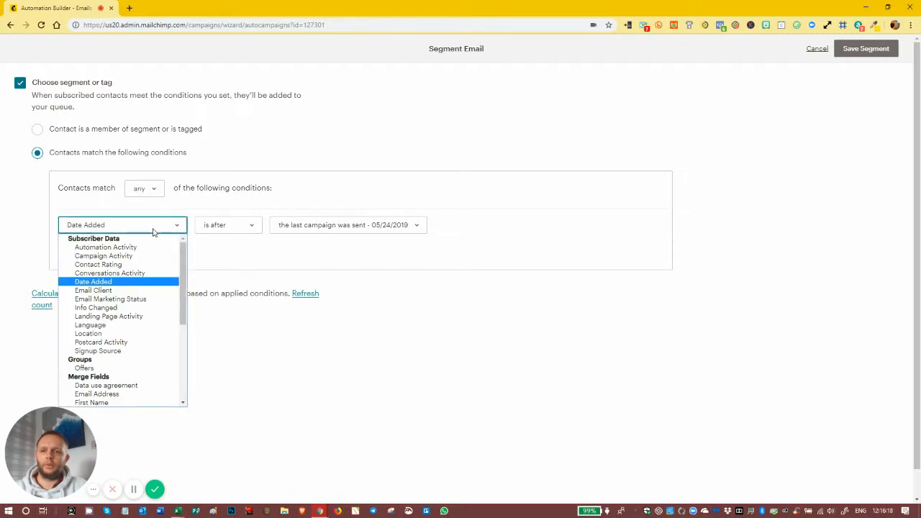
left_click(139, 316)
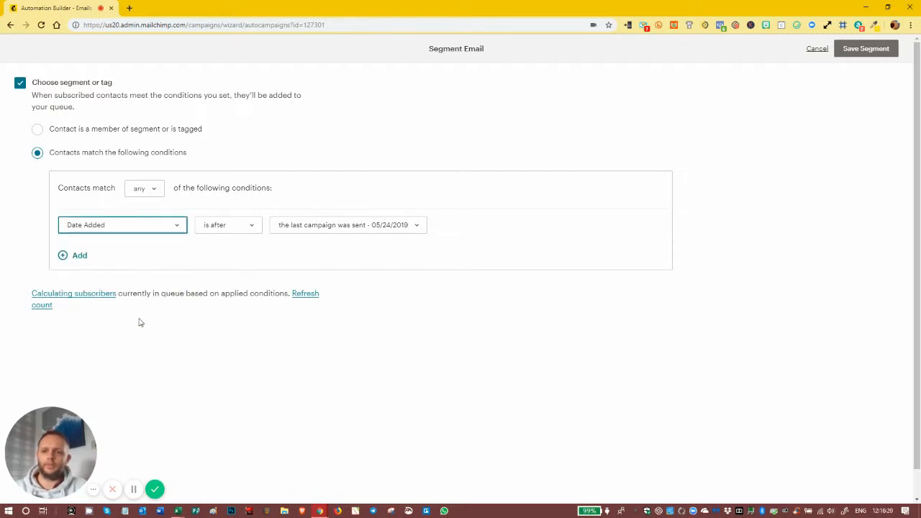
left_click(381, 232)
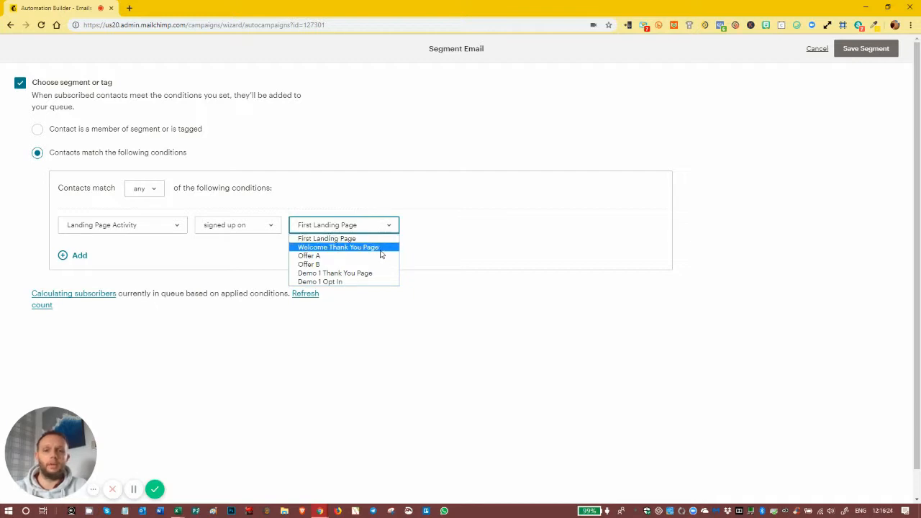
left_click(352, 281)
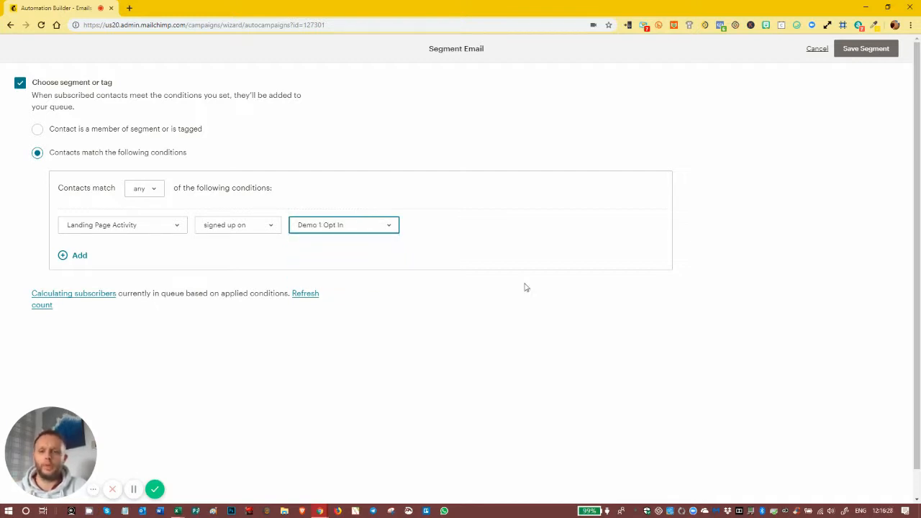
left_click(864, 49)
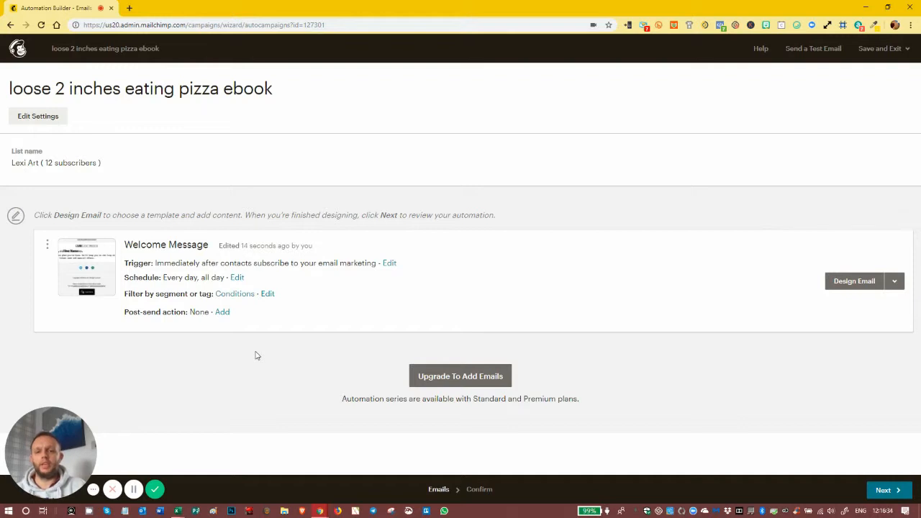
Add a post-sending list action that adds the Offer A tag
left_click(223, 312)
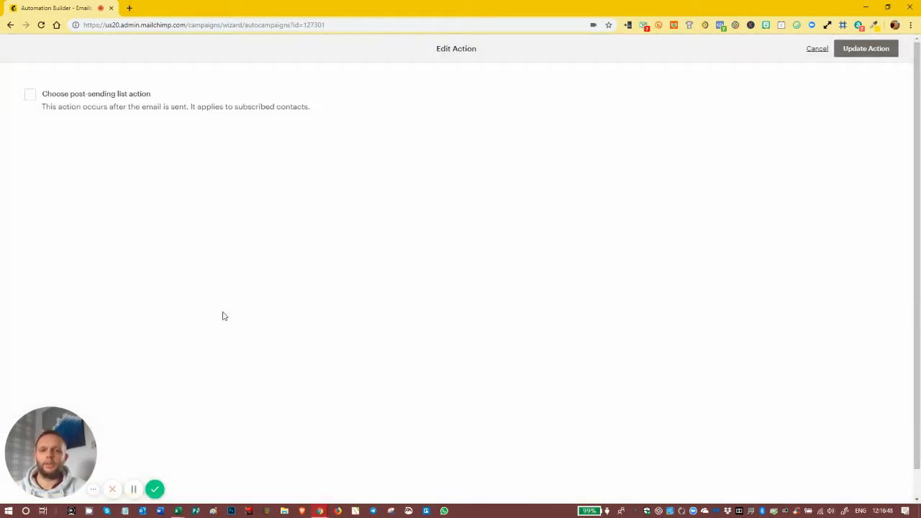
left_click(30, 97)
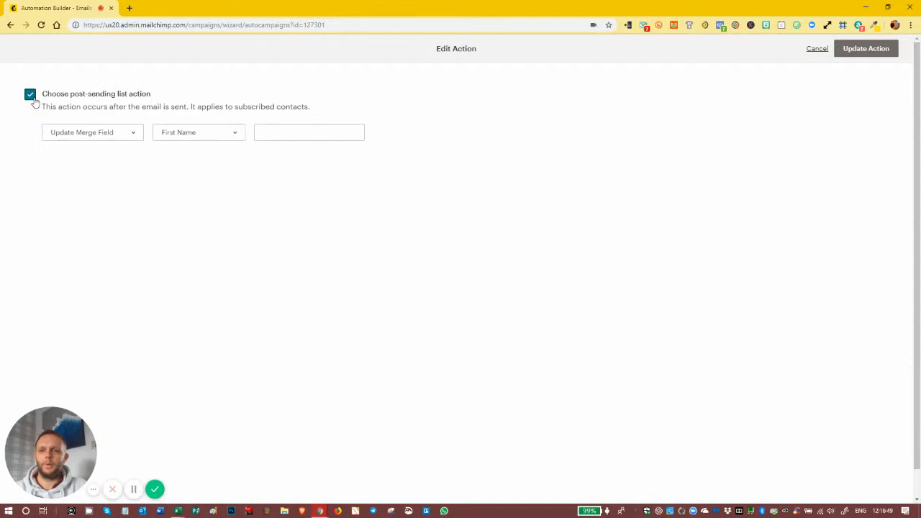
left_click(82, 136)
left_click(89, 190)
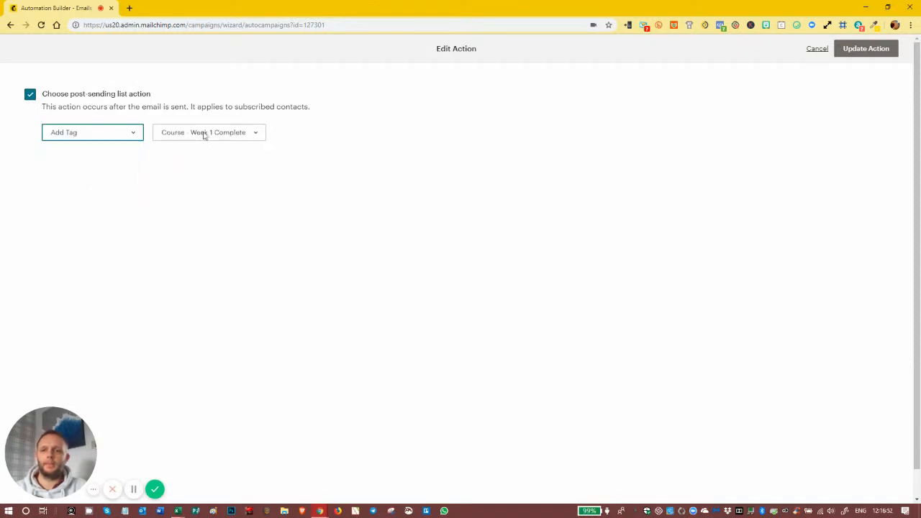
left_click(227, 138)
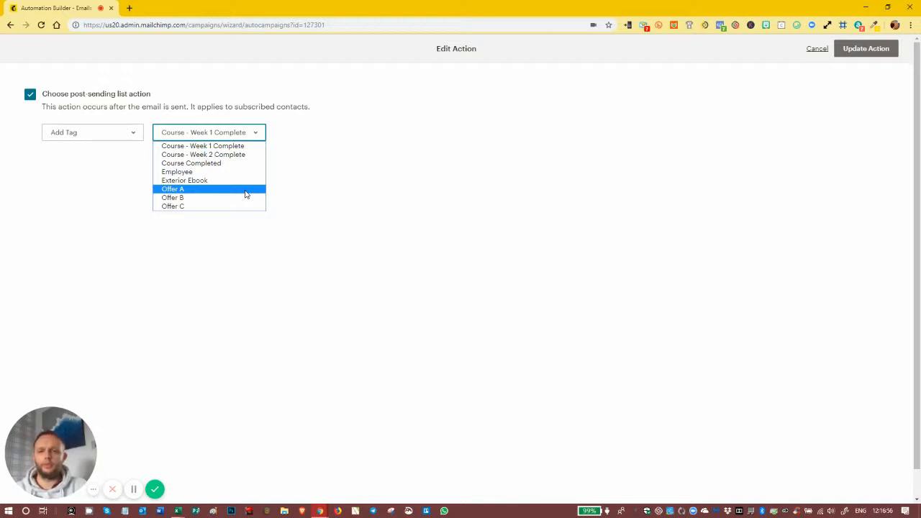
left_click(203, 191)
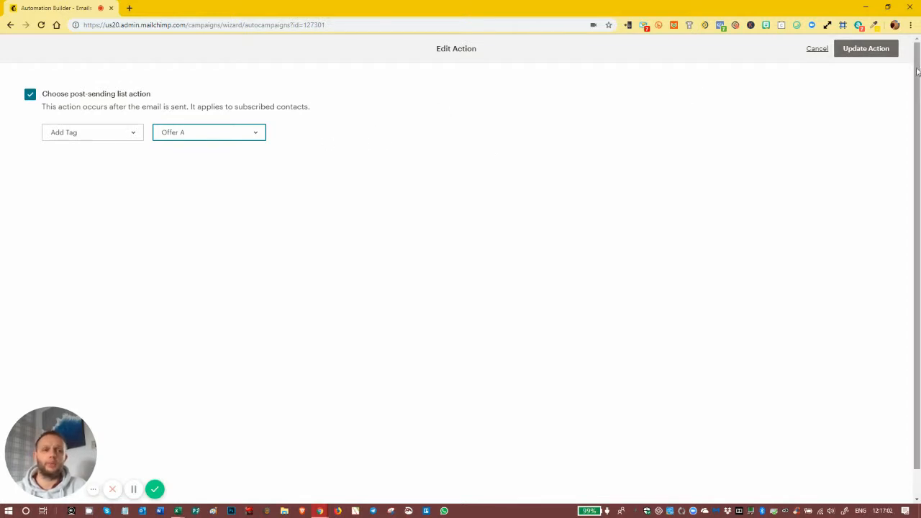
left_click(864, 50)
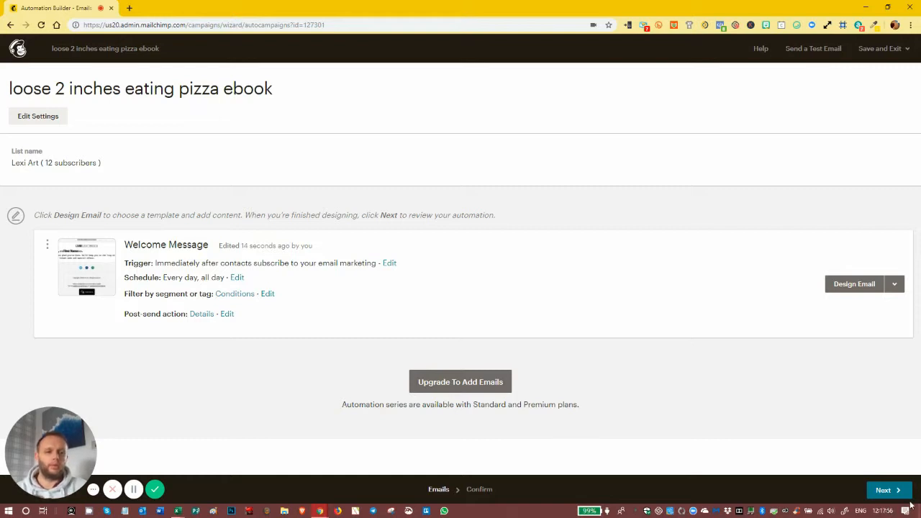
Review the workflow and confirm Start Sending for the Lexi Art automation
left_click(888, 490)
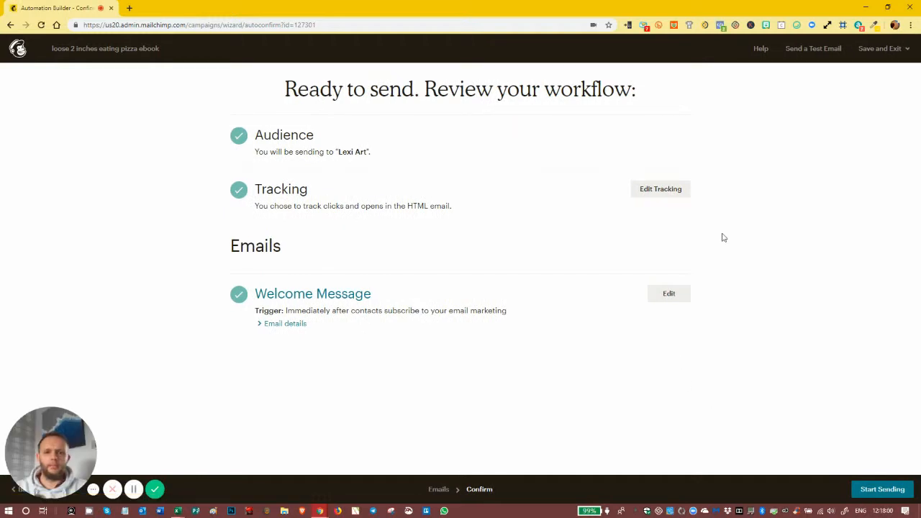
left_click(882, 489)
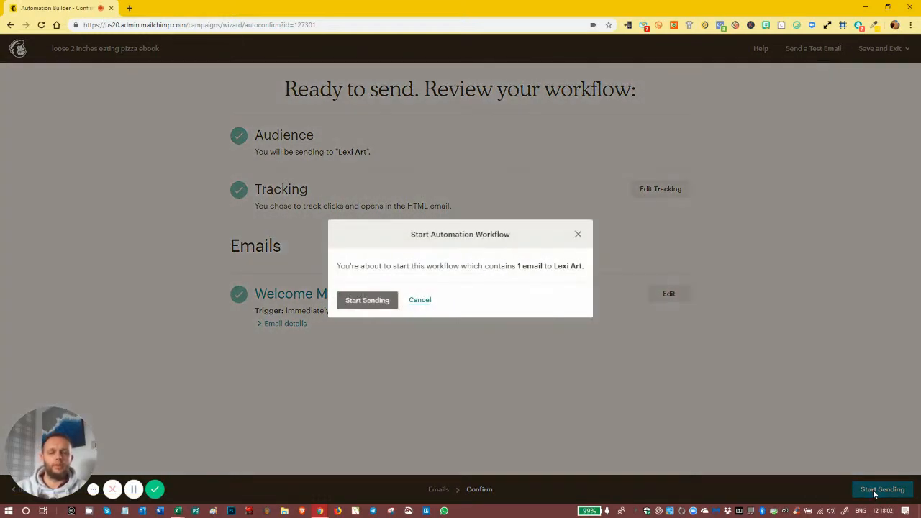
left_click(368, 302)
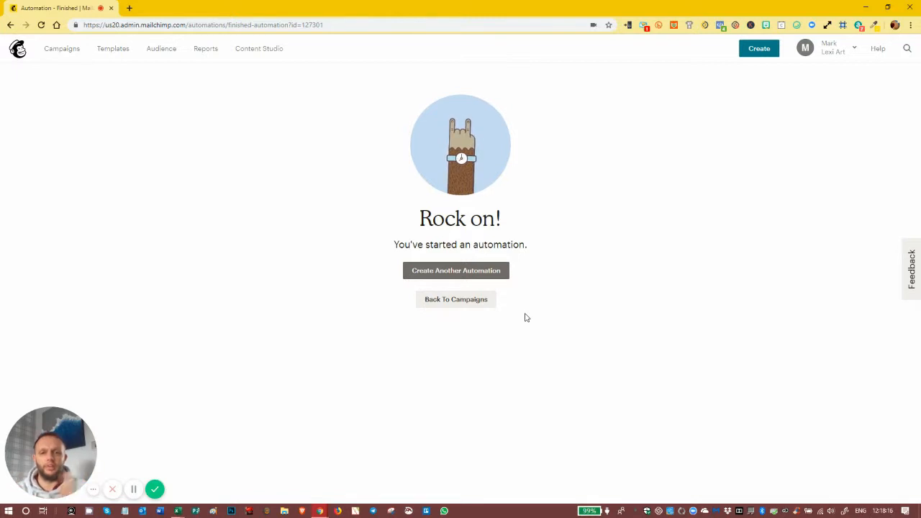
Edit the pizza ebook automation, pause the Welcome Message, and open its email settings
left_click(465, 306)
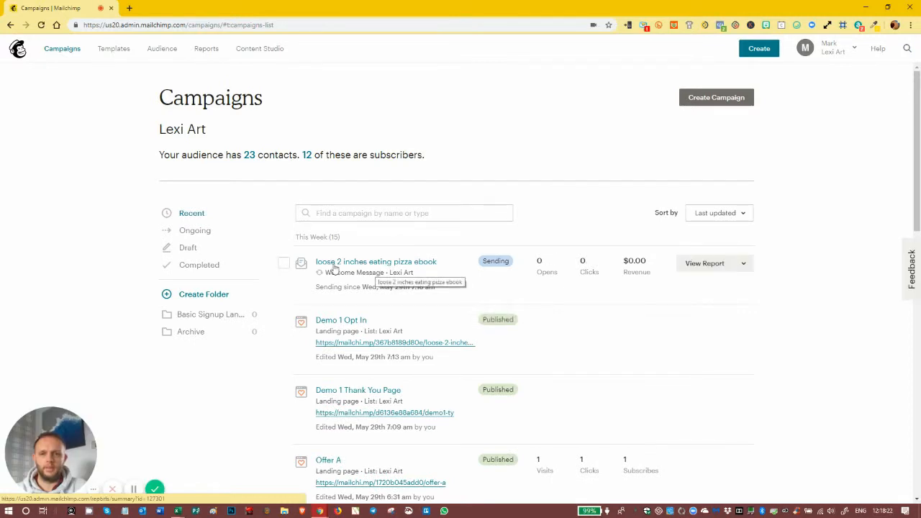
left_click(744, 263)
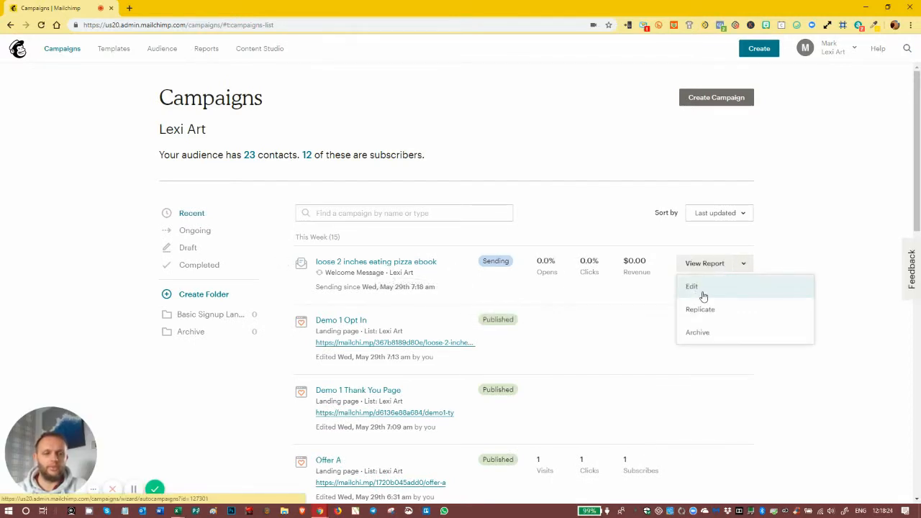
left_click(692, 290)
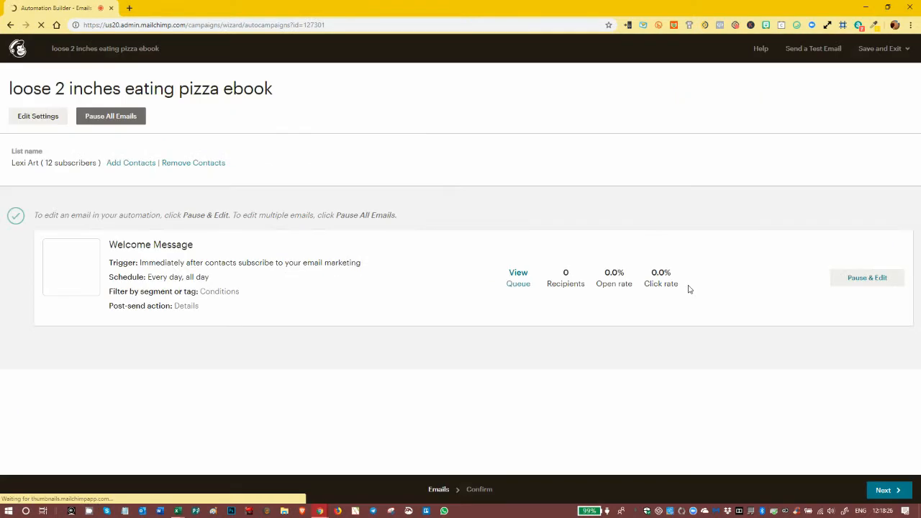
left_click(859, 290)
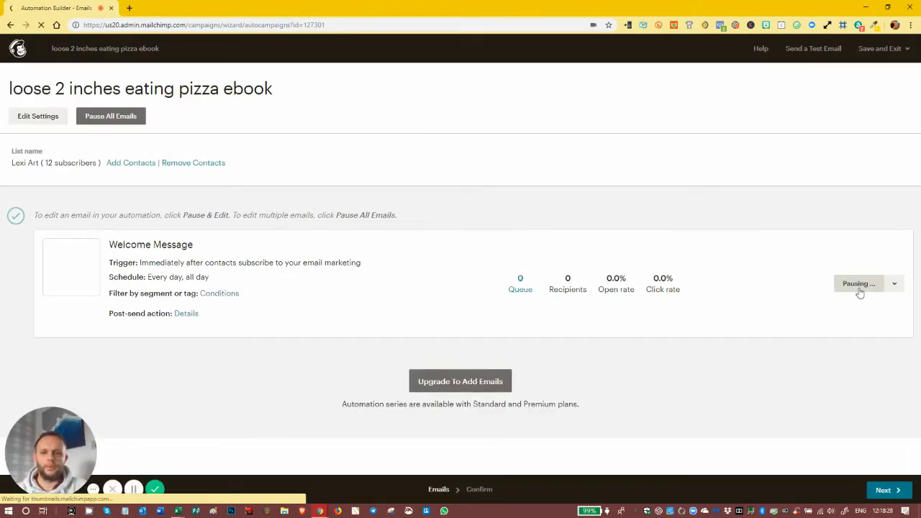
left_click(859, 292)
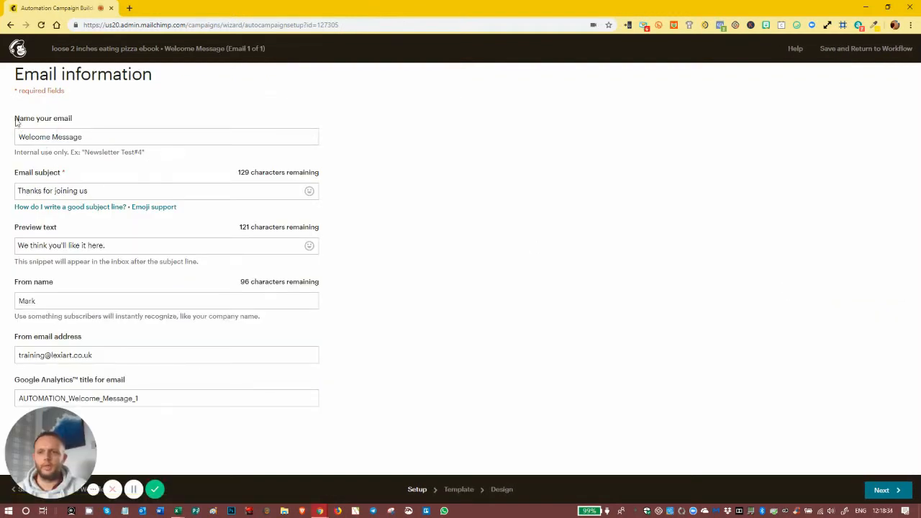
Rename the email 'Loose 1 2 inches eating Pizza' and set a *|FNAME|* ebook subject line
left_click_drag(93, 136, 2, 137)
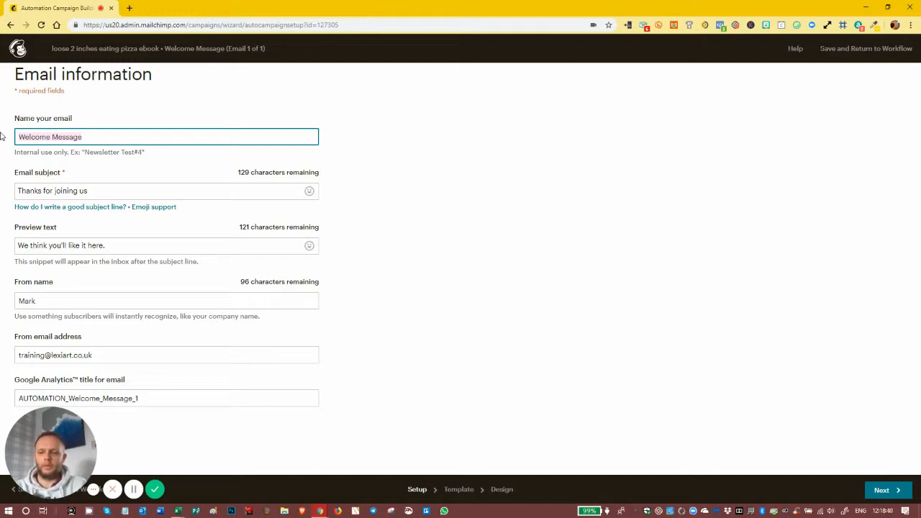
type("Loose 1")
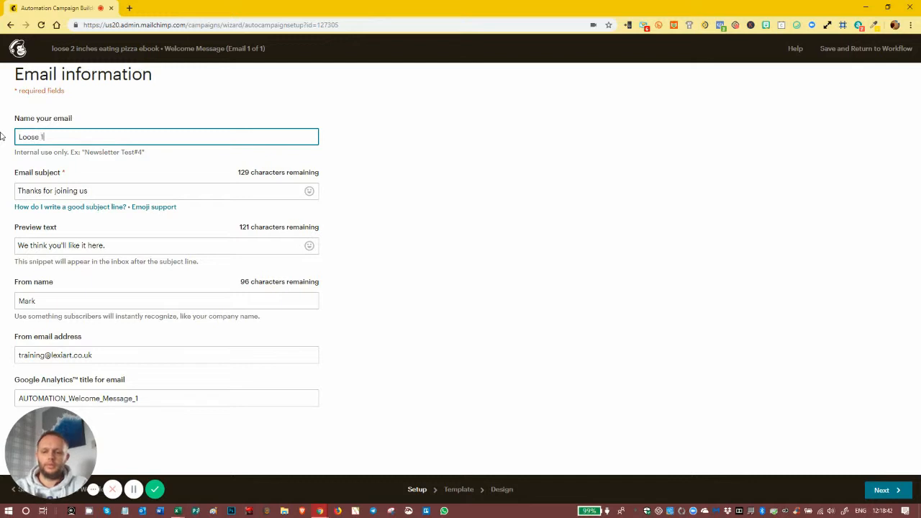
key("BackSpace")
type("2 inc")
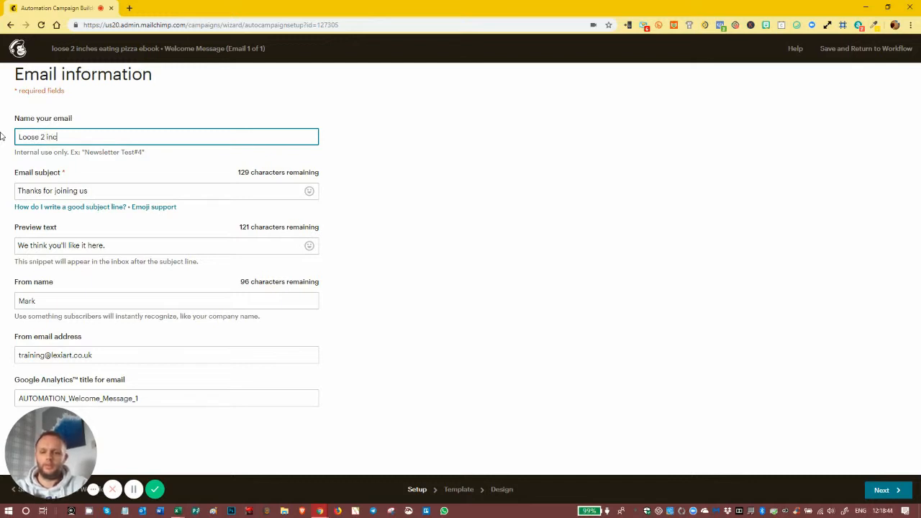
type("hes eating ")
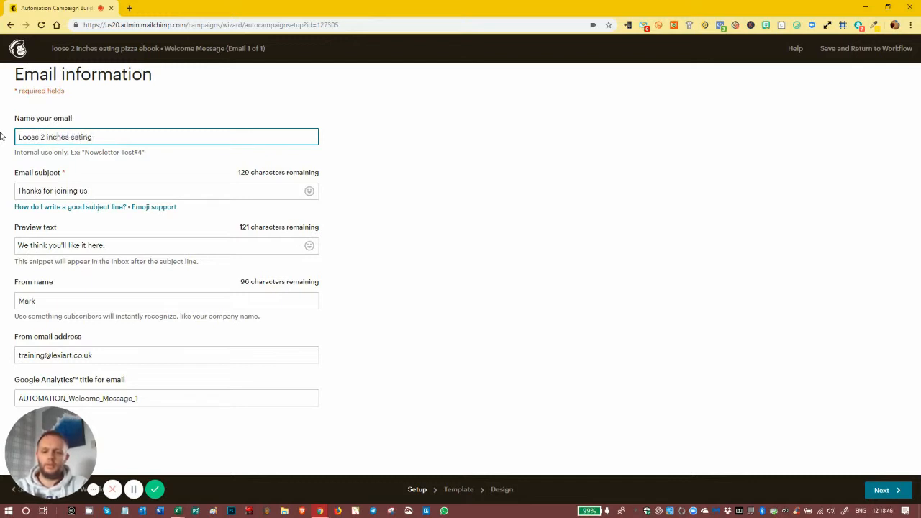
type("Pizza")
key("Tab")
key("Delete")
key("Delete")
key("Delete")
key("Delete")
key("Delete")
key("Delete")
key("Delete")
key("Delete")
key("Delete")
key("Delete")
key("Delete")
key("Delete")
key("Delete")
key("Delete")
key("Delete")
key("Delete")
key("Delete")
key("Delete")
key("Delete")
key("Delete")
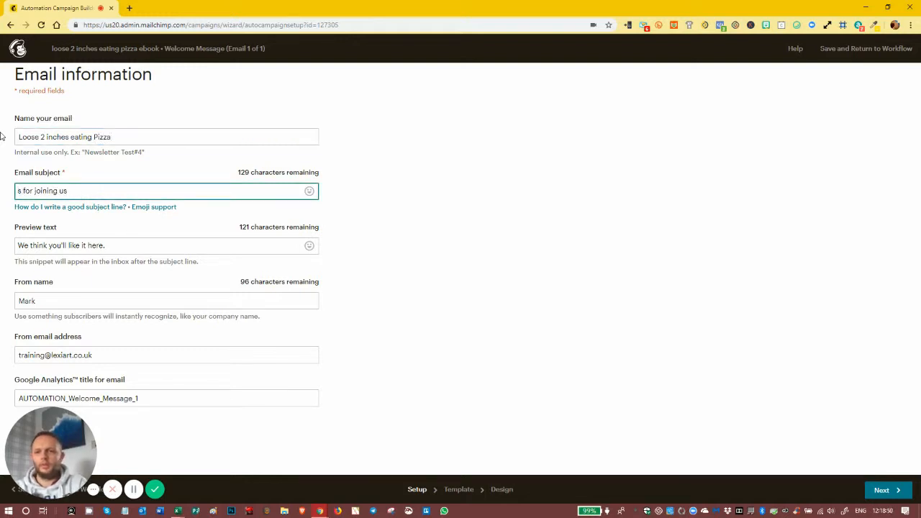
type("Hey")
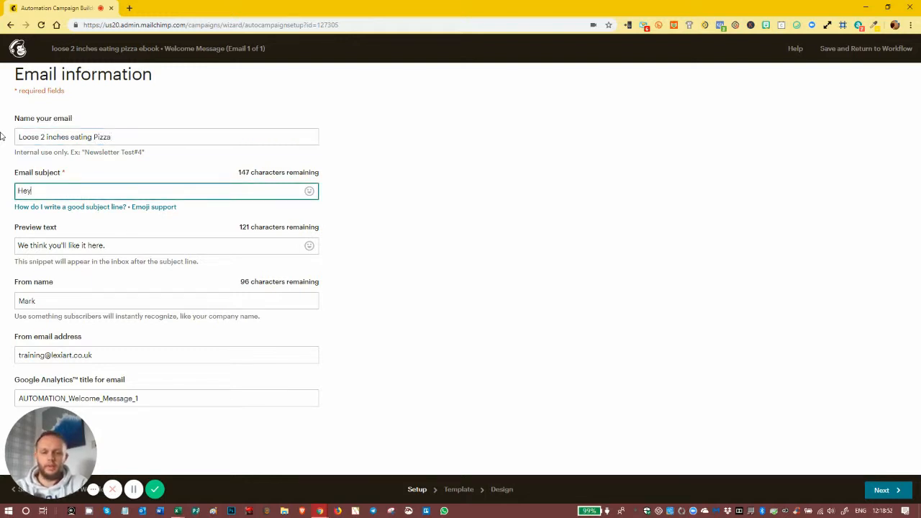
type(" *|FNAM")
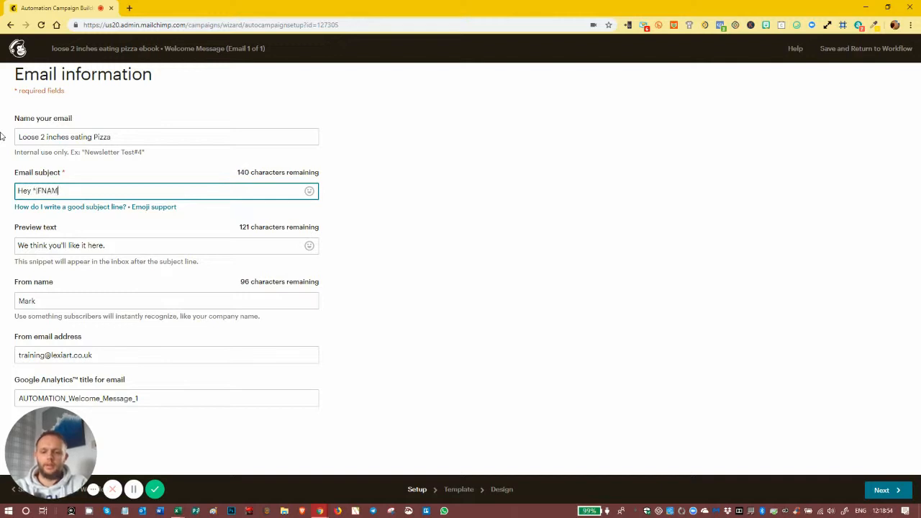
type("E|* here's")
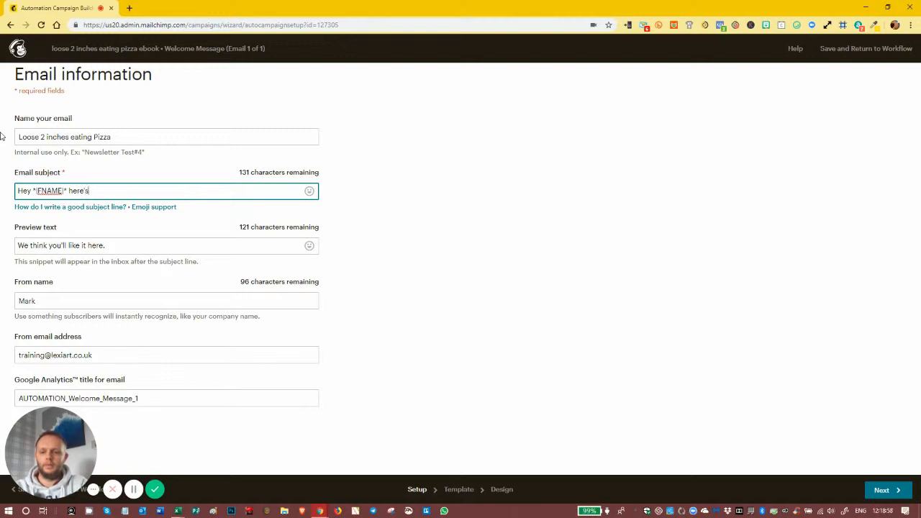
type(" you eb")
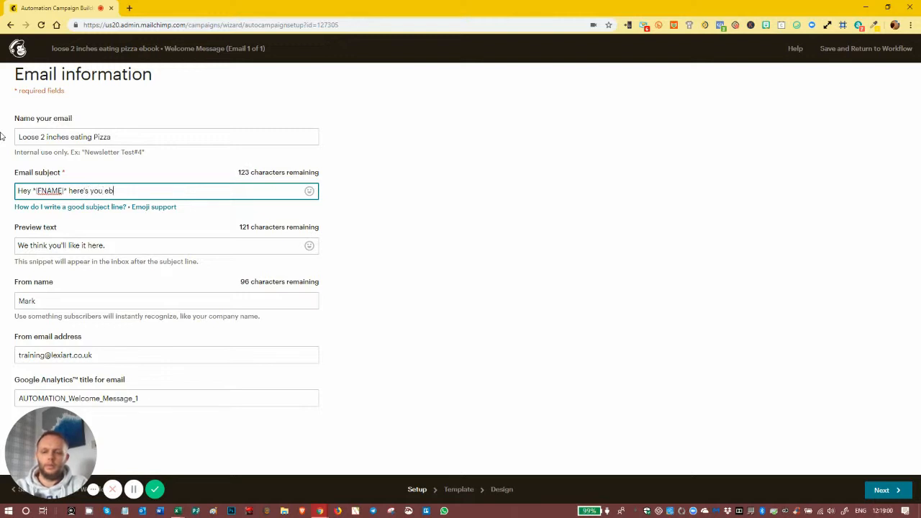
type("ook to loose 2 inc")
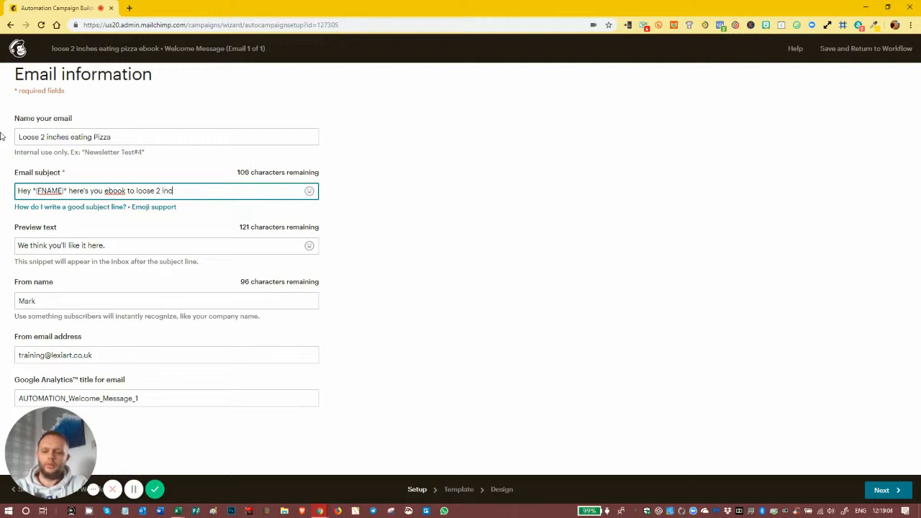
type("hes eati")
type("ng pizza")
Set preview text 'Injoy Pizza, Get Fit, Loose Inches with this method....', check the sender, and continue
key("Tab")
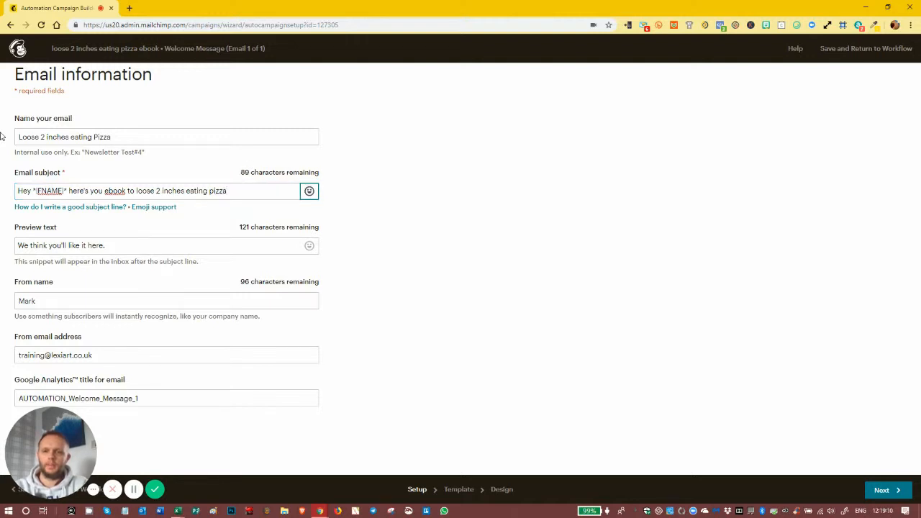
key("Tab")
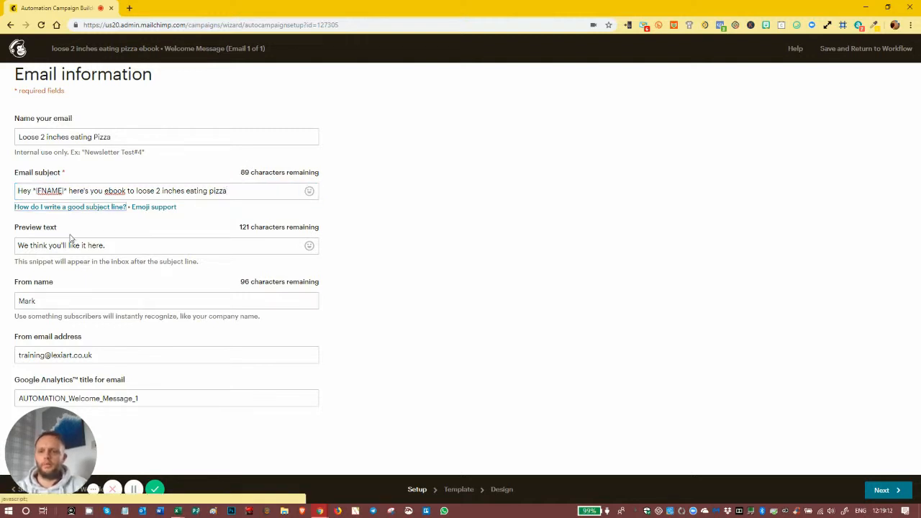
left_click(122, 250)
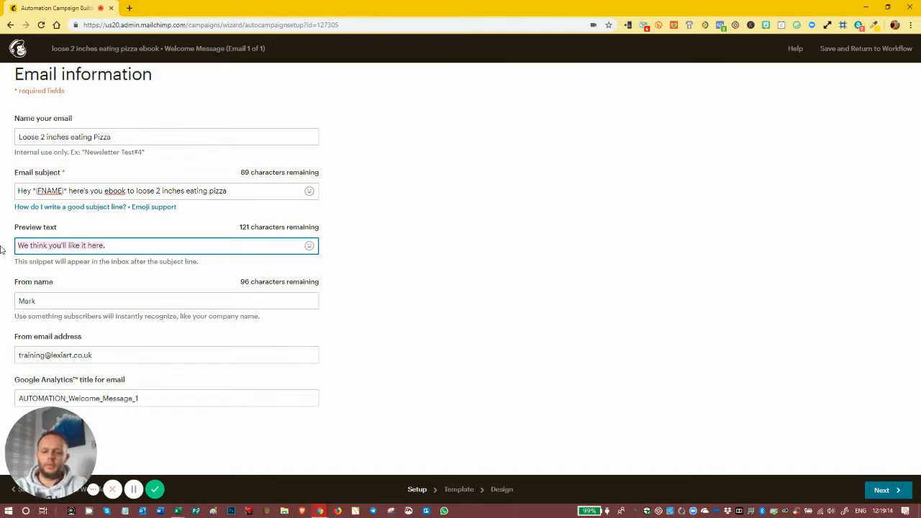
type("I")
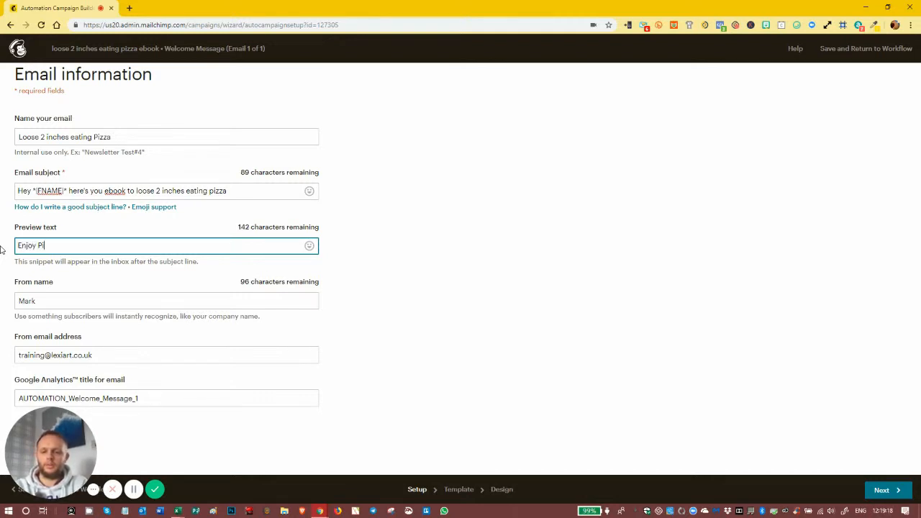
type("njoy Pizza, Get")
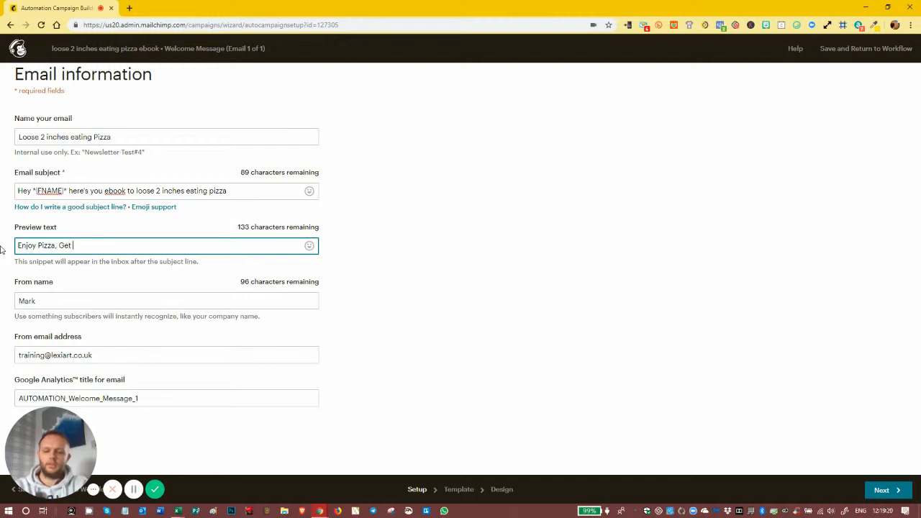
type(" Fit, Lo")
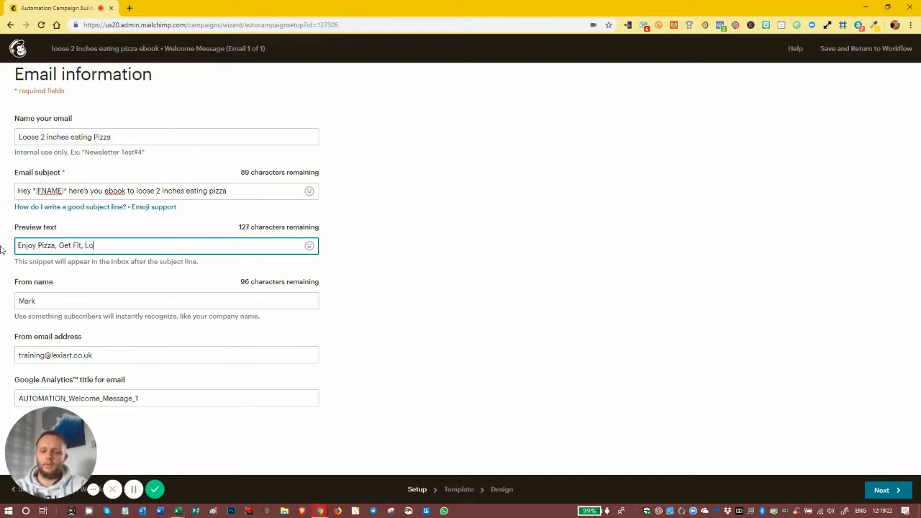
type("ose Inches with this method....")
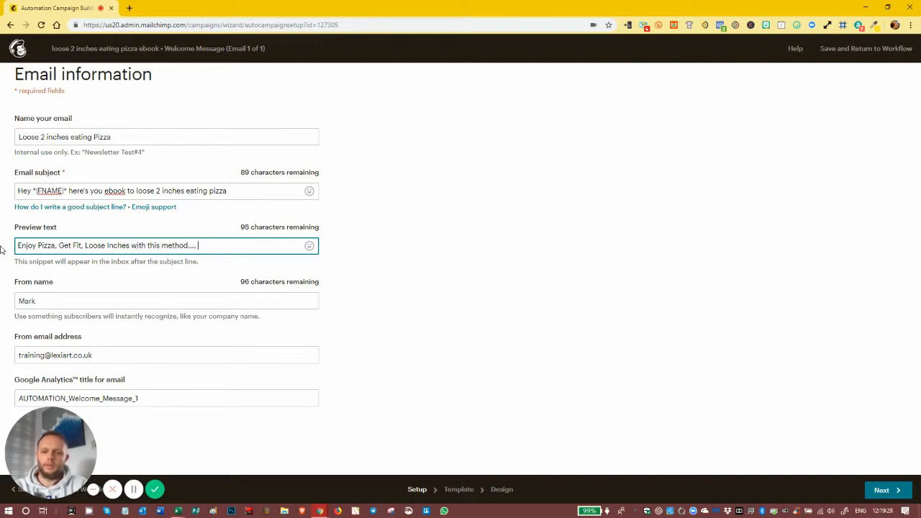
type(" clah blah blah")
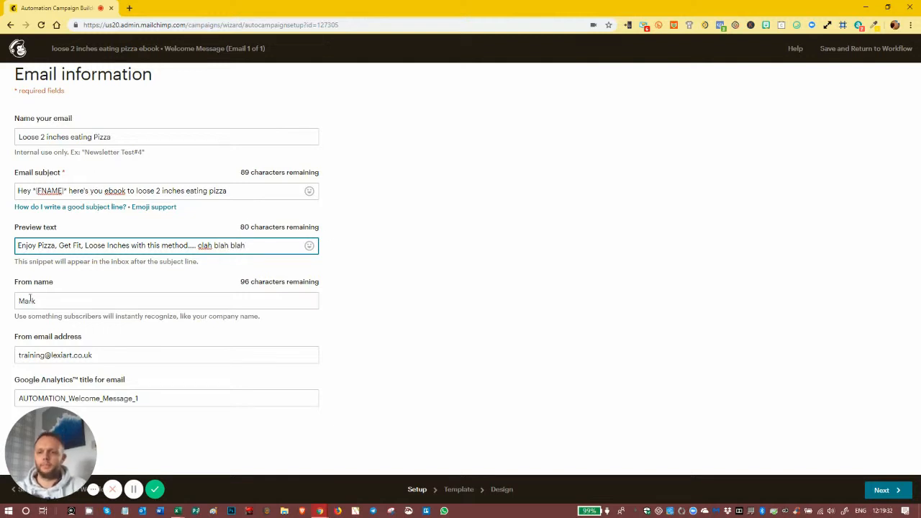
left_click(42, 305)
left_click(340, 310)
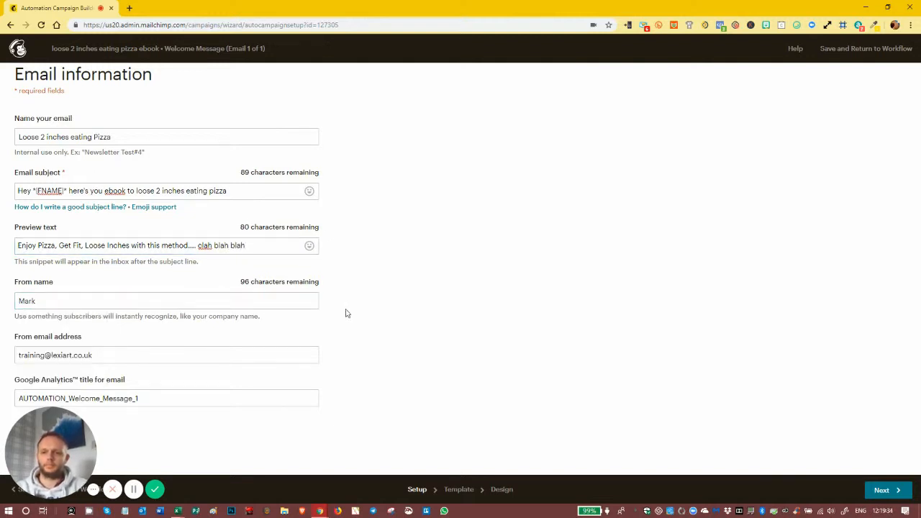
left_click(886, 490)
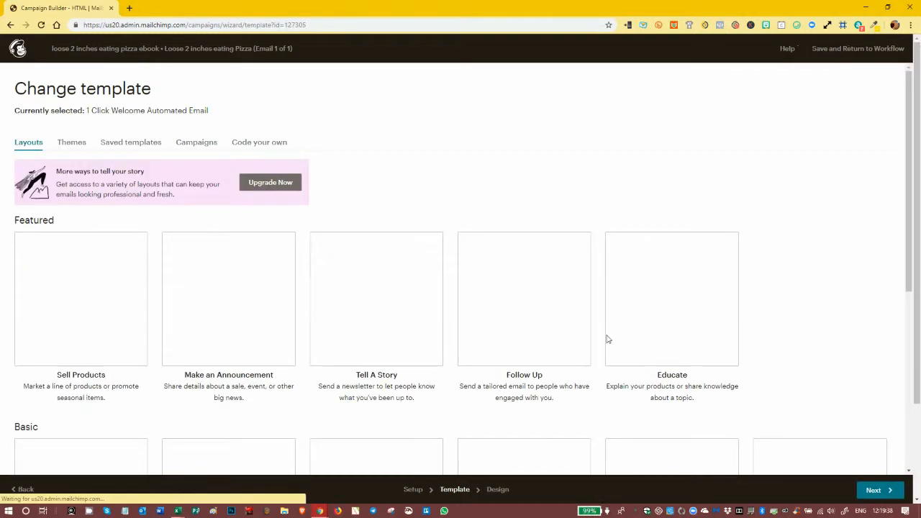
Switch the email to the saved 'New Default Template for 2019' and confirm the change
left_click(122, 144)
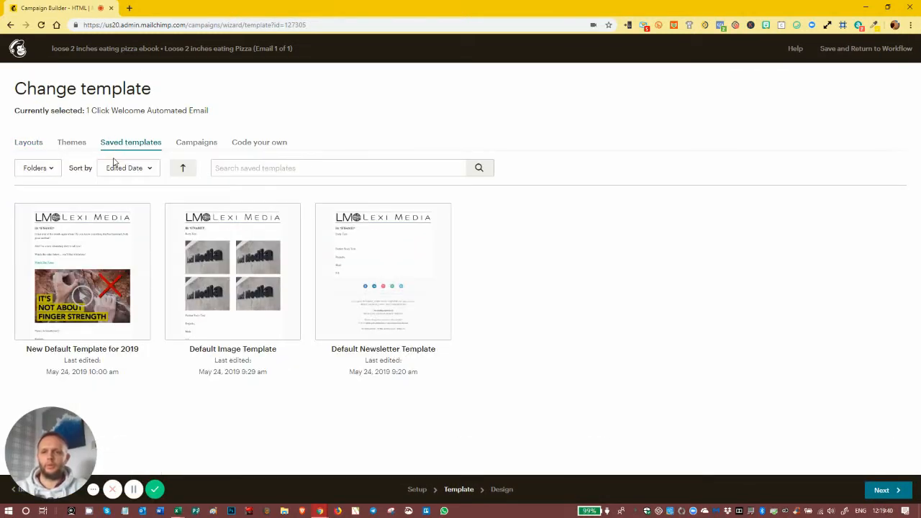
left_click(90, 256)
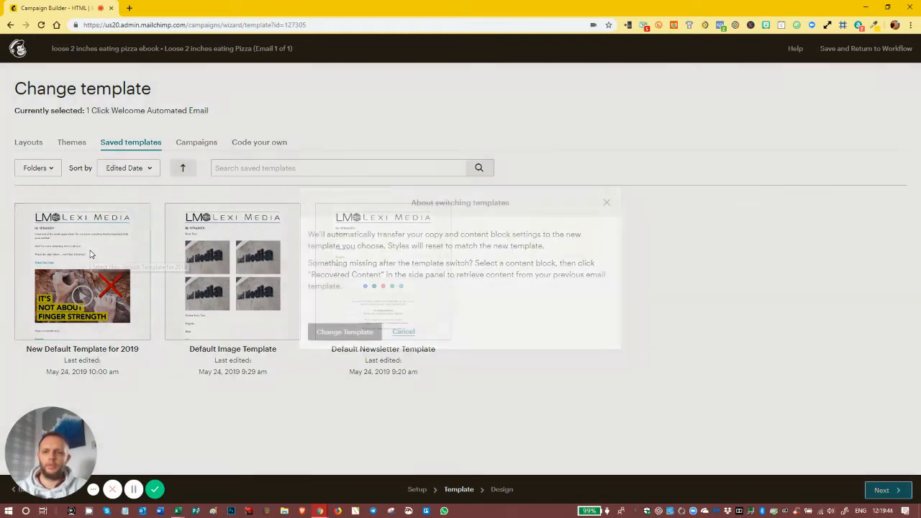
left_click(359, 332)
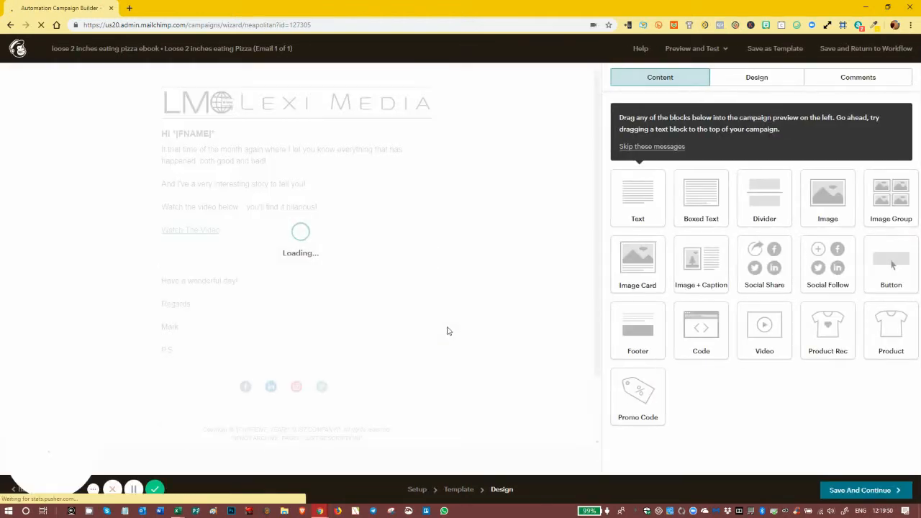
Delete the video block and the sign-off text block from the email
left_click(428, 296)
left_click(337, 310)
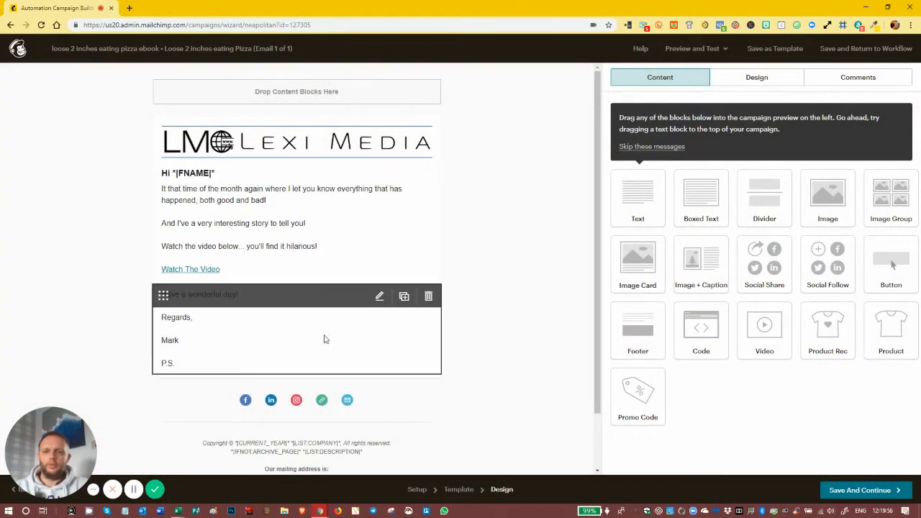
left_click(428, 295)
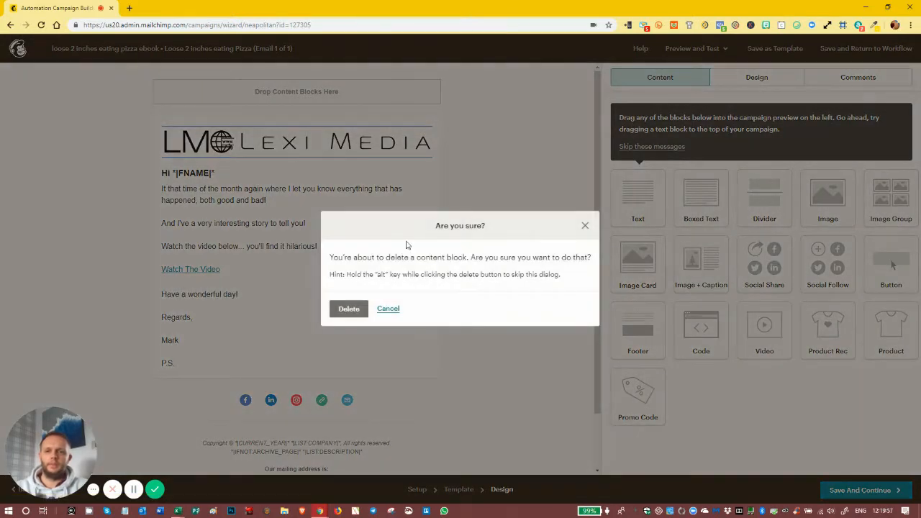
left_click(350, 306)
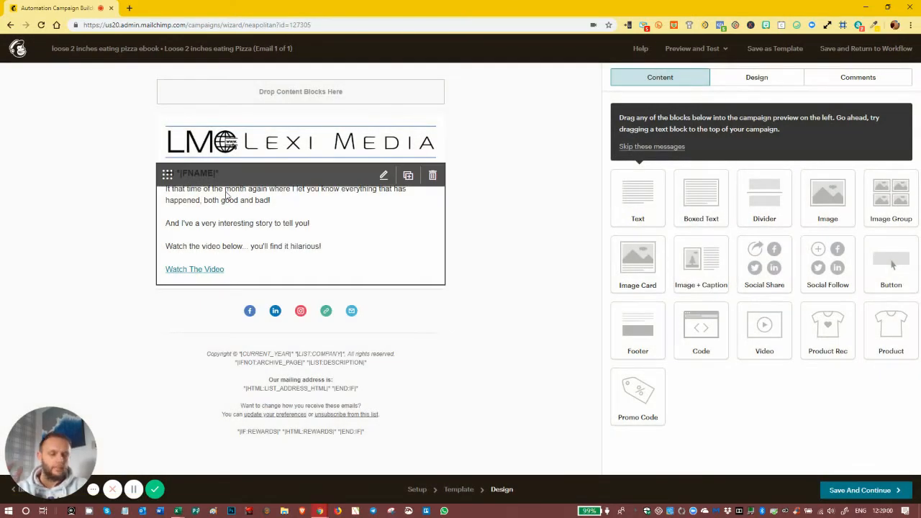
Replace the 'Watch The Video' text with 'Download your ebook HERE'
left_click(227, 194)
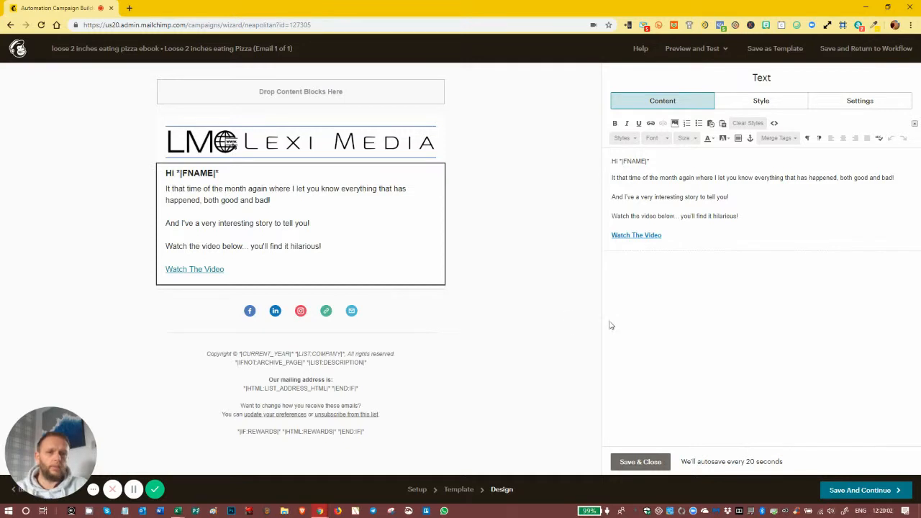
left_click_drag(671, 238, 605, 238)
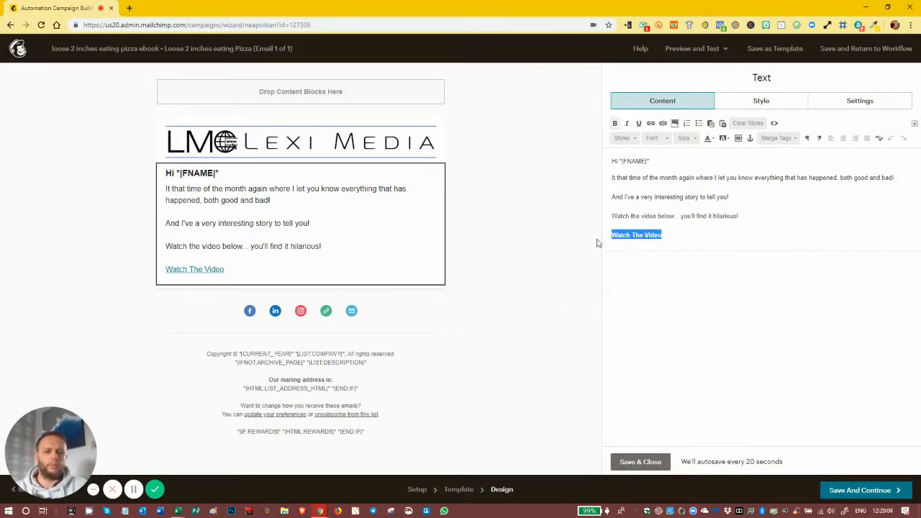
key("BackSpace")
type("Download your")
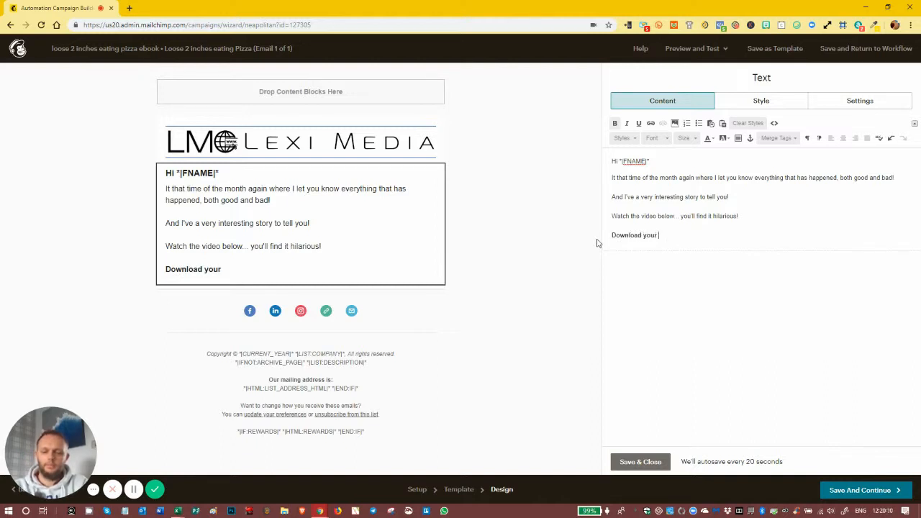
type("ebook HERE")
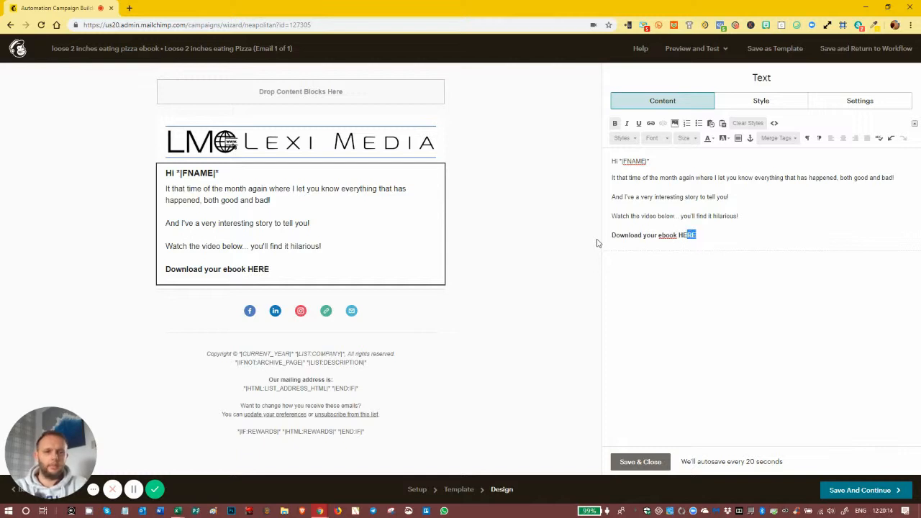
left_click(650, 123)
Set the link type to File and upload 'DEMO PDF FOR MAILCHIMP TRAINING.pdf' from the DEMO folder
left_click(410, 247)
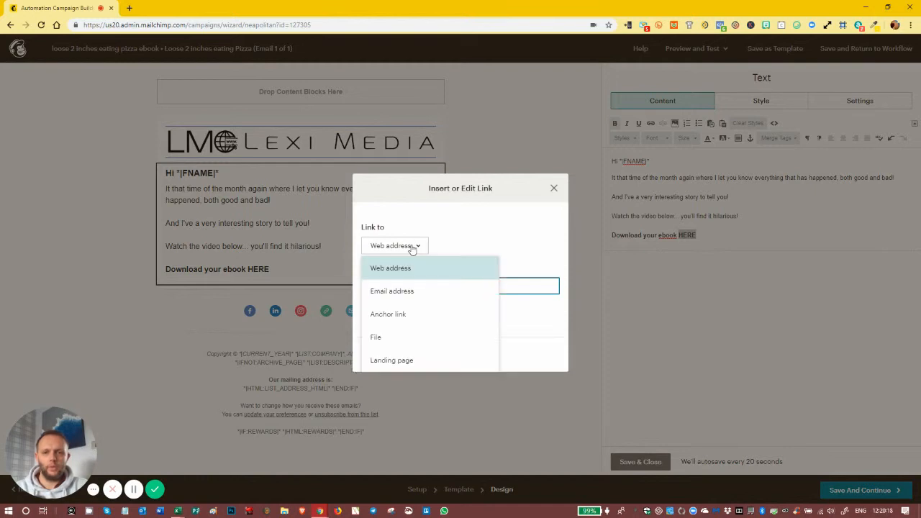
left_click(376, 339)
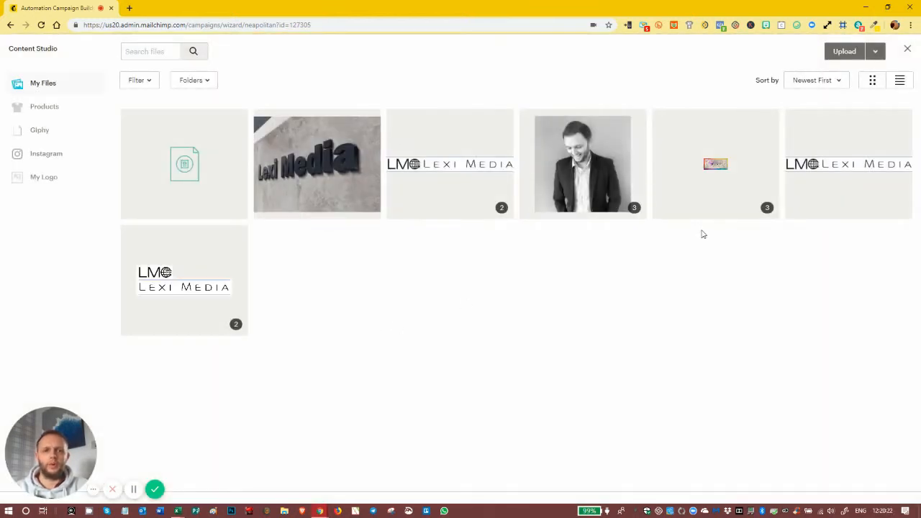
left_click(841, 56)
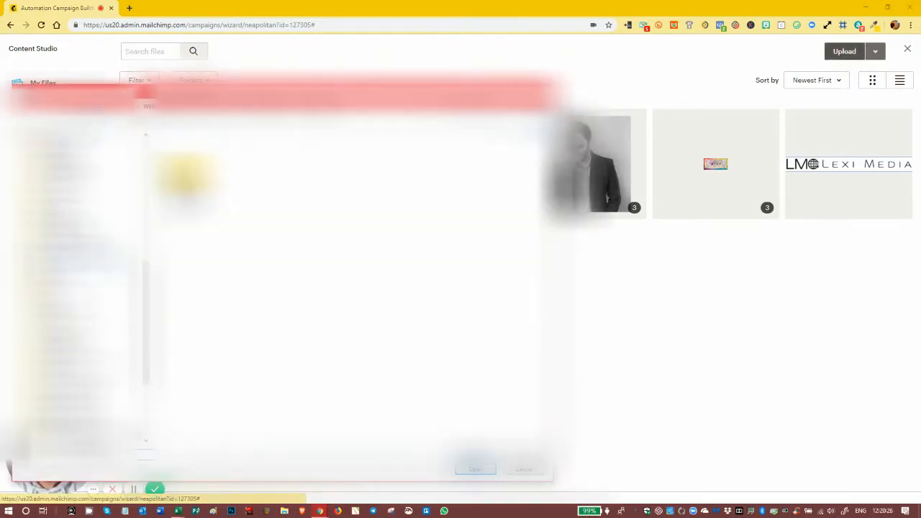
left_click_drag(147, 304, 146, 177)
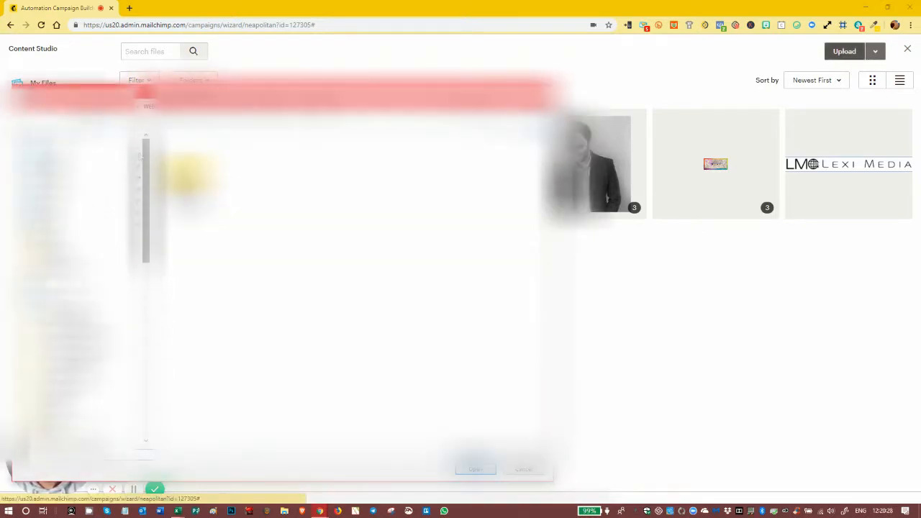
left_click(54, 156)
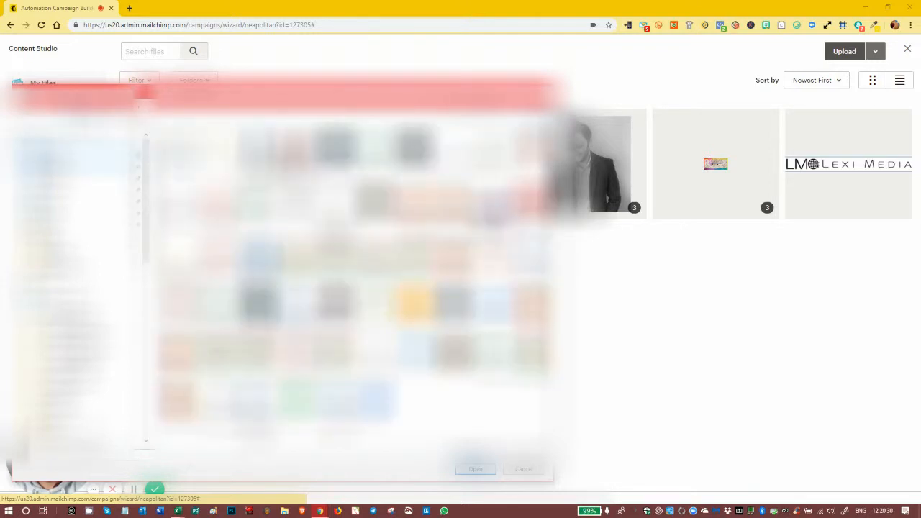
double_click(178, 150)
double_click(193, 152)
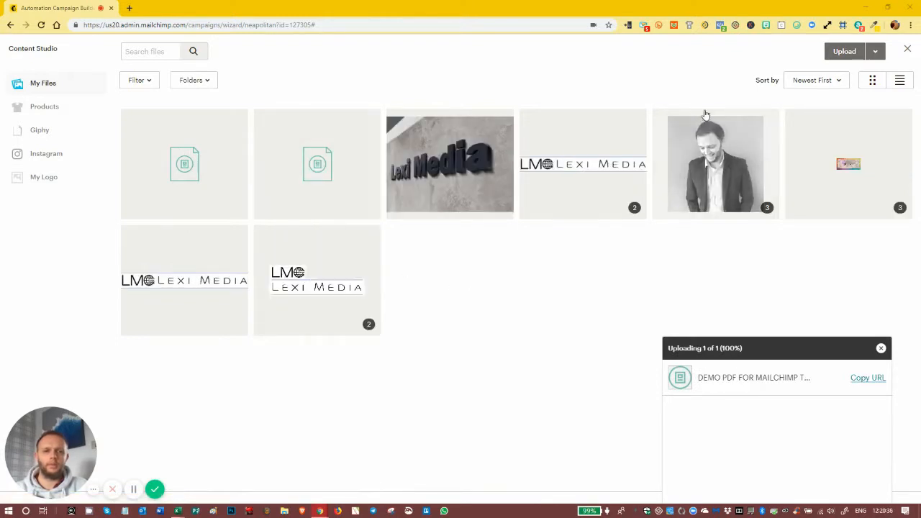
Select the uploaded PDF and insert it as the link for HERE
left_click(173, 173)
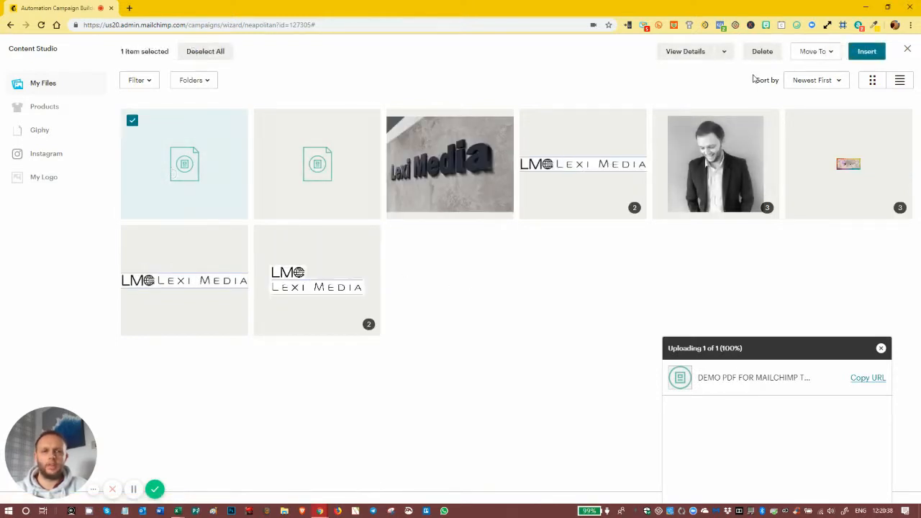
left_click(901, 80)
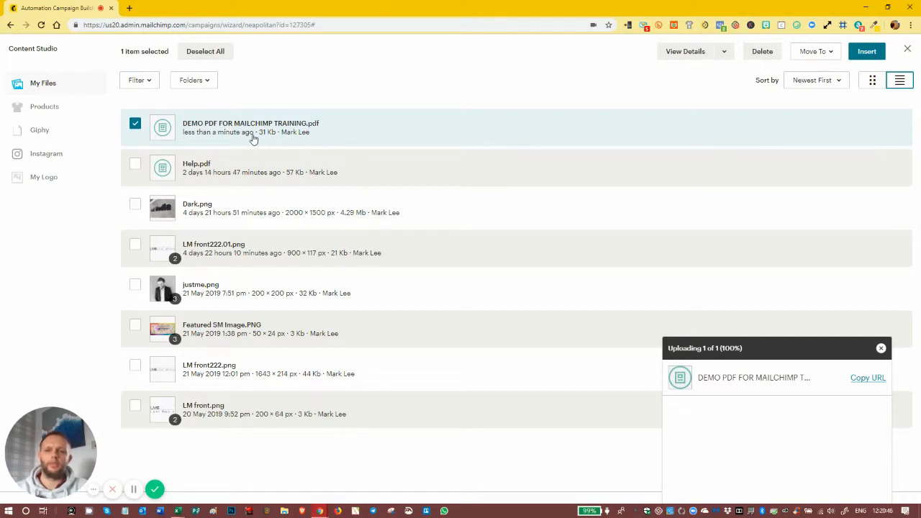
left_click(867, 51)
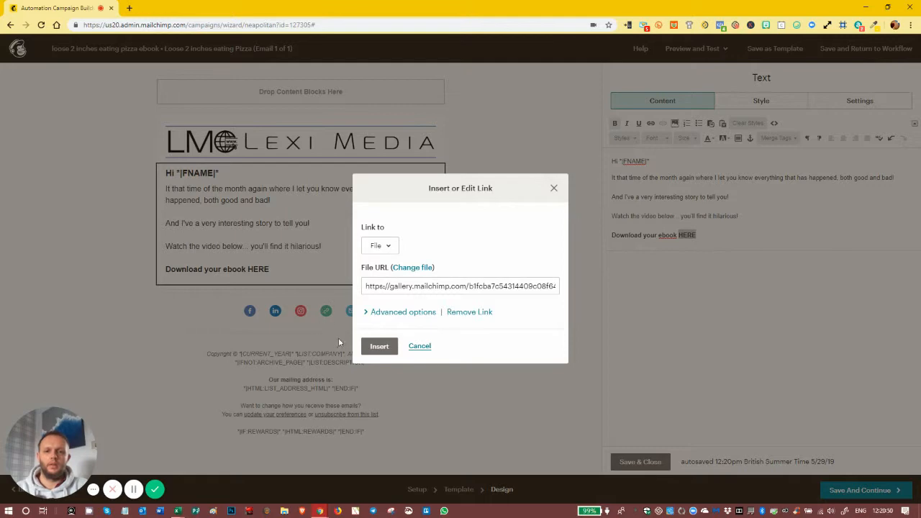
left_click(378, 346)
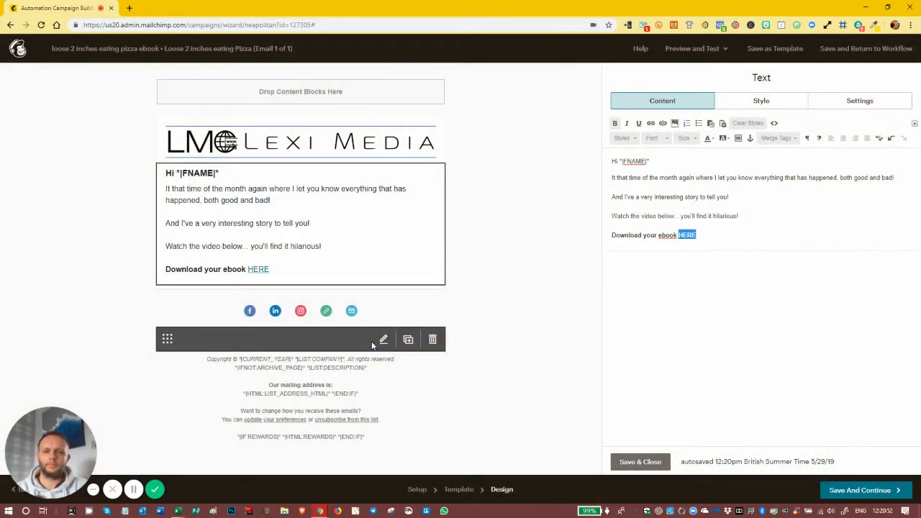
Save the text block and email, then resume sending the pizza ebook automation
left_click(640, 462)
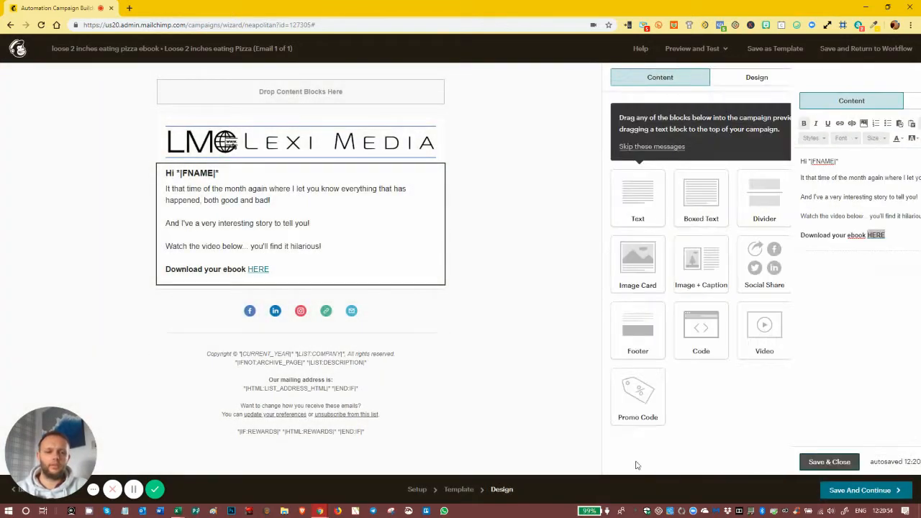
left_click(860, 492)
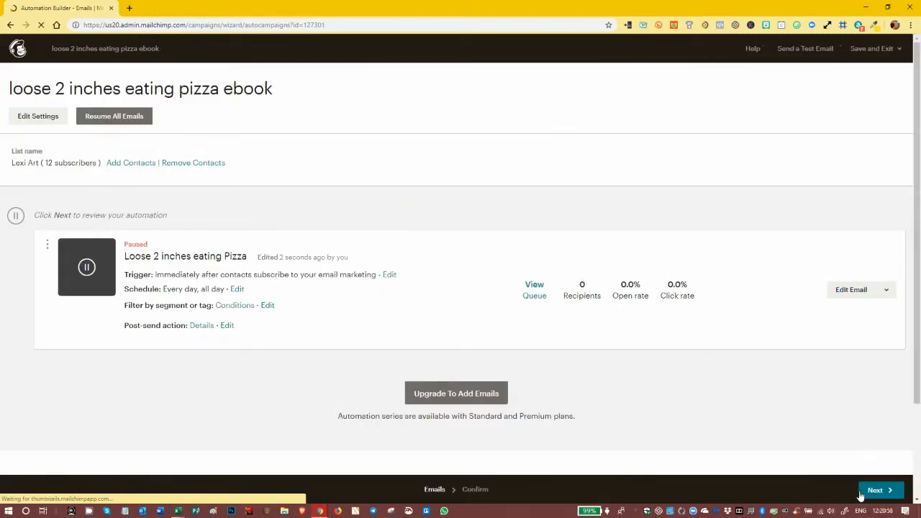
left_click(885, 488)
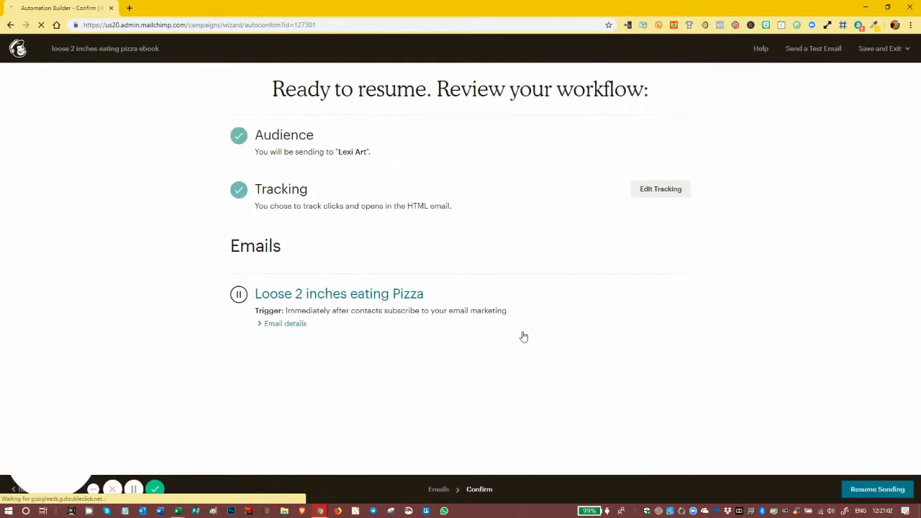
left_click(871, 488)
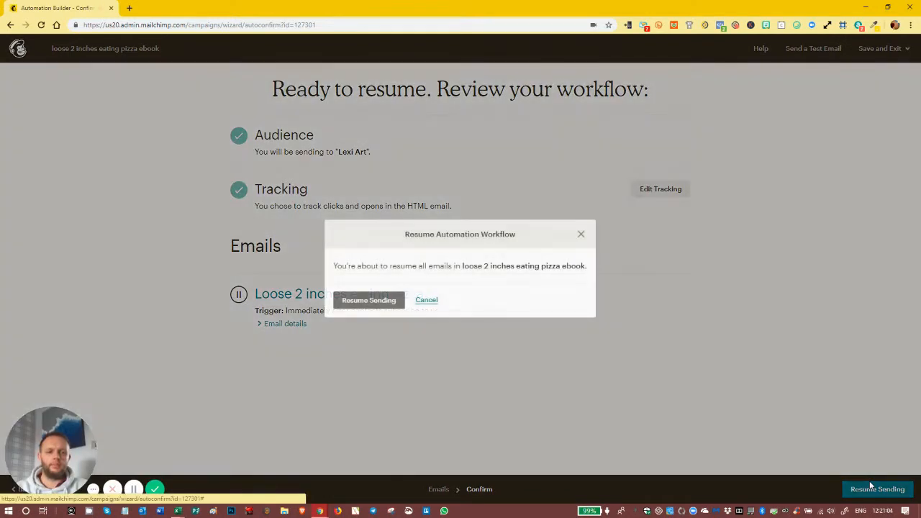
left_click(370, 301)
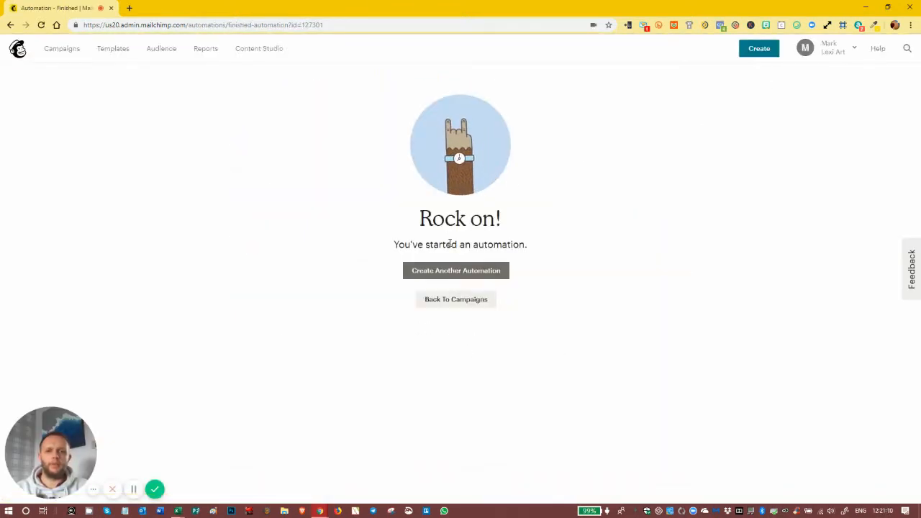
left_click(61, 50)
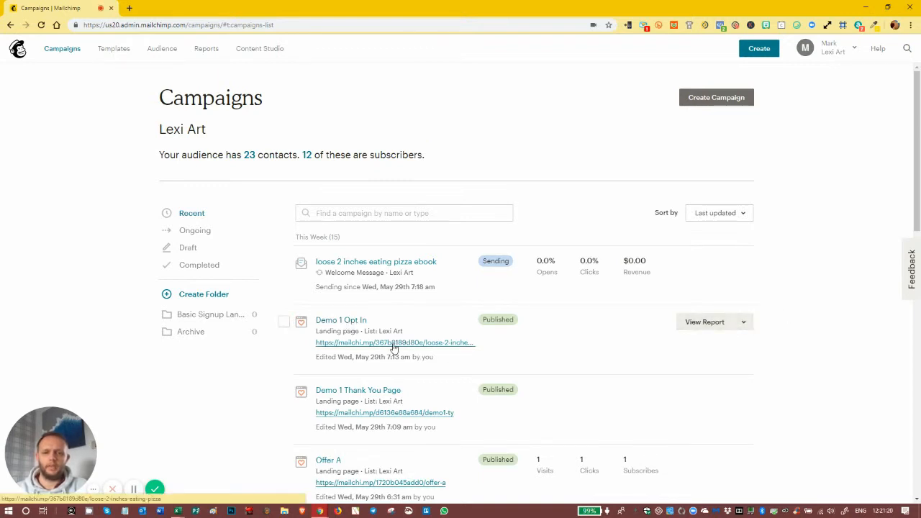
Sign up on the Demo 1 Opt In page with a test e-mail and first name, accepting the data terms
left_click(457, 351)
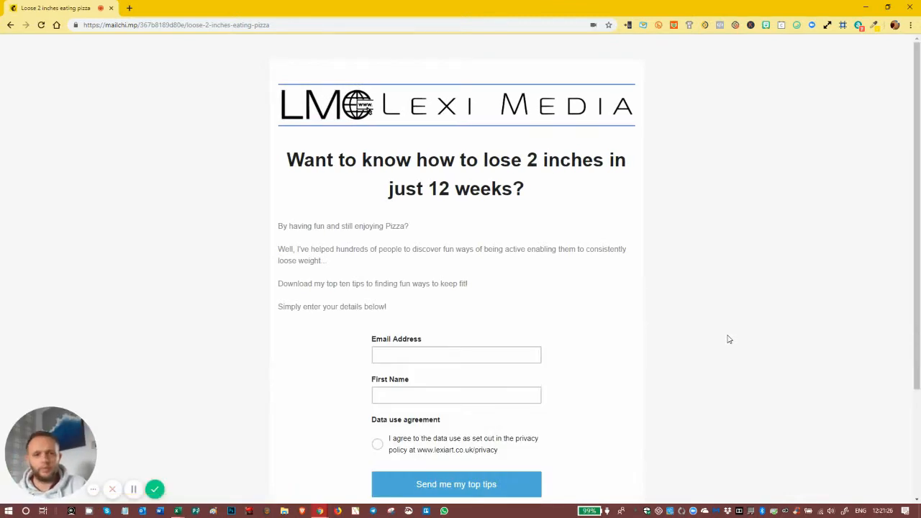
left_click(134, 483)
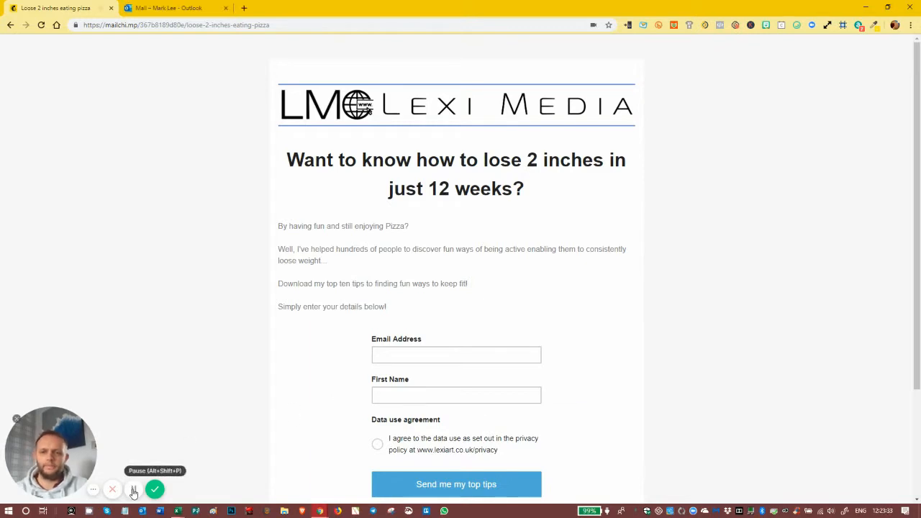
left_click(407, 394)
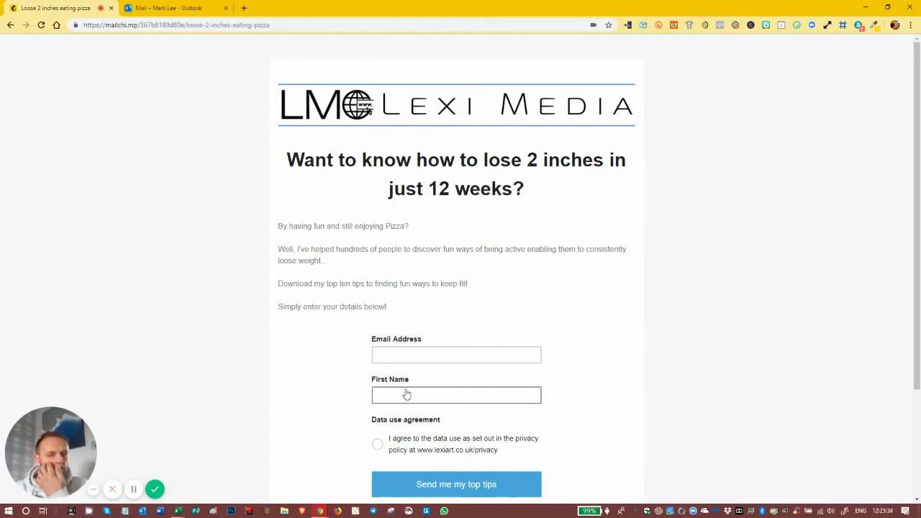
left_click(403, 358)
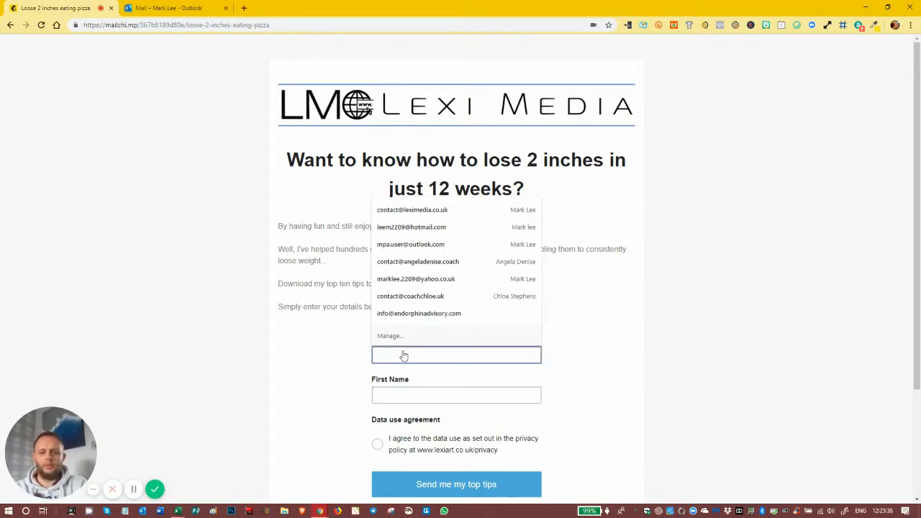
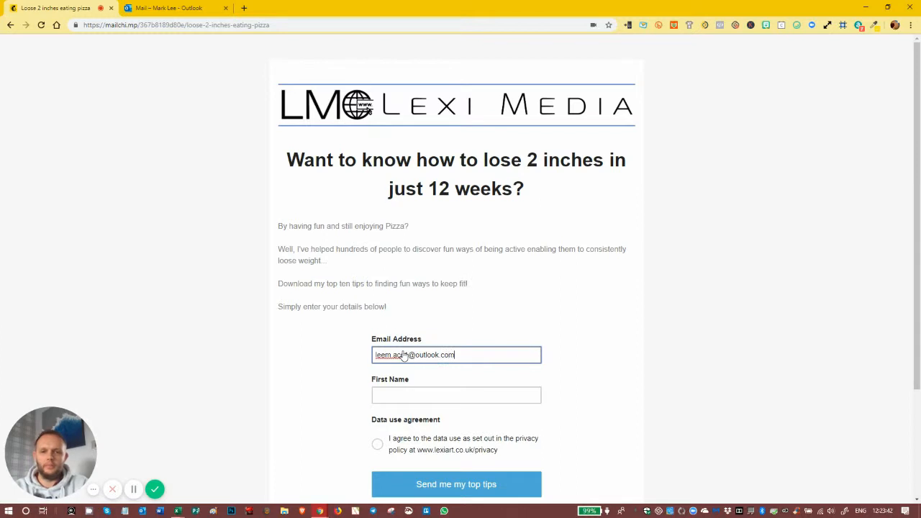
key("Tab")
type("Mark")
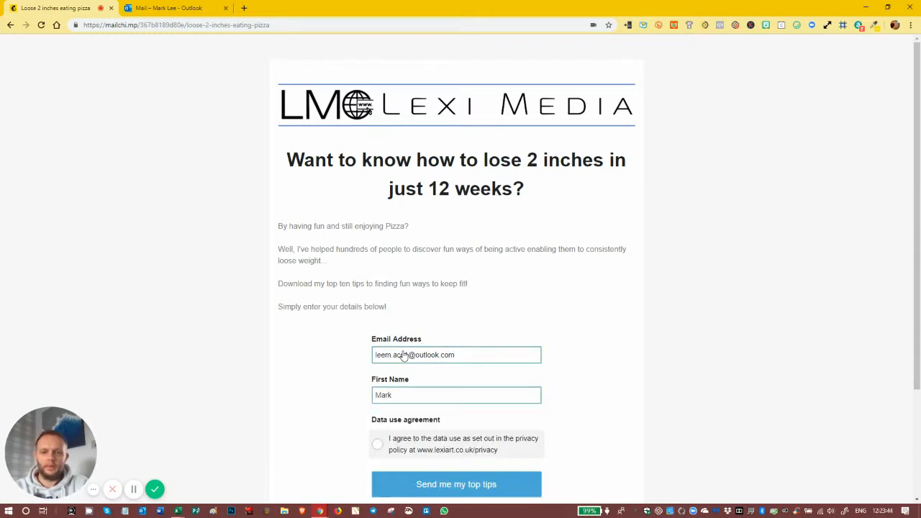
left_click(377, 444)
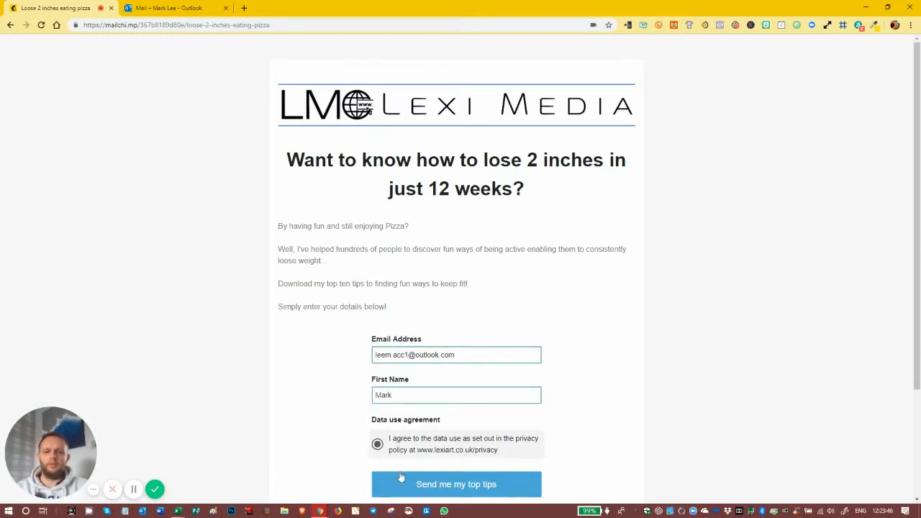
left_click(433, 486)
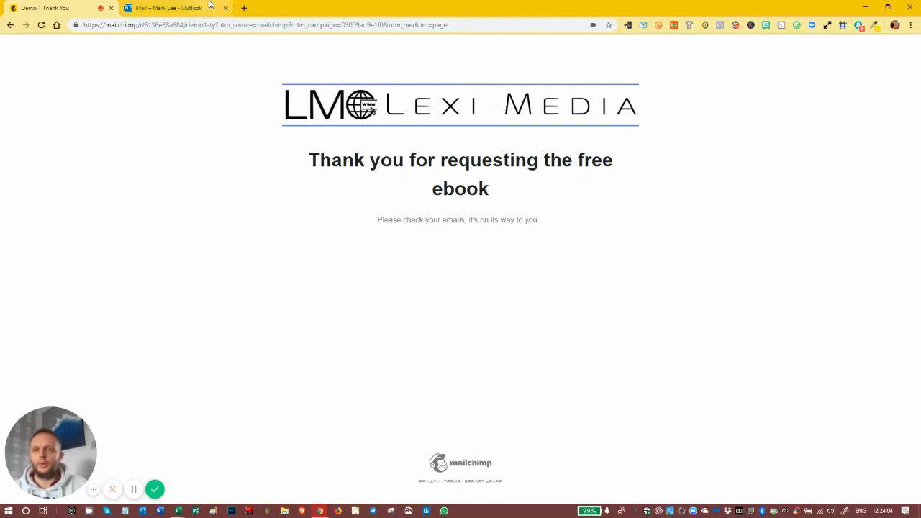
Open the pizza ebook campaign report and confirm 1 subscriber completed and 1 email sent
left_click(183, 10)
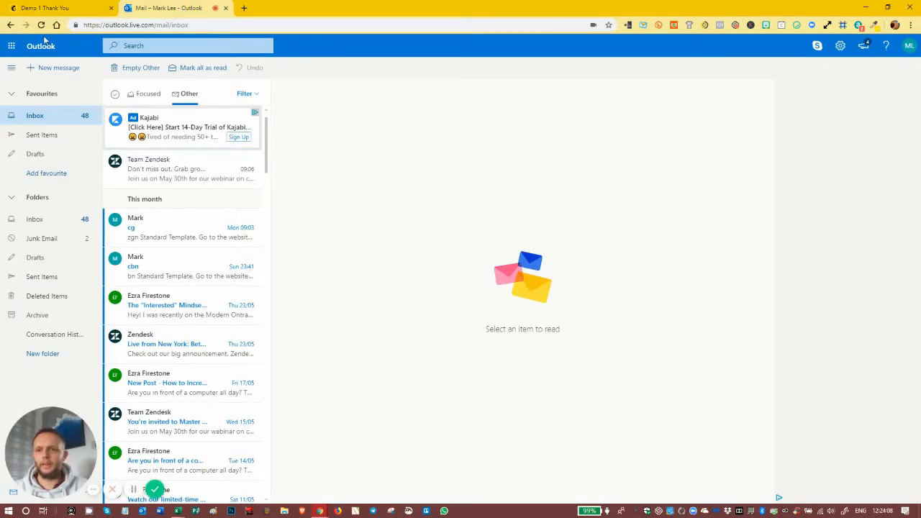
left_click(45, 11)
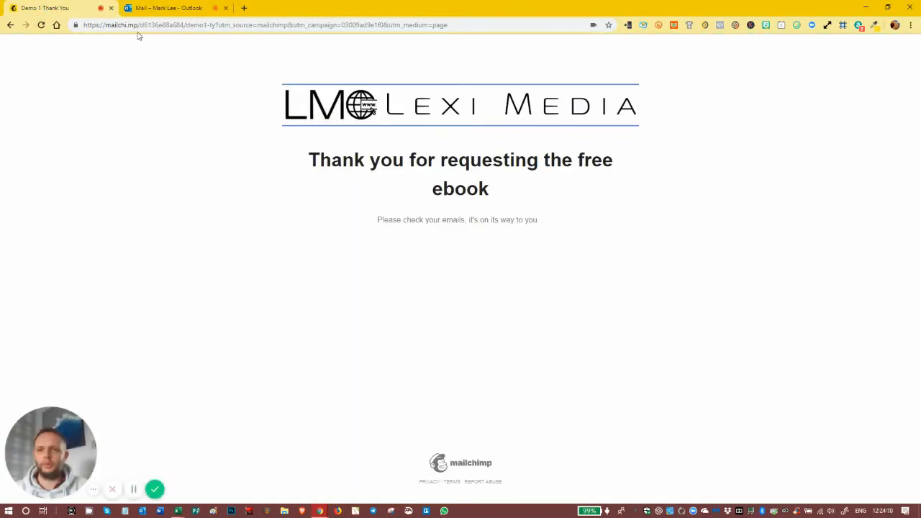
left_click(11, 26)
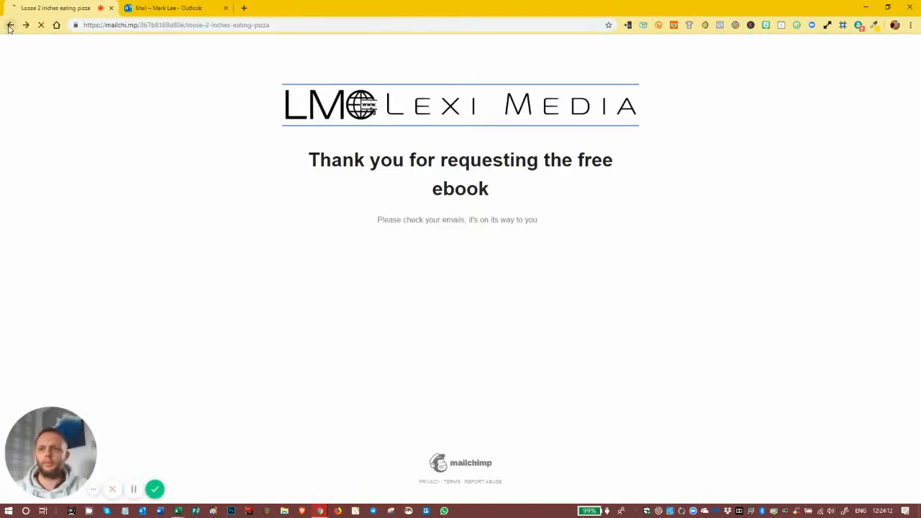
left_click(10, 25)
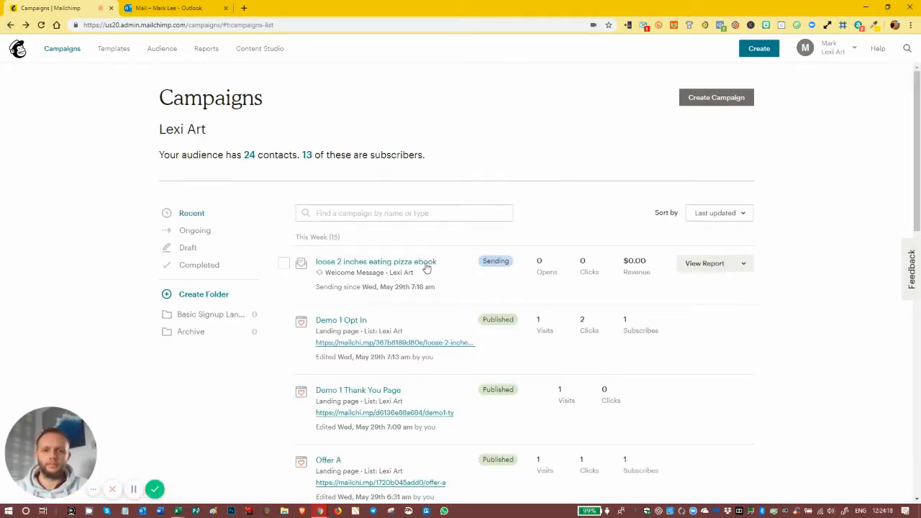
left_click(709, 266)
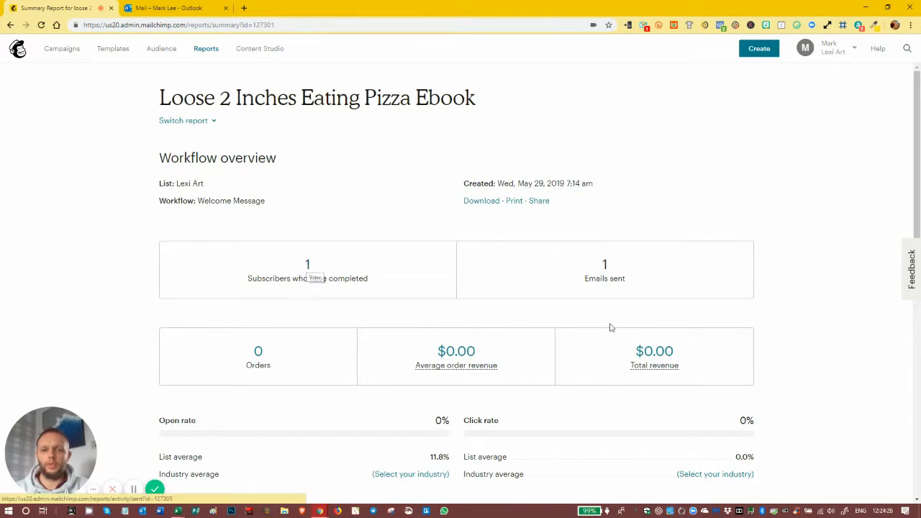
left_click(308, 266)
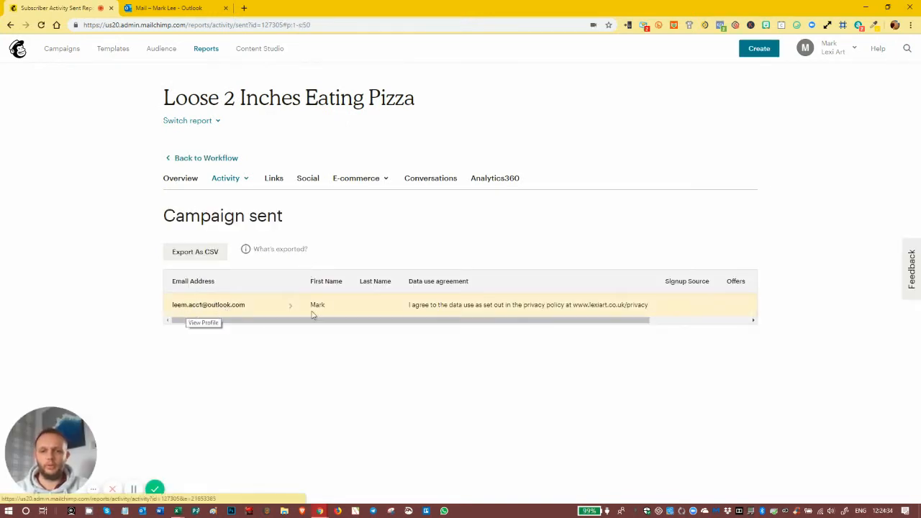
left_click_drag(526, 324, 386, 334)
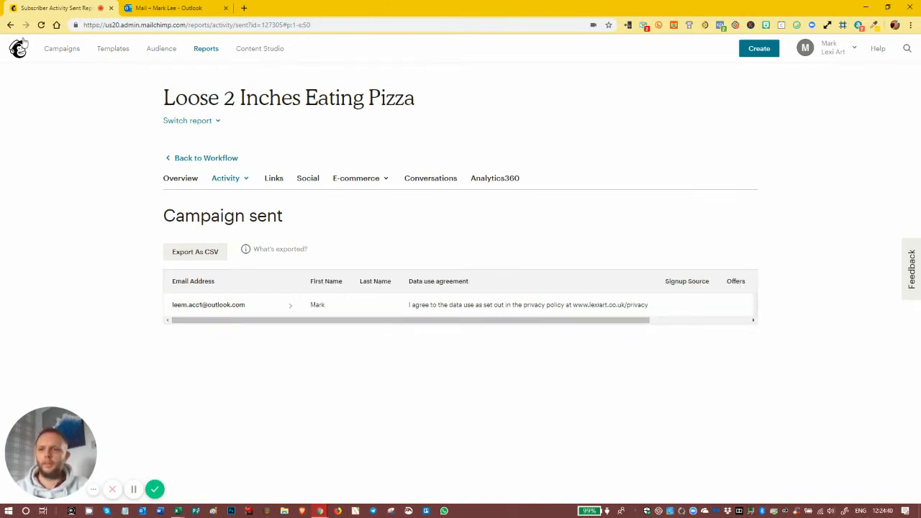
left_click(11, 26)
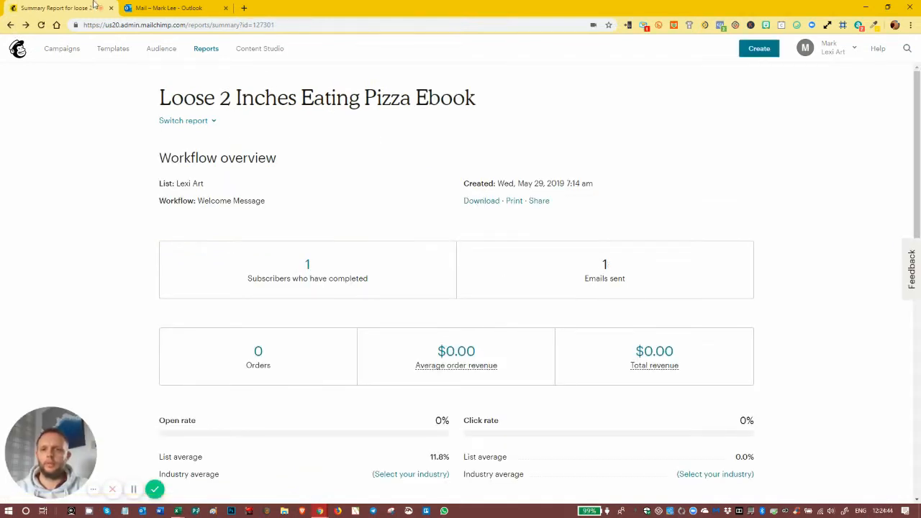
left_click(146, 8)
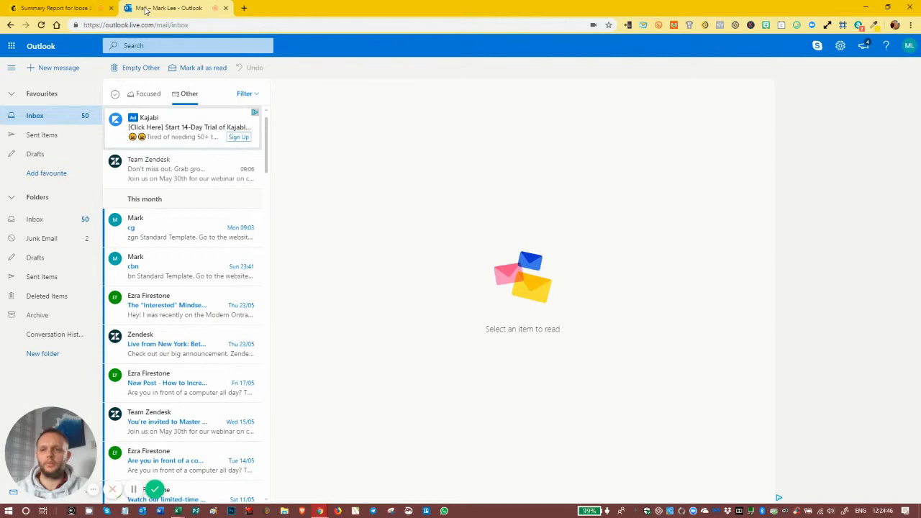
Open the ebook welcome email from Outlook's Other inbox and verify HERE opens the DEMO training PDF
left_click(41, 25)
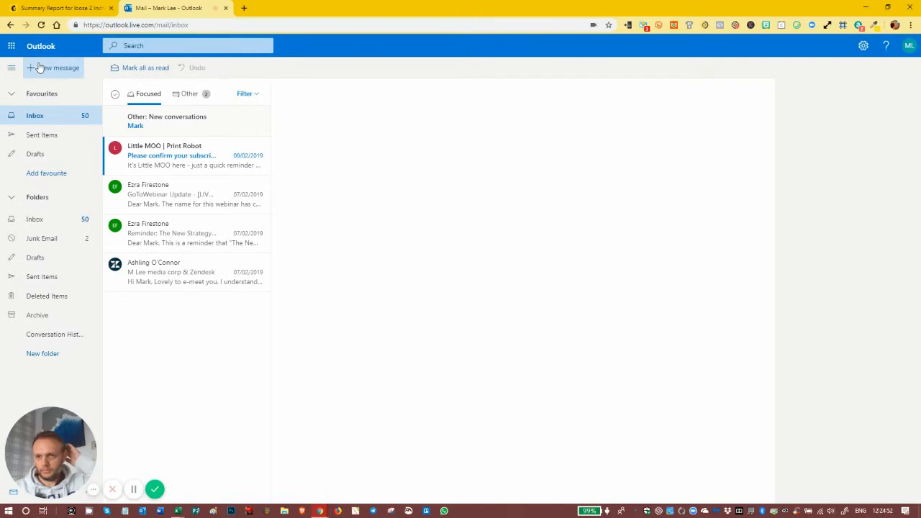
left_click(189, 94)
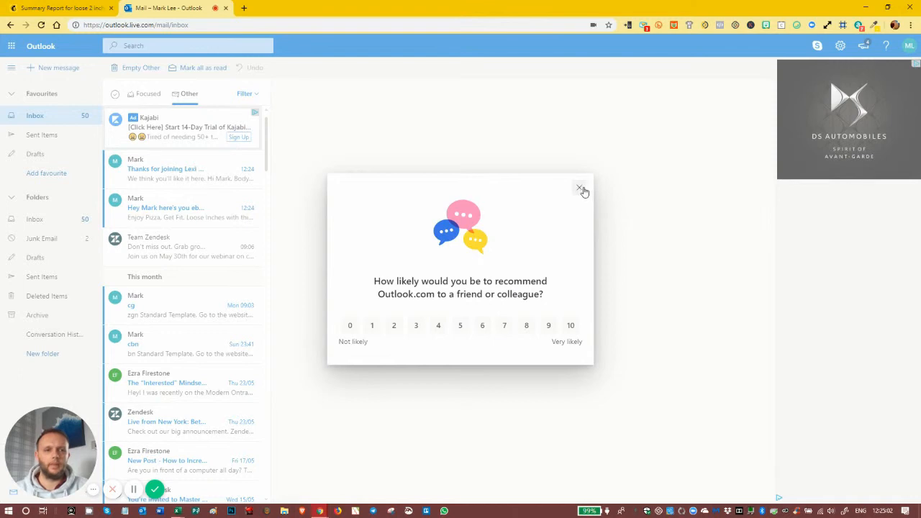
left_click(578, 189)
left_click(150, 210)
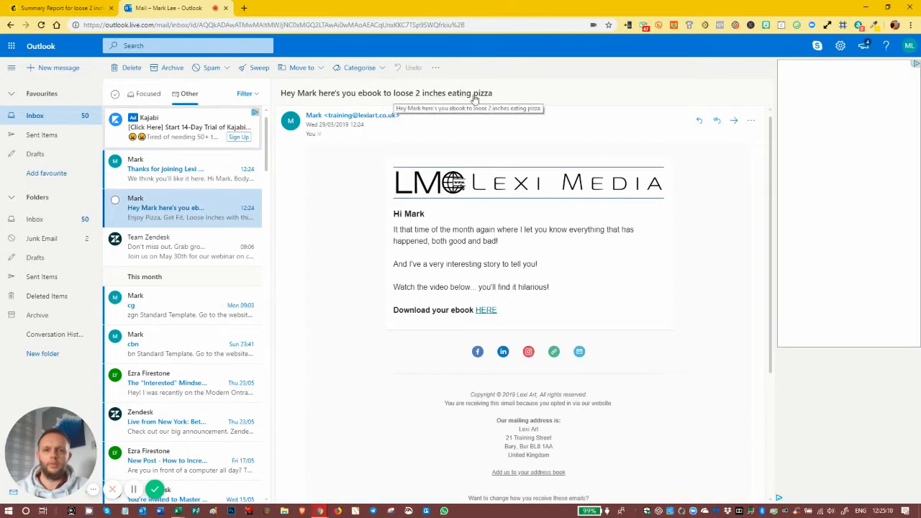
left_click(486, 310)
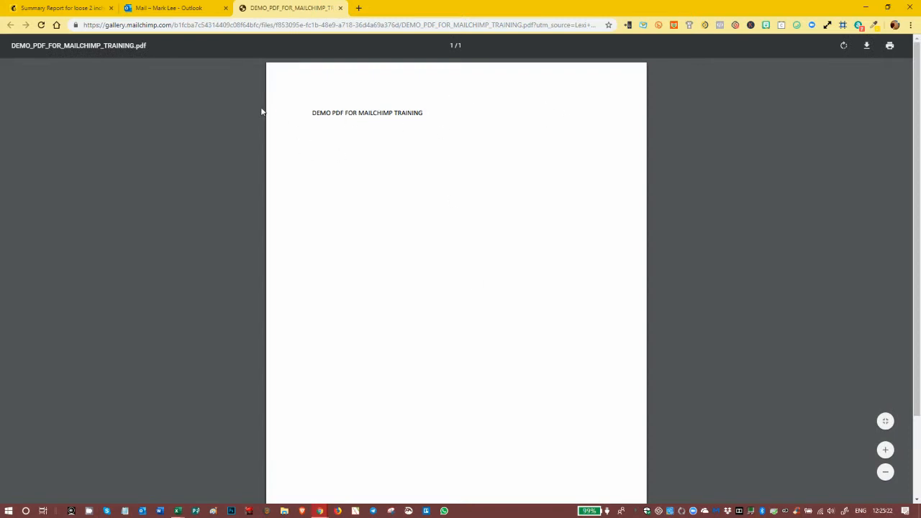
scroll(916, 138, "down", 2)
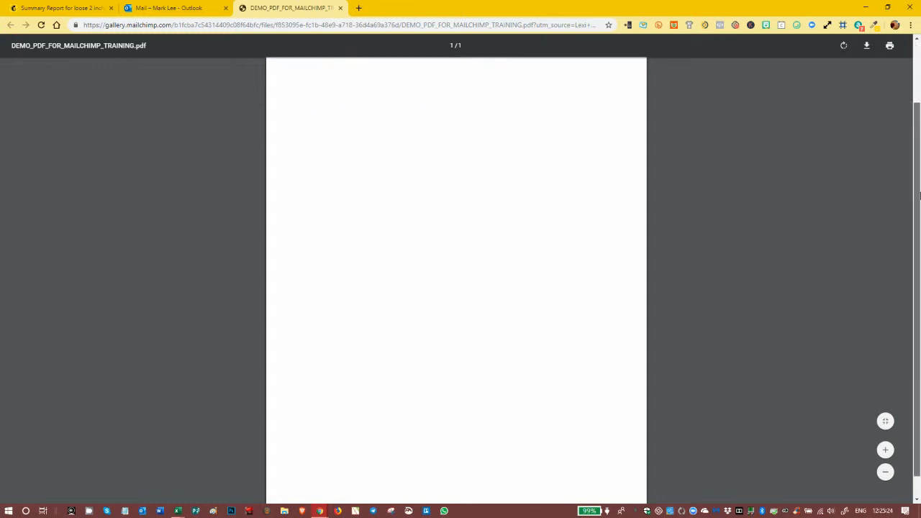
scroll(919, 252, "up", 3)
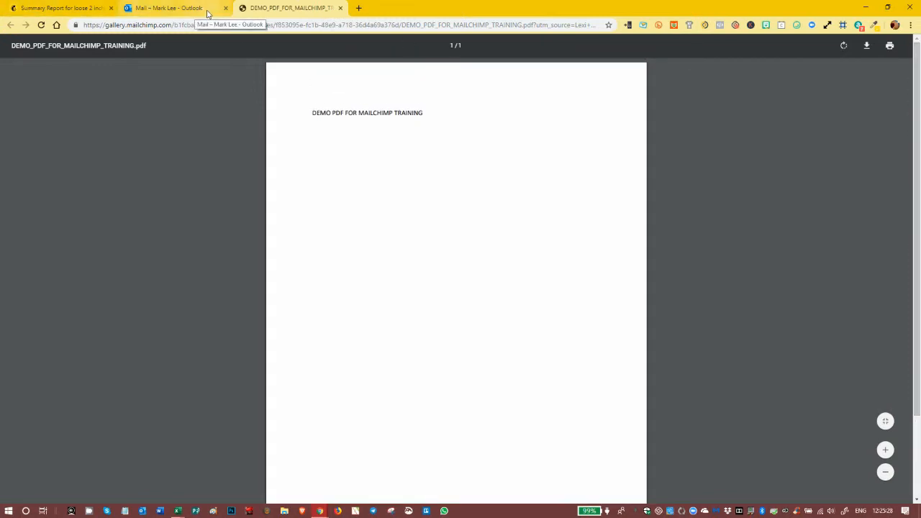
left_click(184, 9)
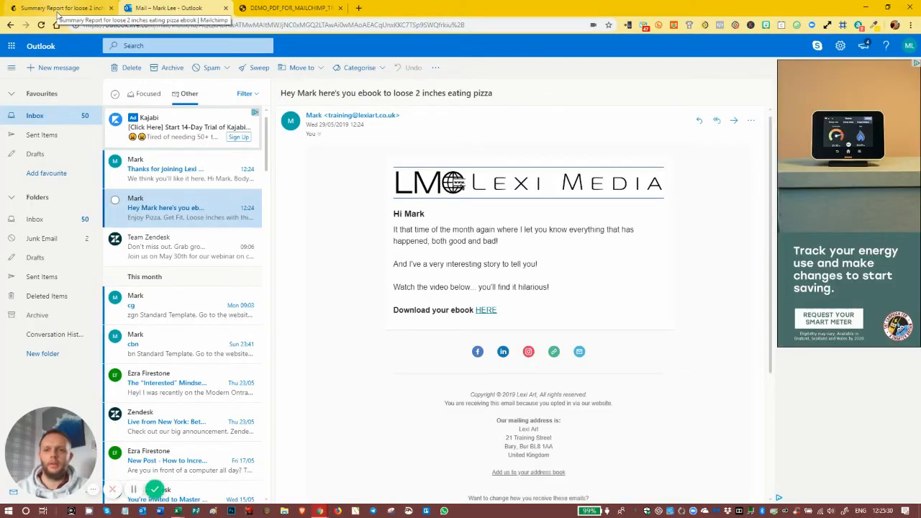
Return to the Loose 2 Inches Eating Pizza Ebook summary report tab
left_click(57, 10)
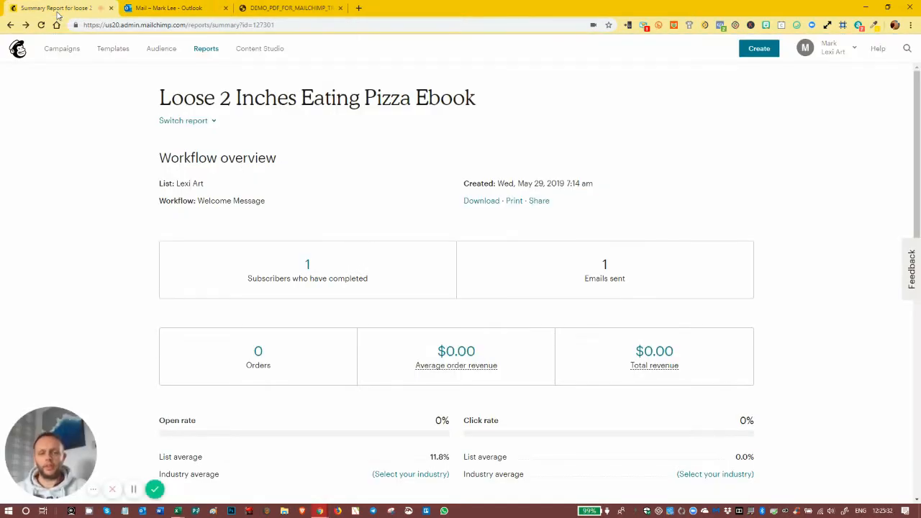